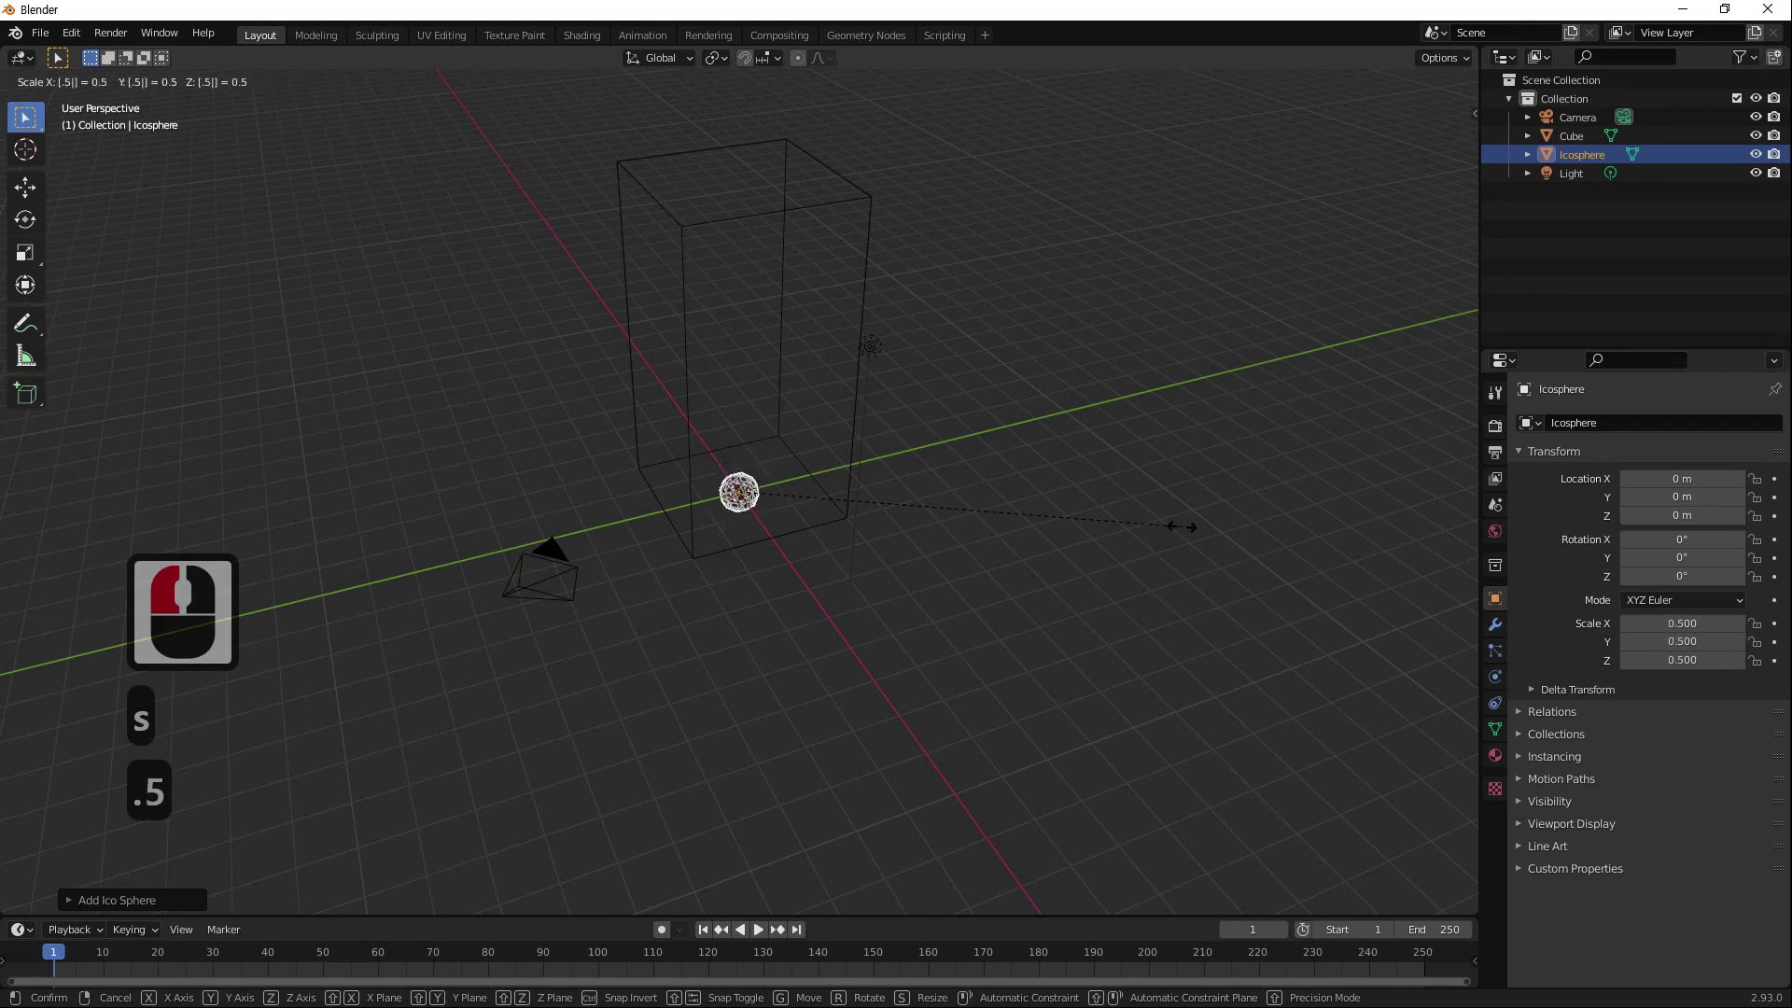
Scale the icosphere to 0.5 and raise it along Z to about 6.75 m, near the top of the tall box.
click(1184, 528)
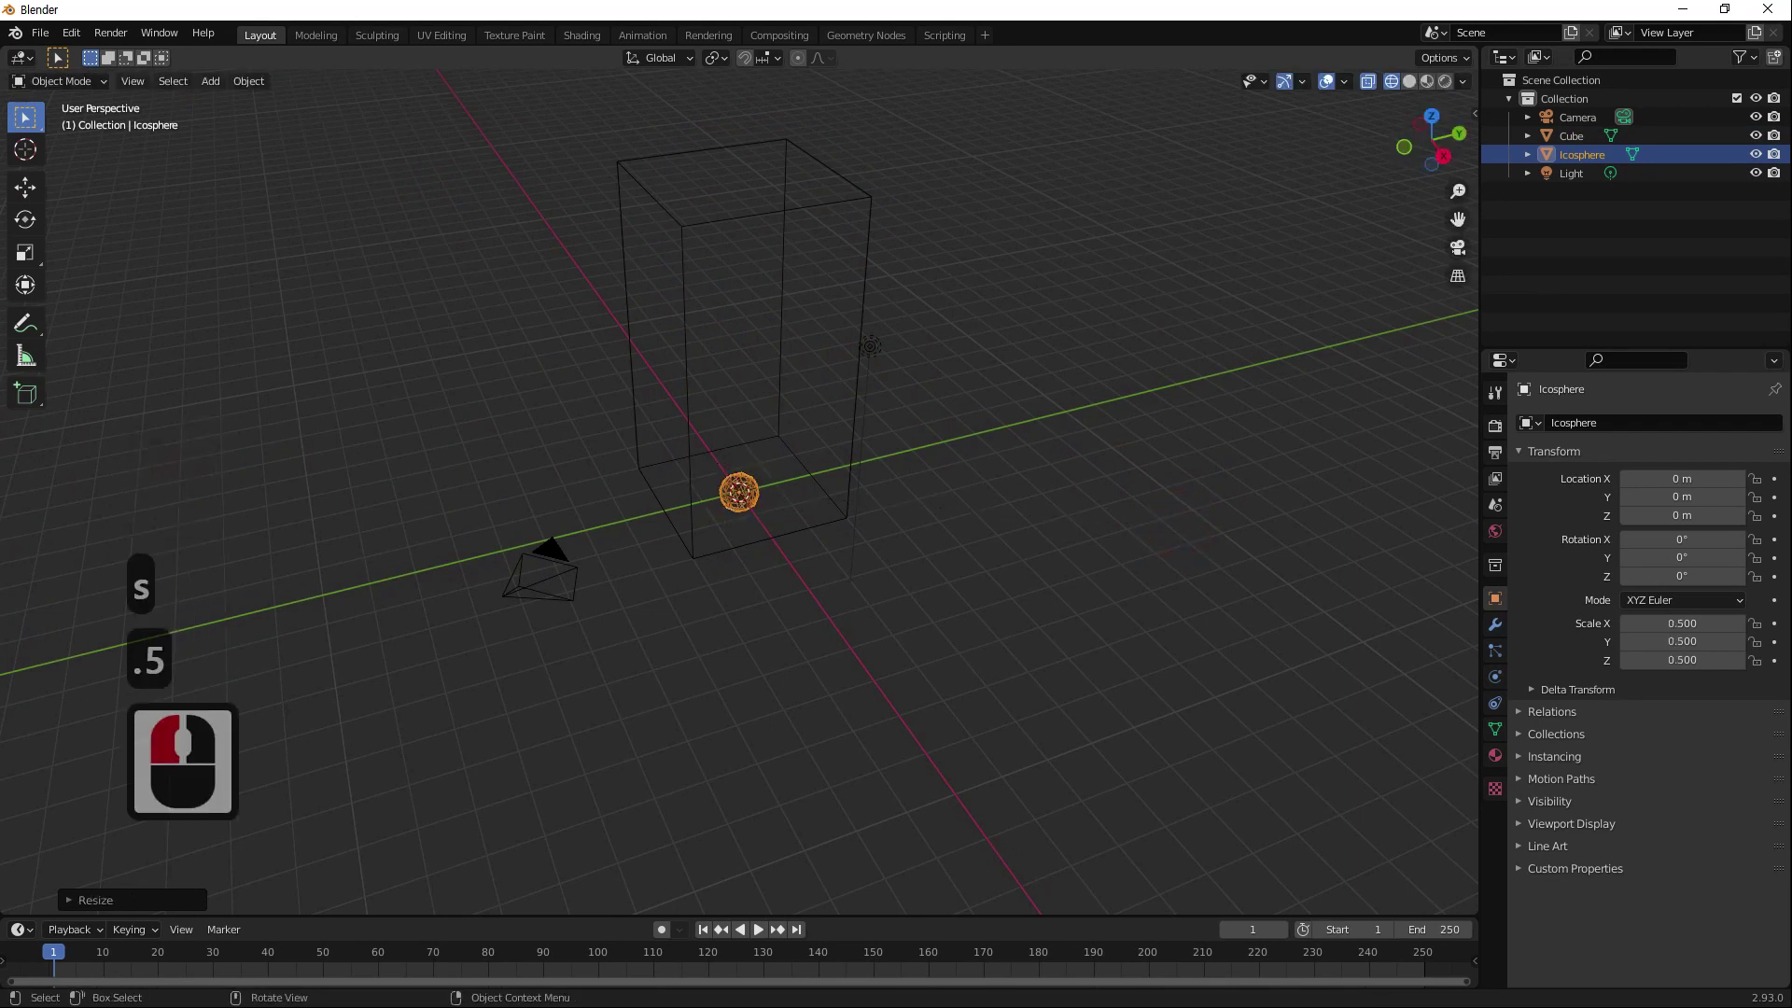
key(KP_3)
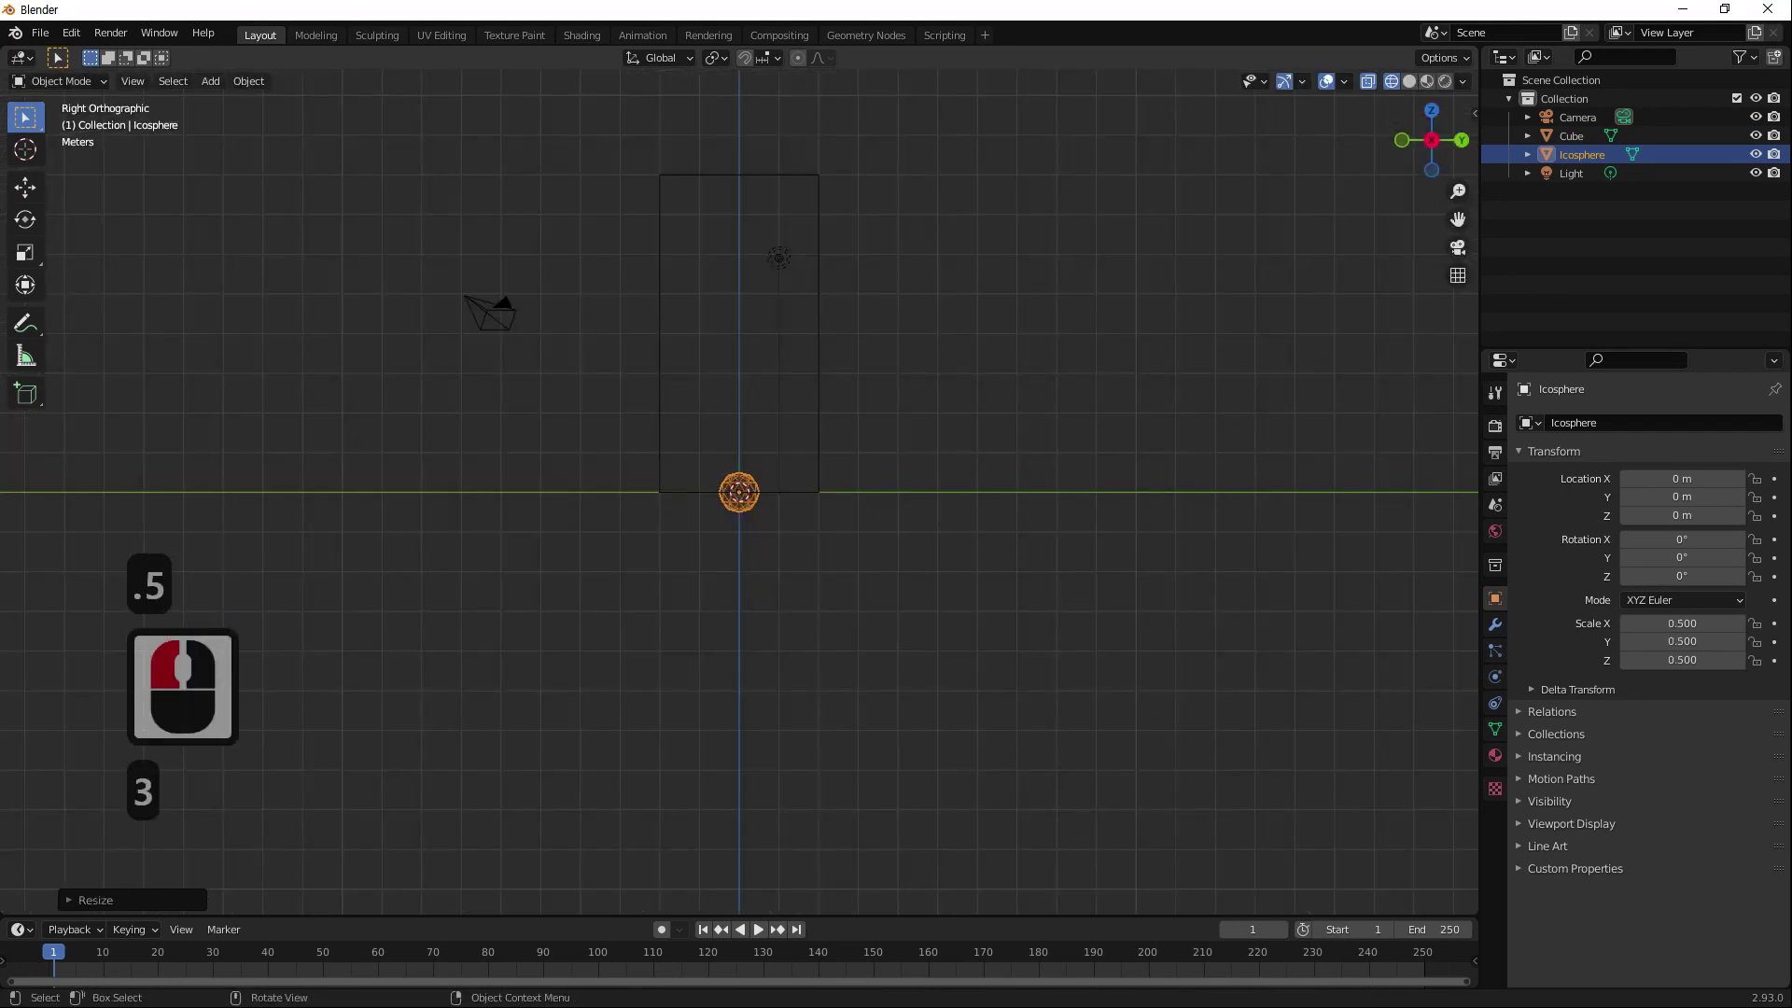
key(g)
key(z)
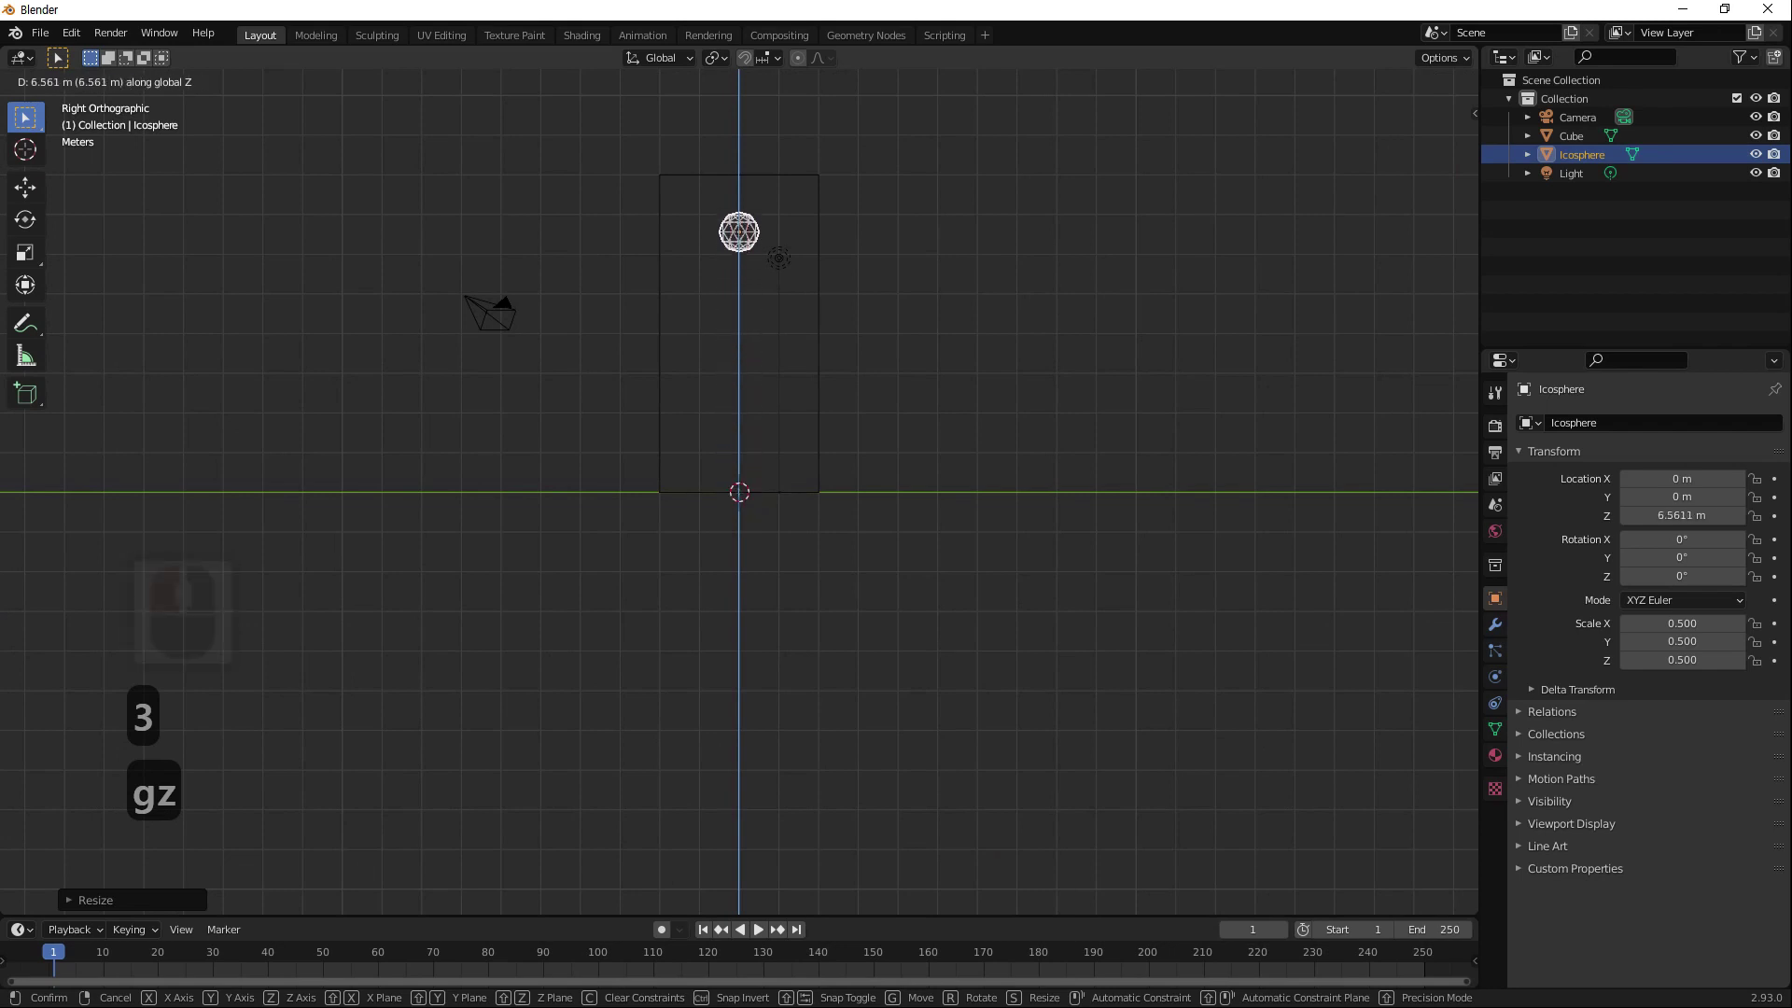
click(1173, 300)
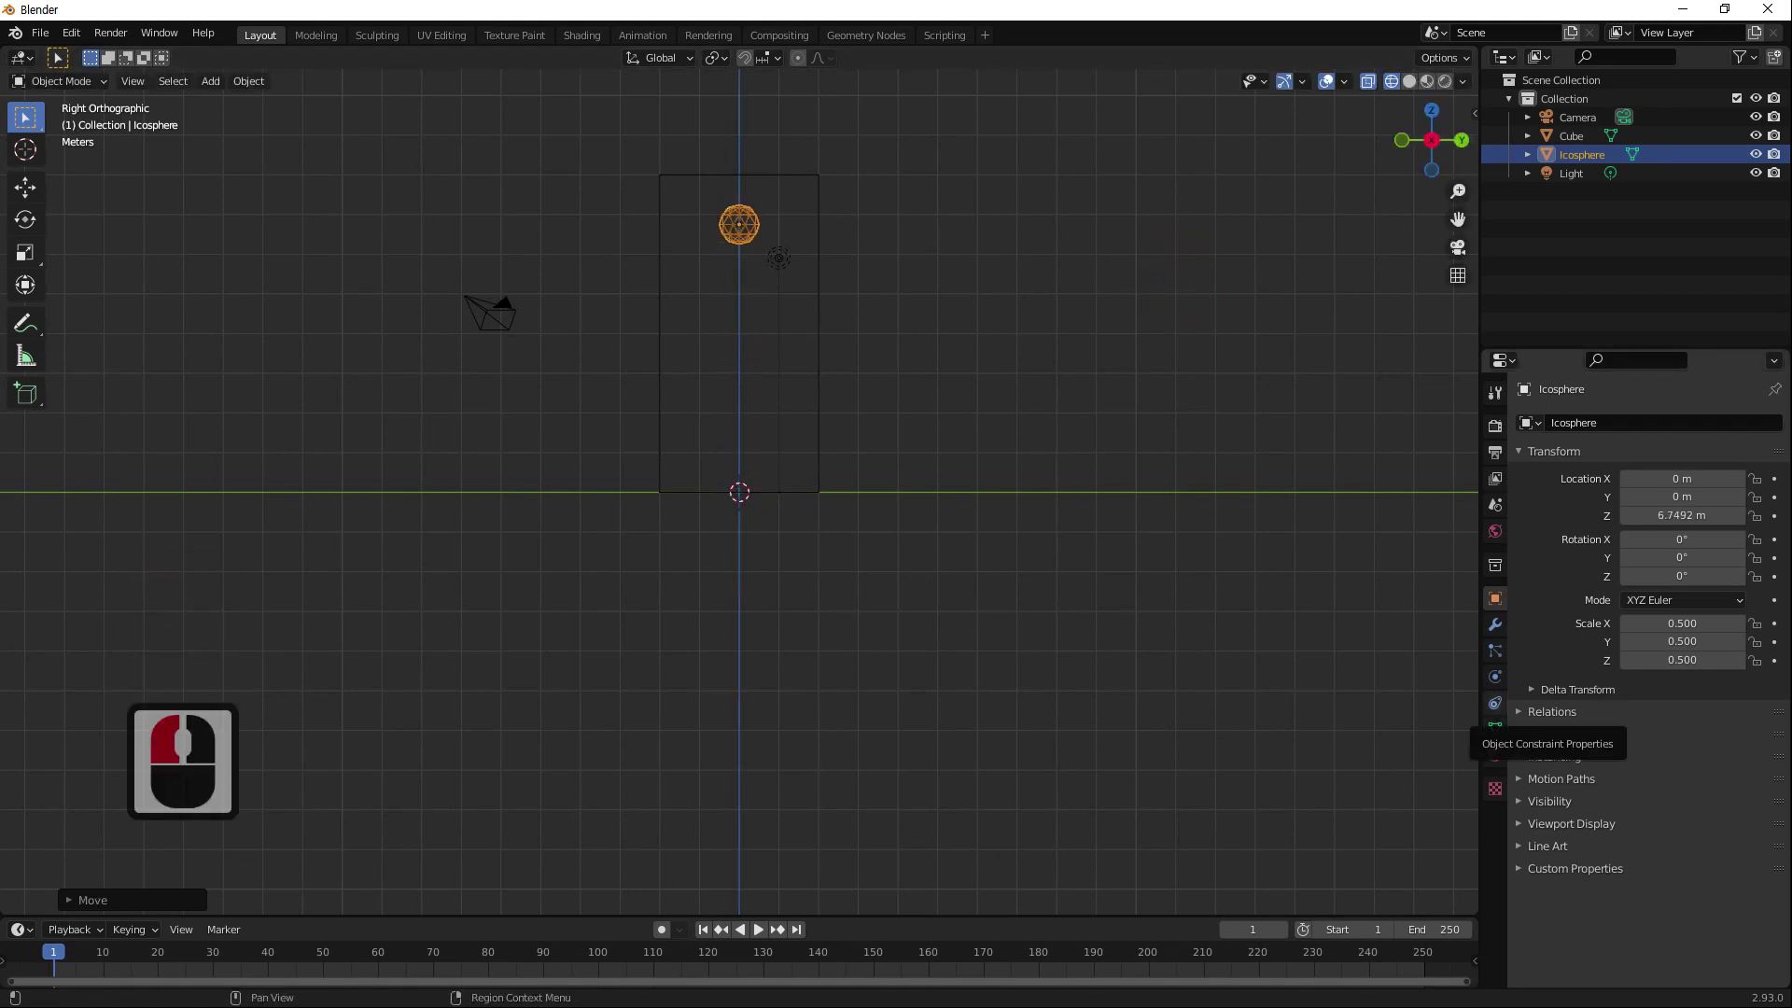
Undo the icosphere's move and scaling along with its creation.
key(ctrl+z)
key(ctrl+z)
key(ctrl+z)
scroll(739, 492, up, 1)
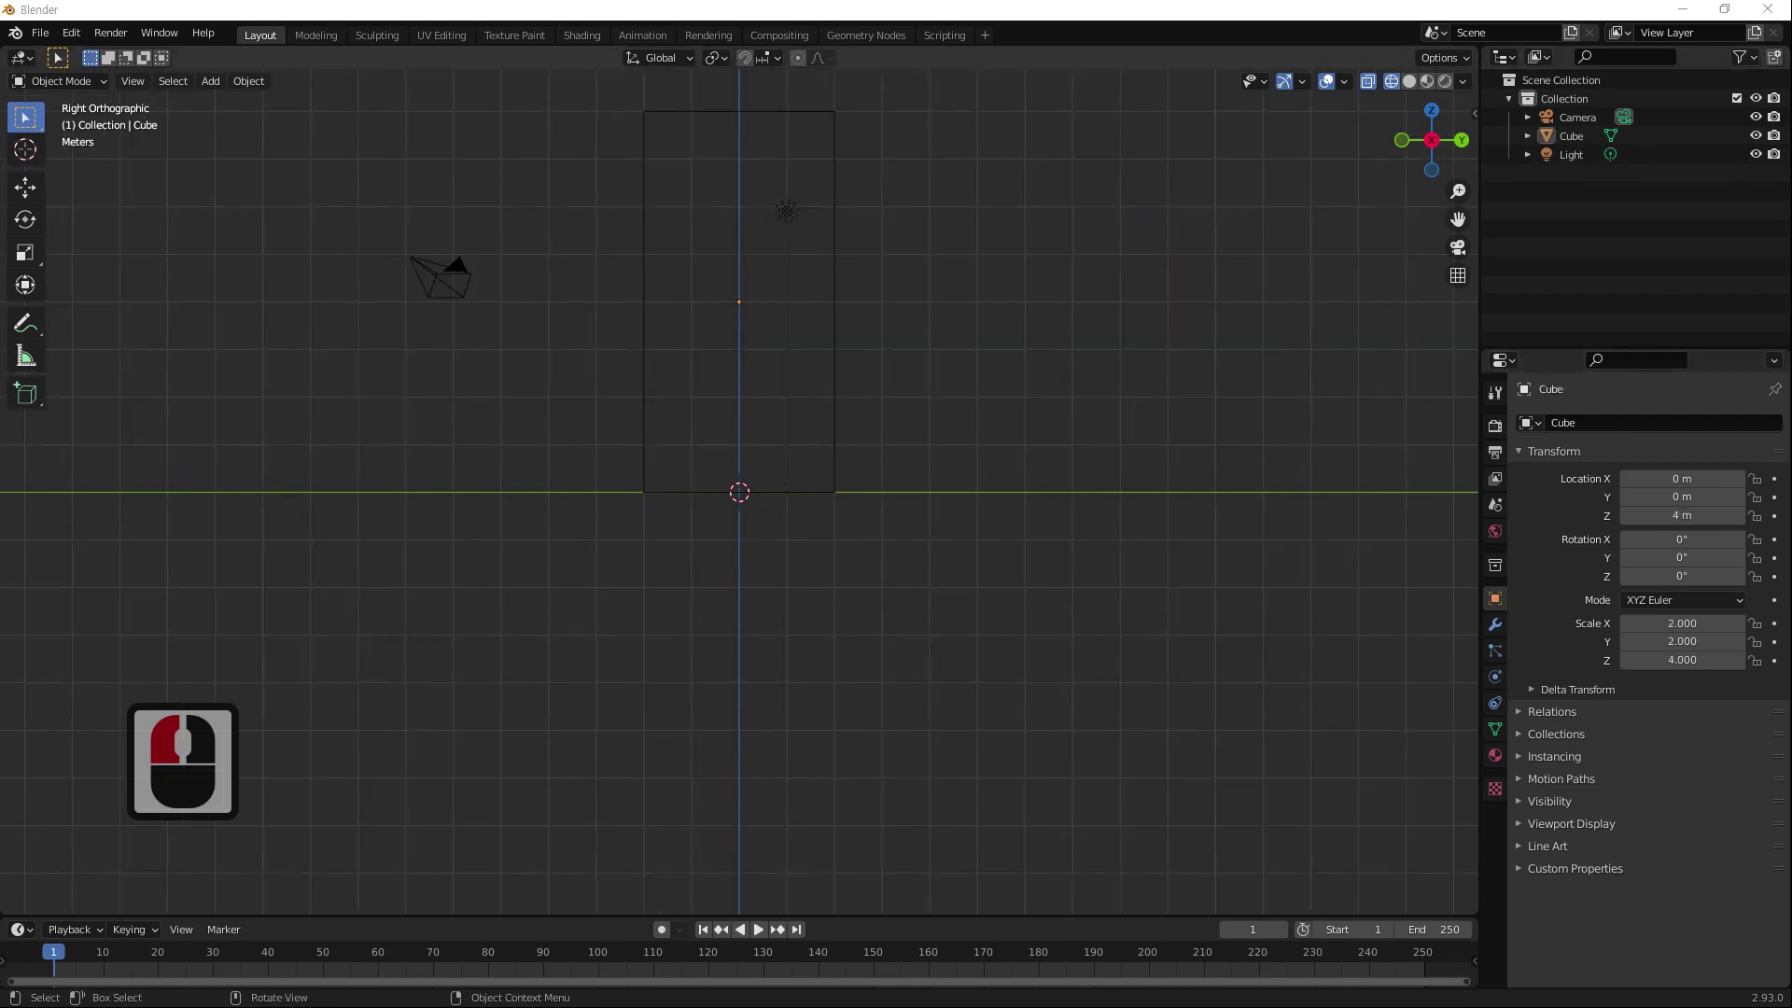
Give the tall box Fluid physics of type Domain, with the domain type set to Liquid.
click(821, 308)
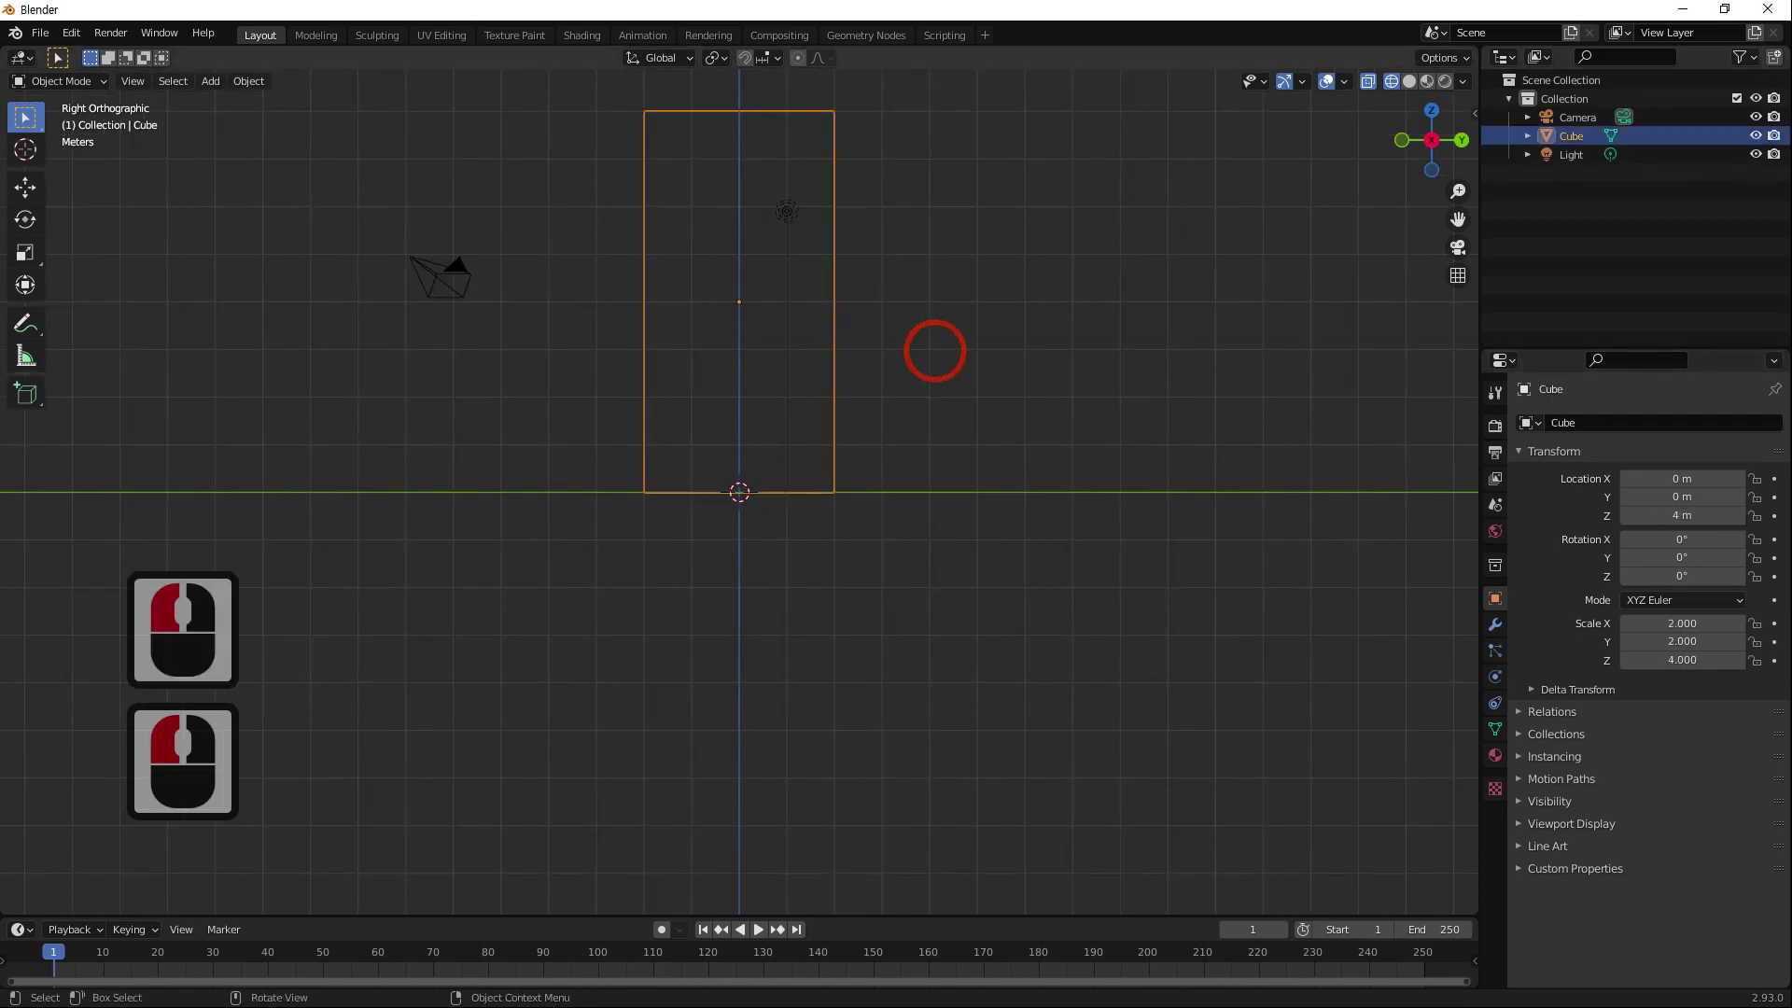
click(1484, 679)
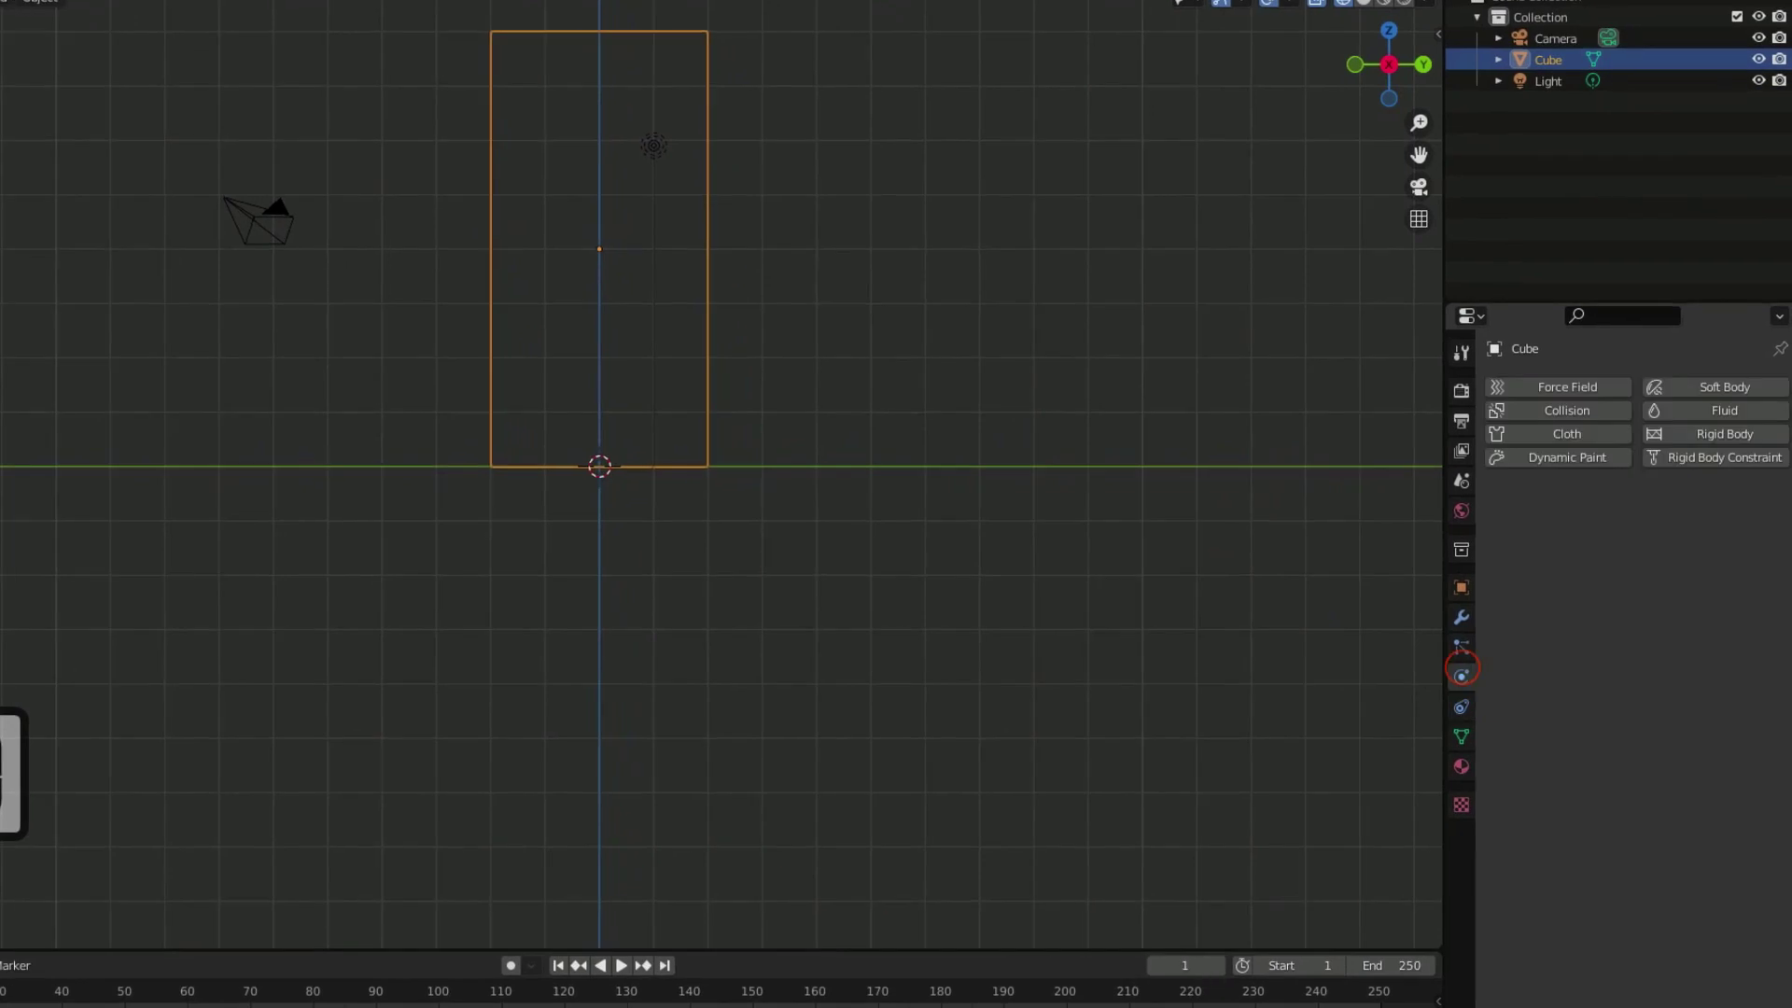
click(1724, 430)
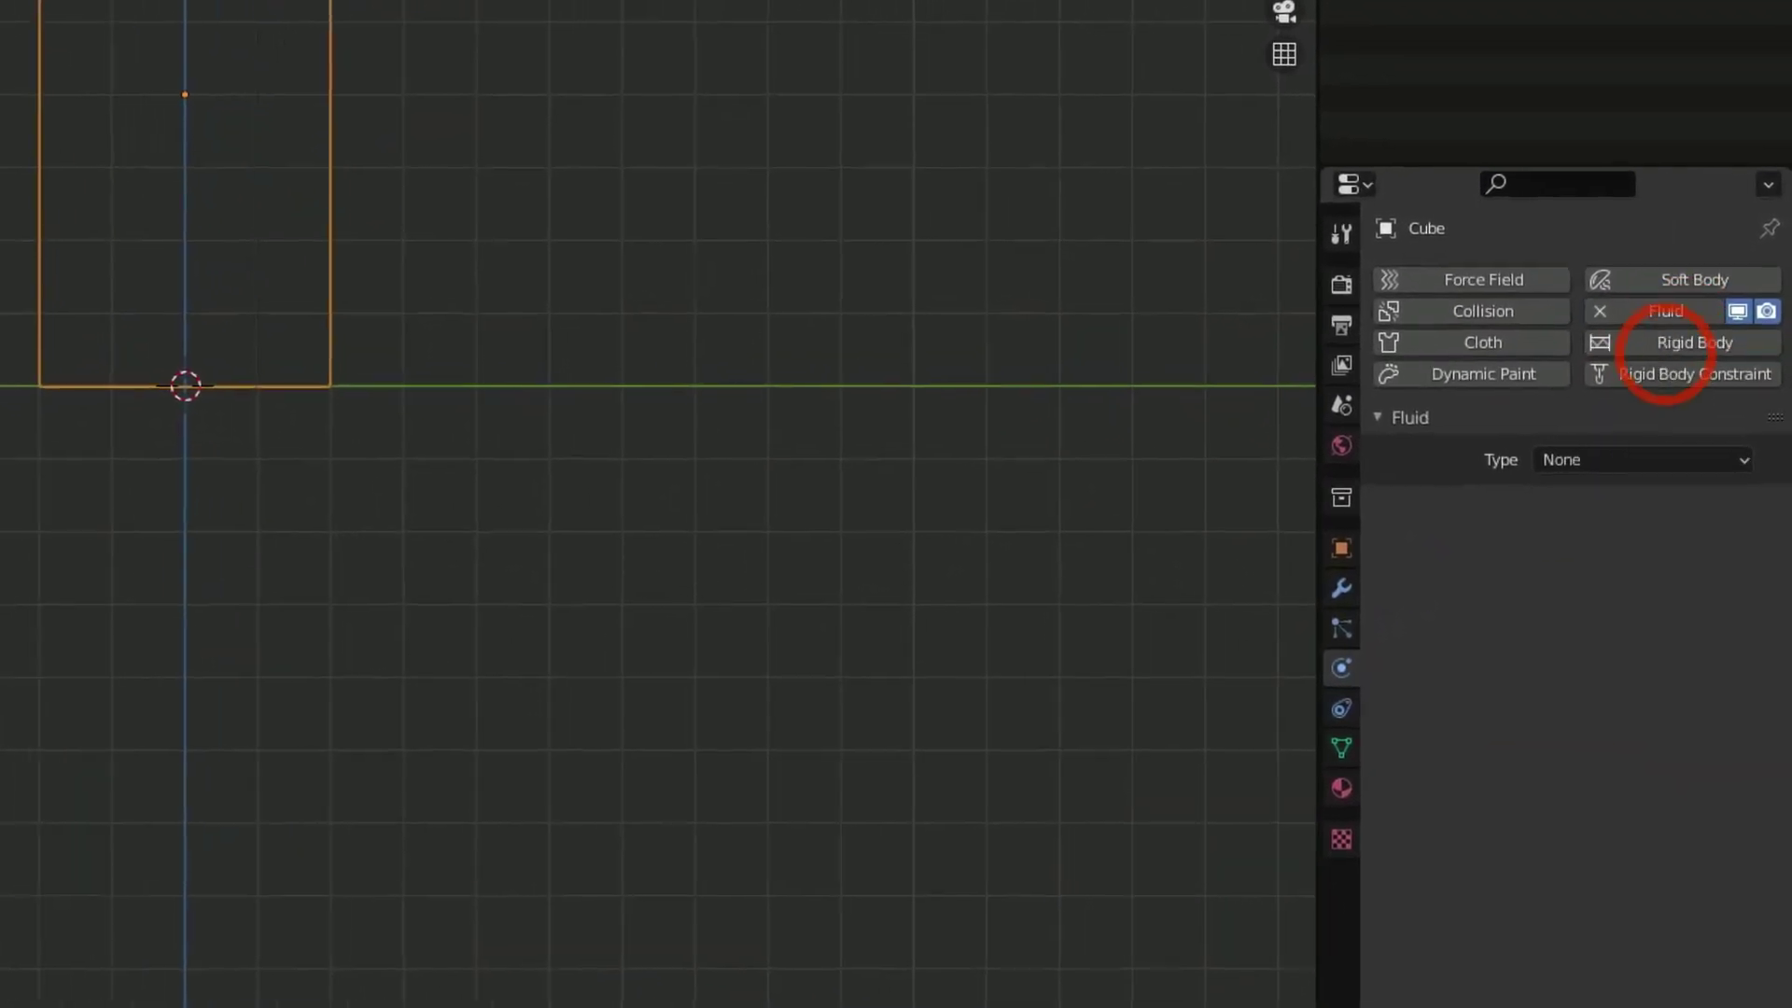
click(1629, 479)
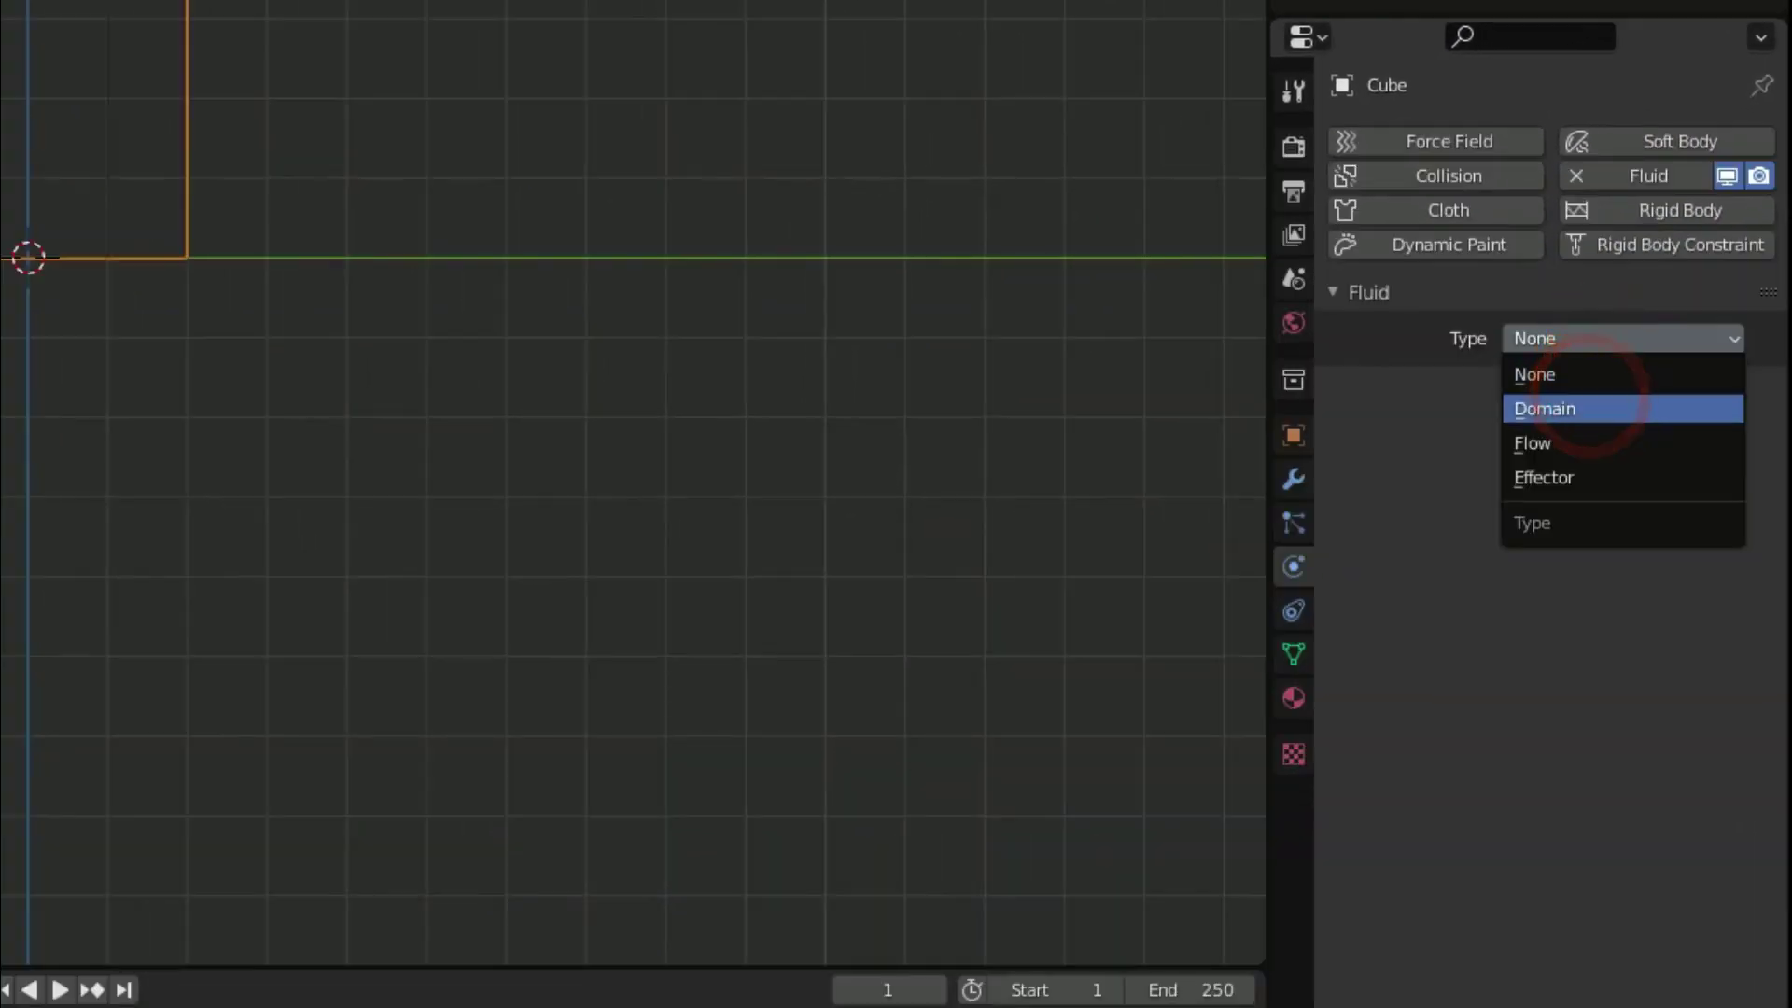
click(1580, 408)
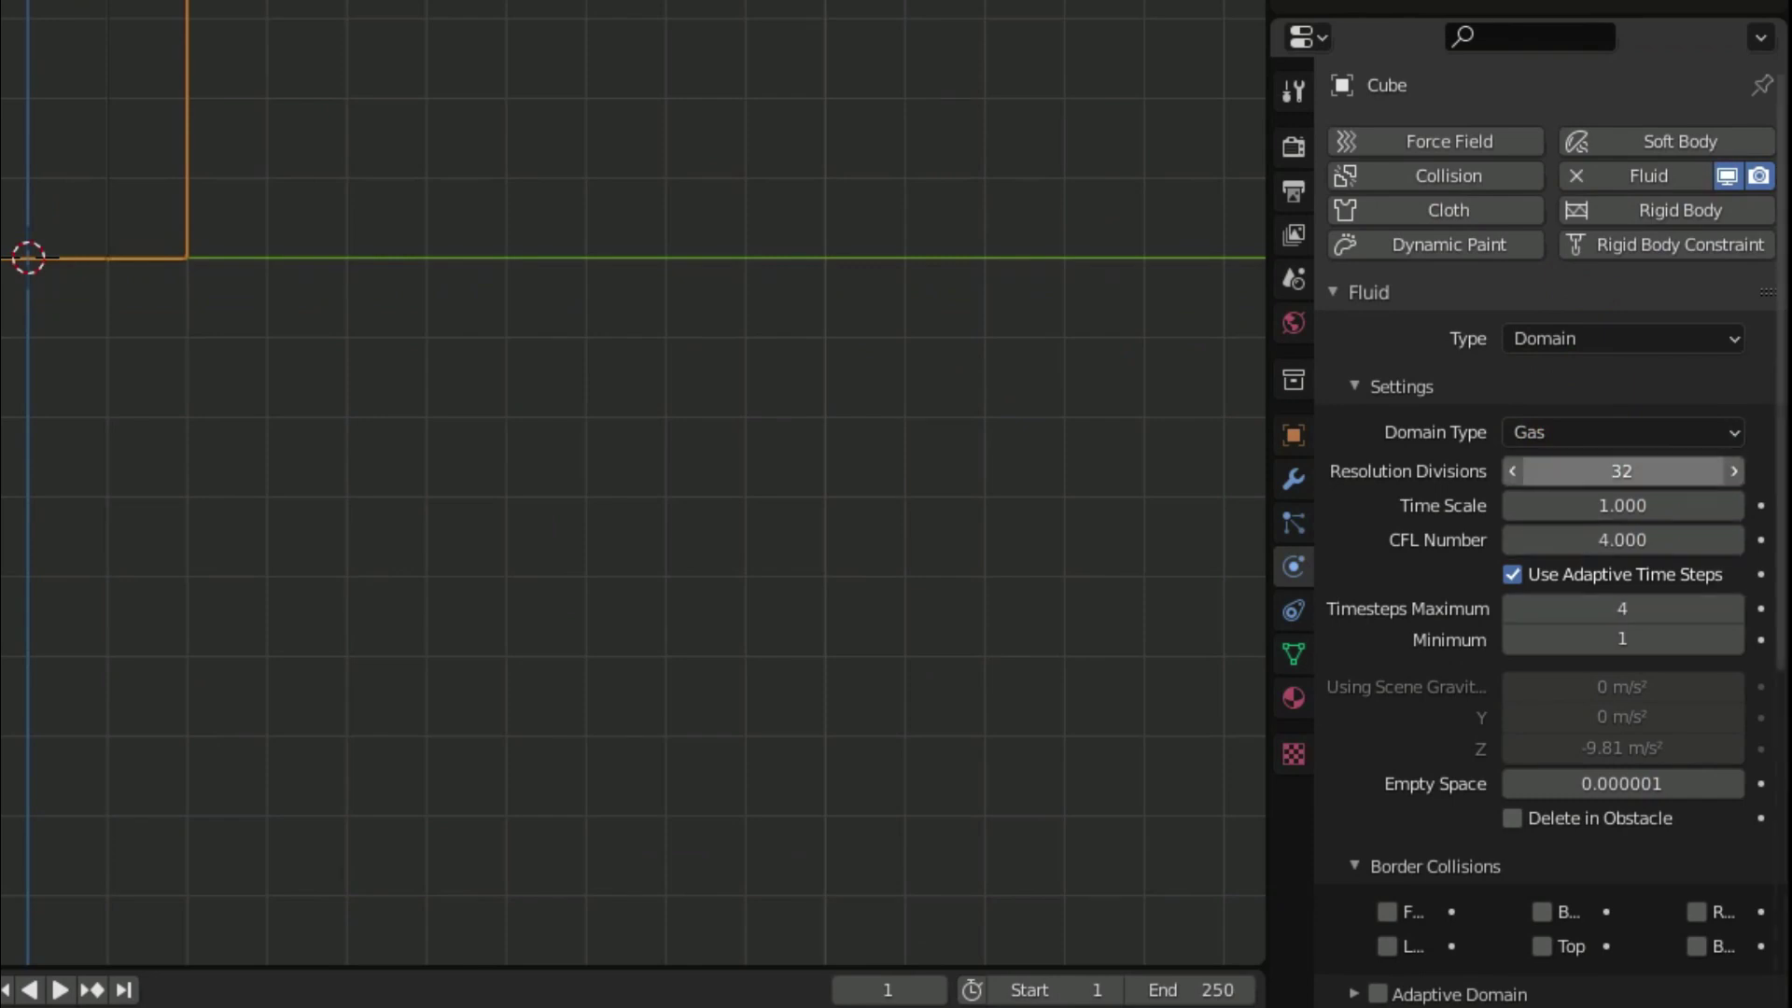
click(1712, 432)
click(1672, 487)
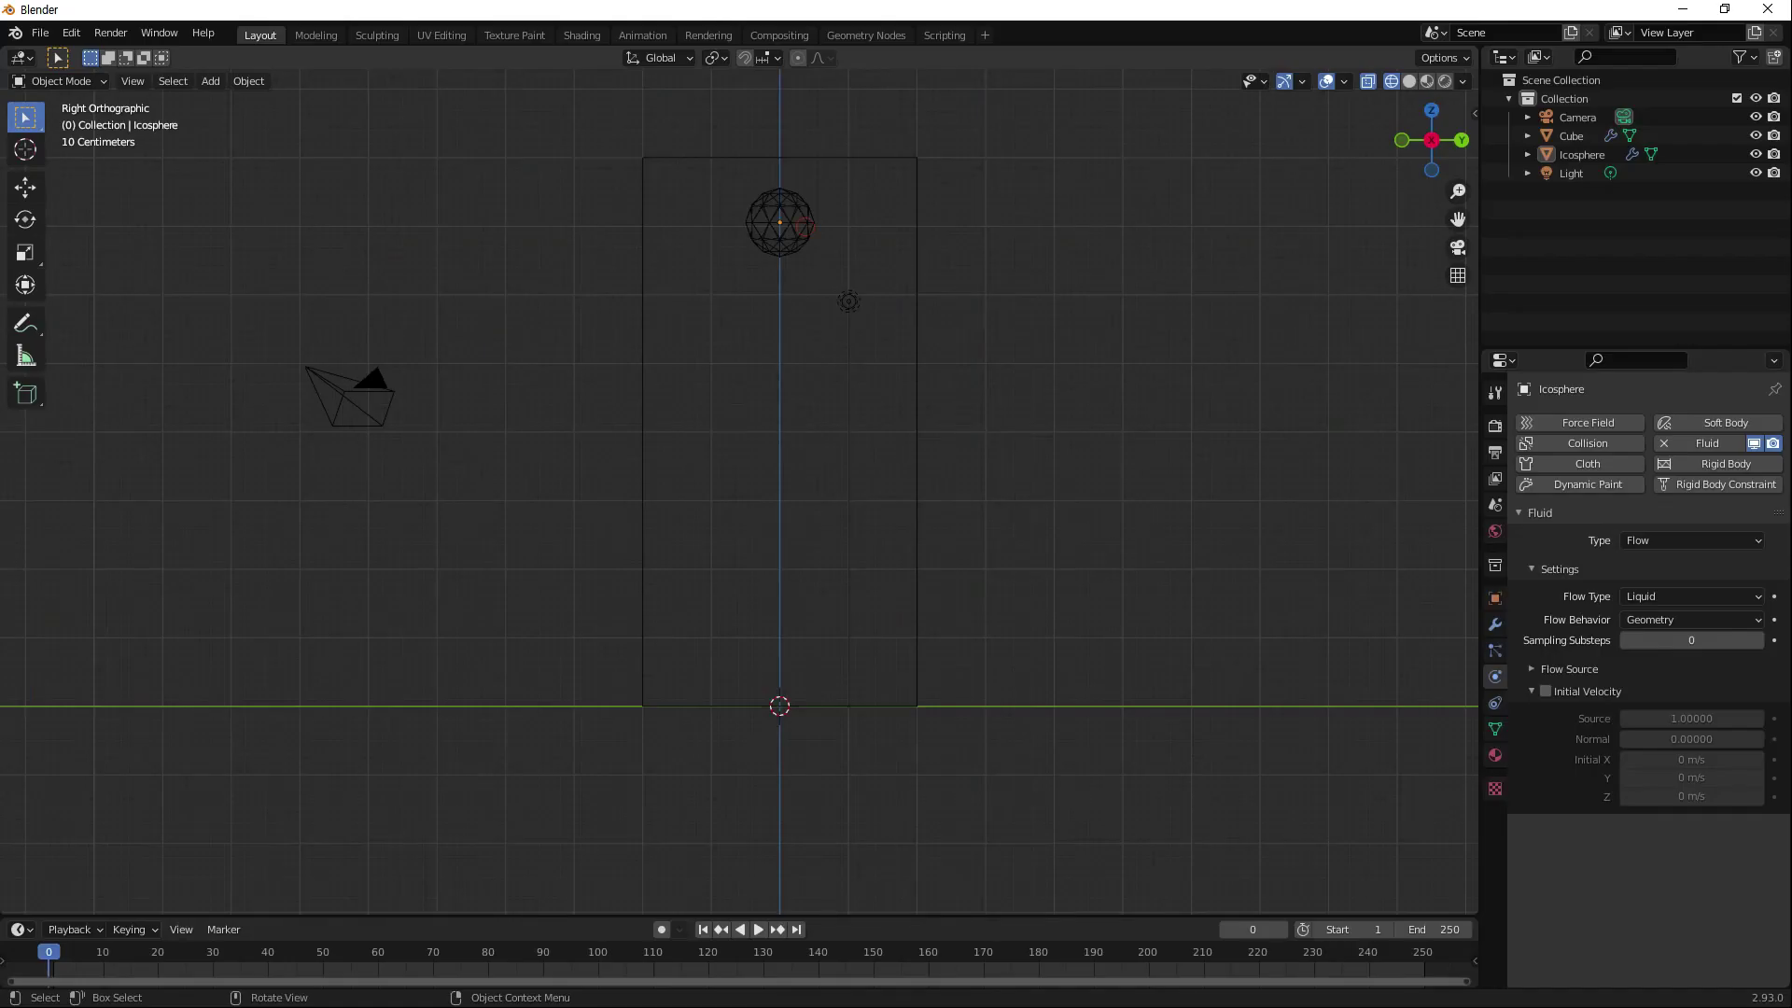
Remove and re-add Fluid physics on the icosphere, setting its type to Flow and flow type to Liquid.
click(805, 226)
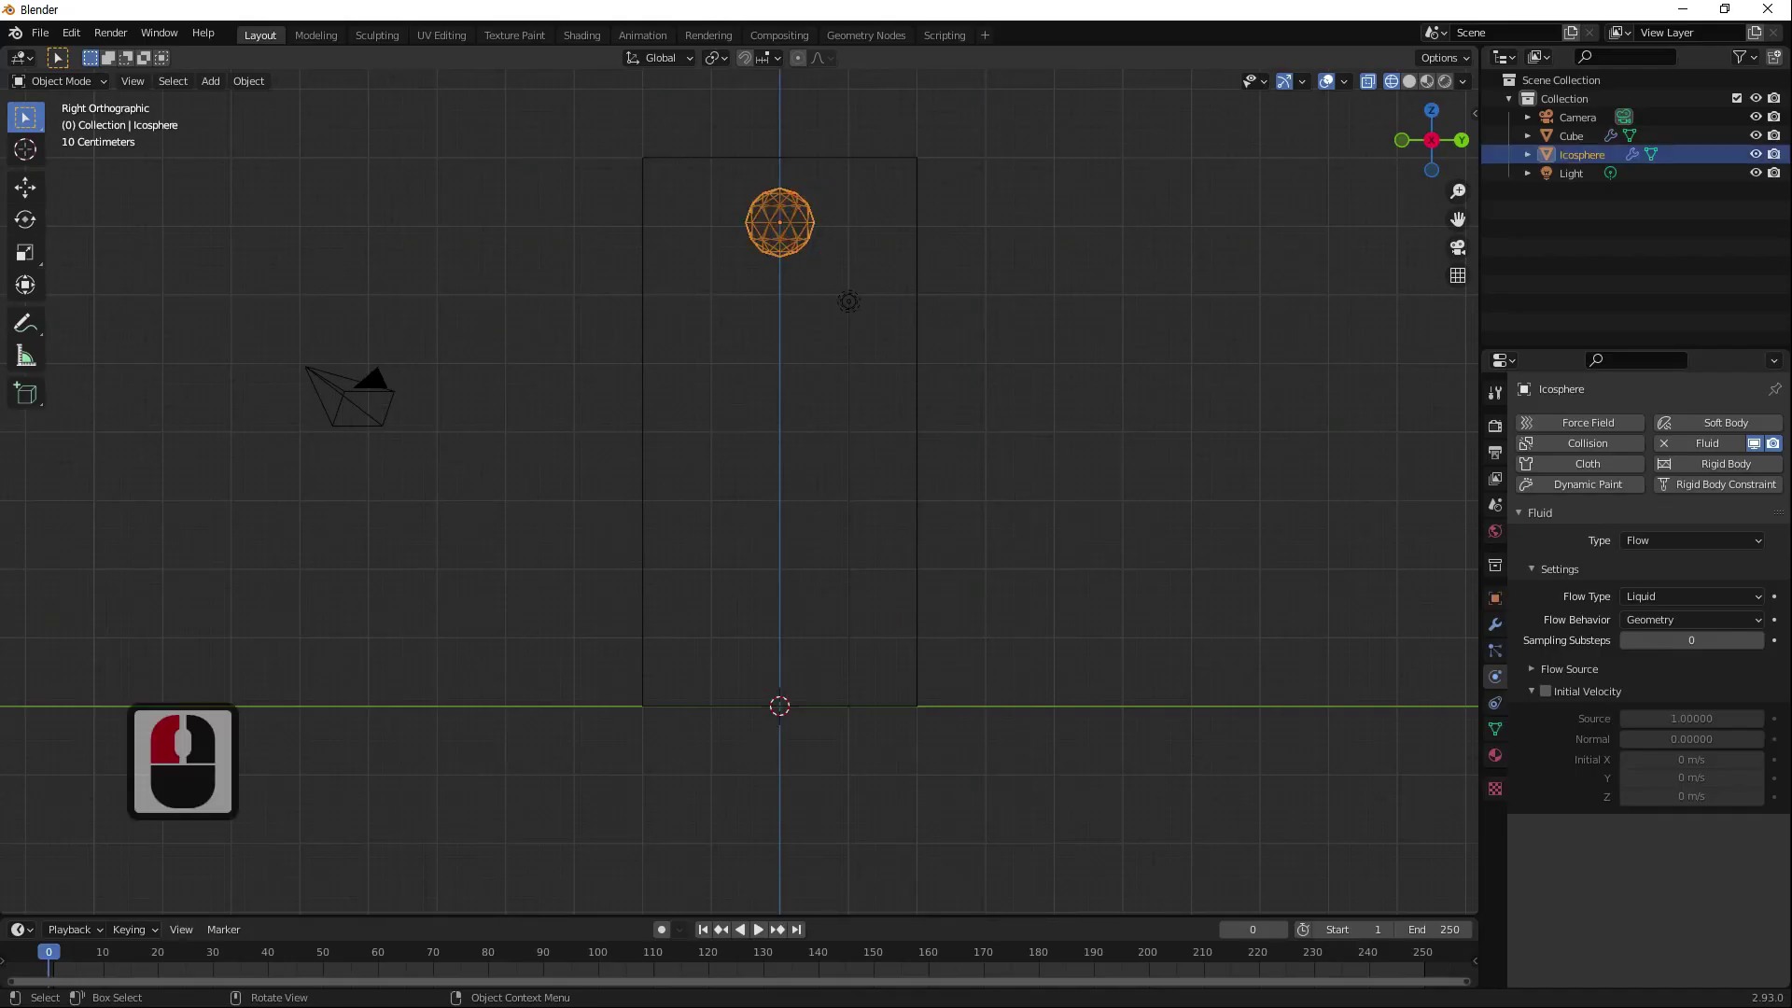
click(1699, 443)
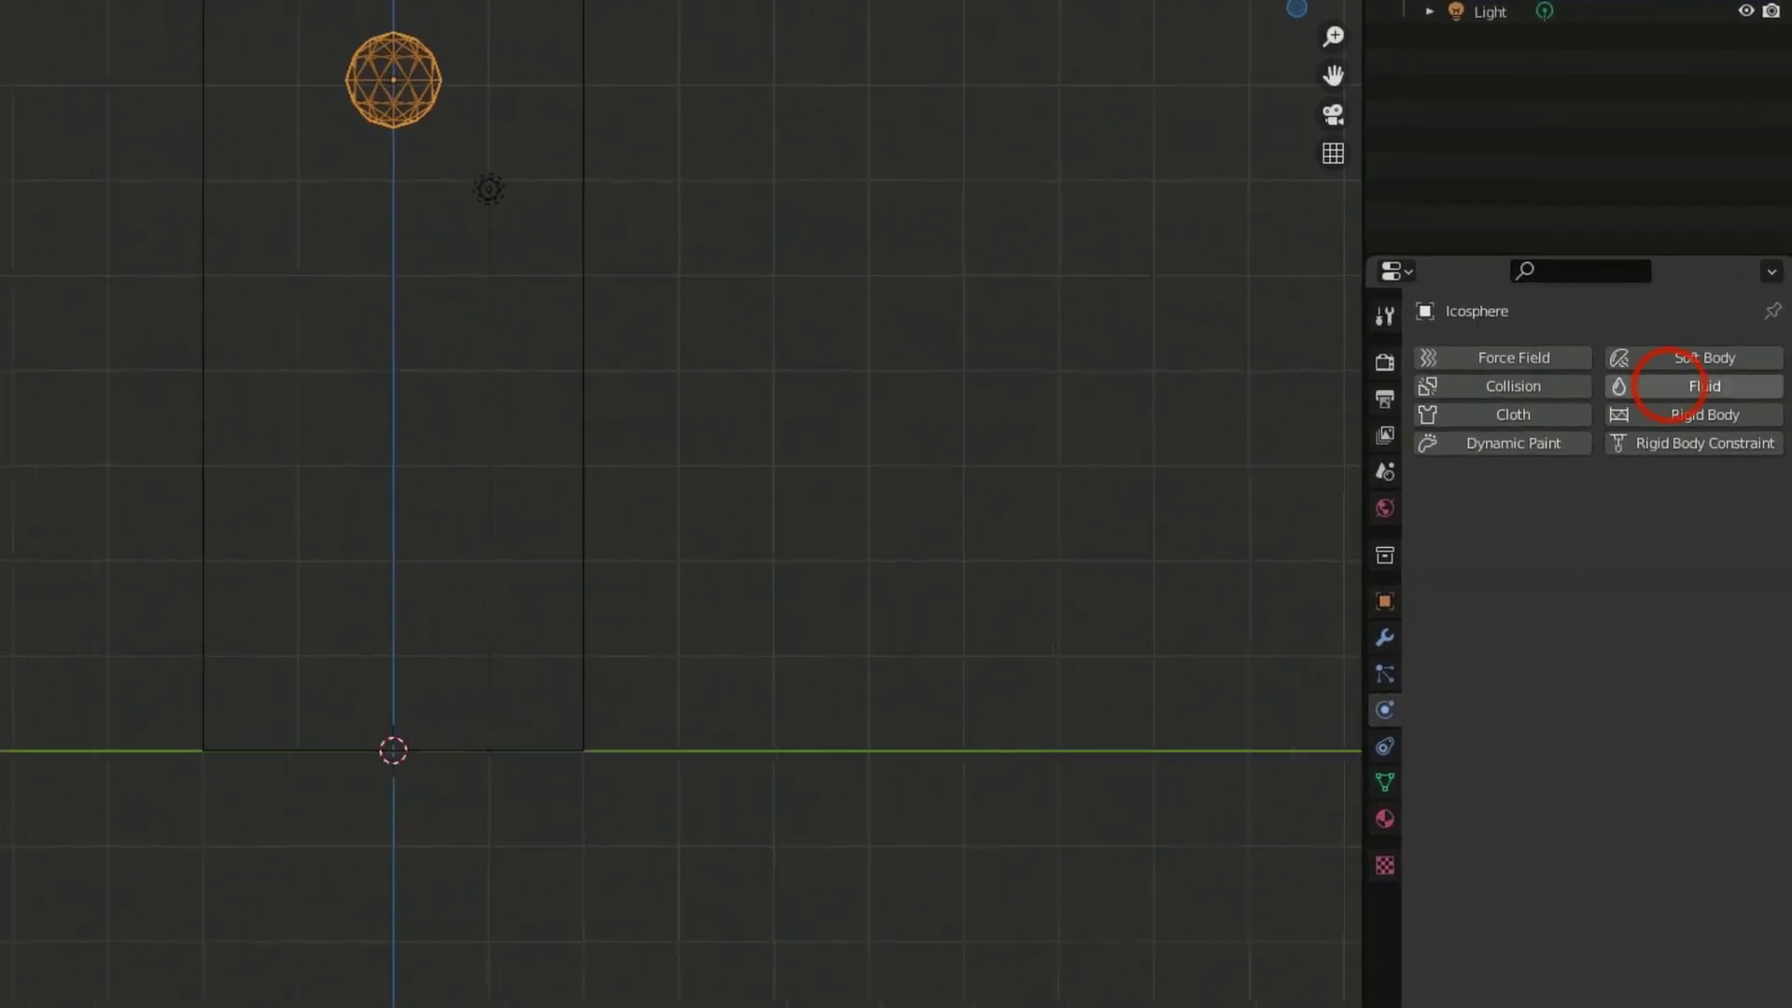
click(1680, 386)
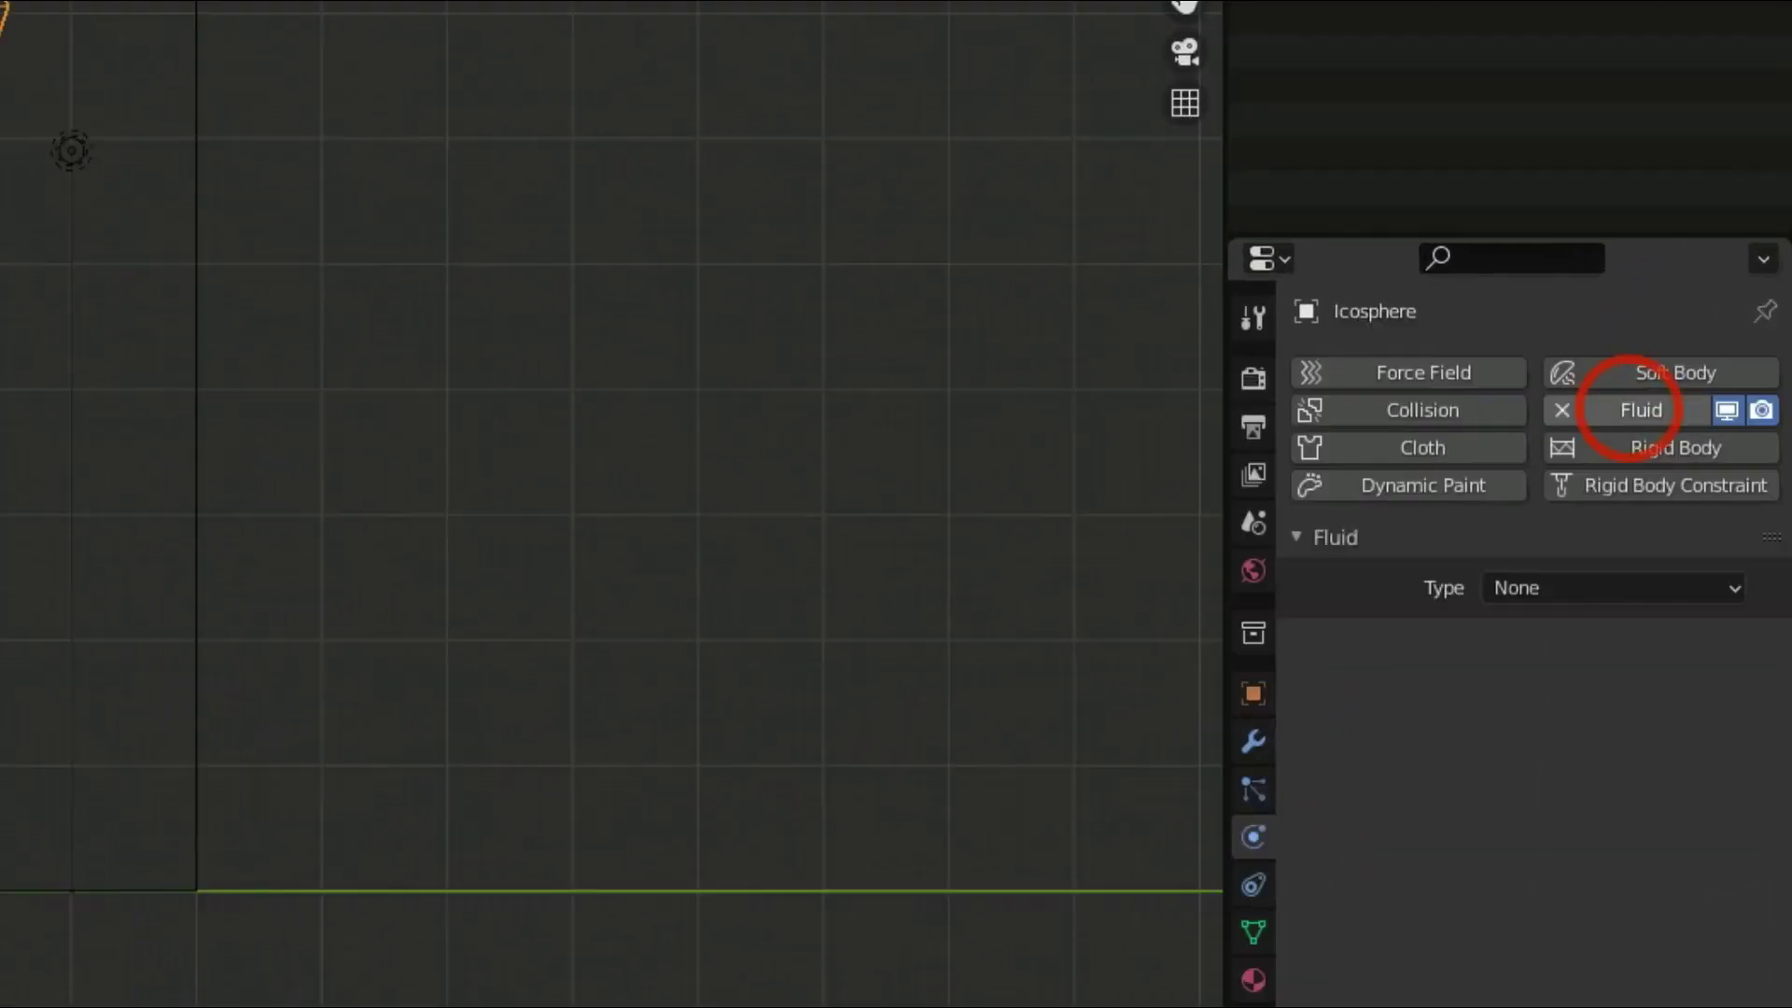
click(1638, 586)
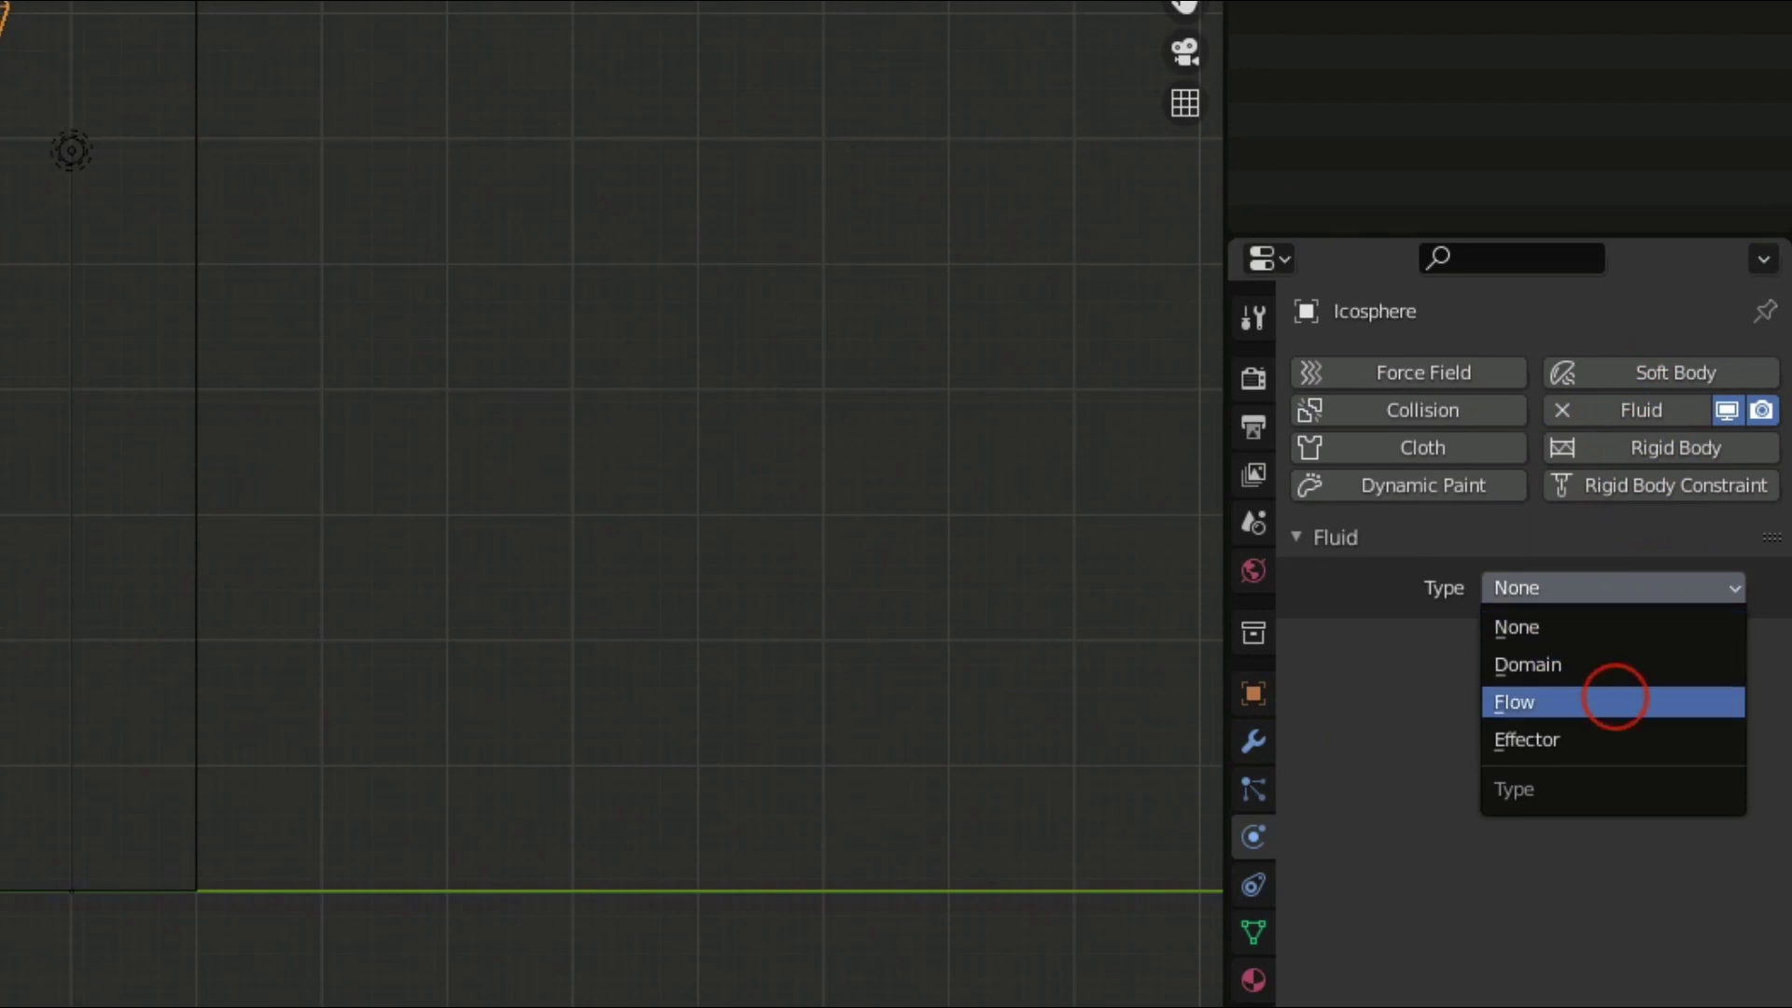
click(1615, 700)
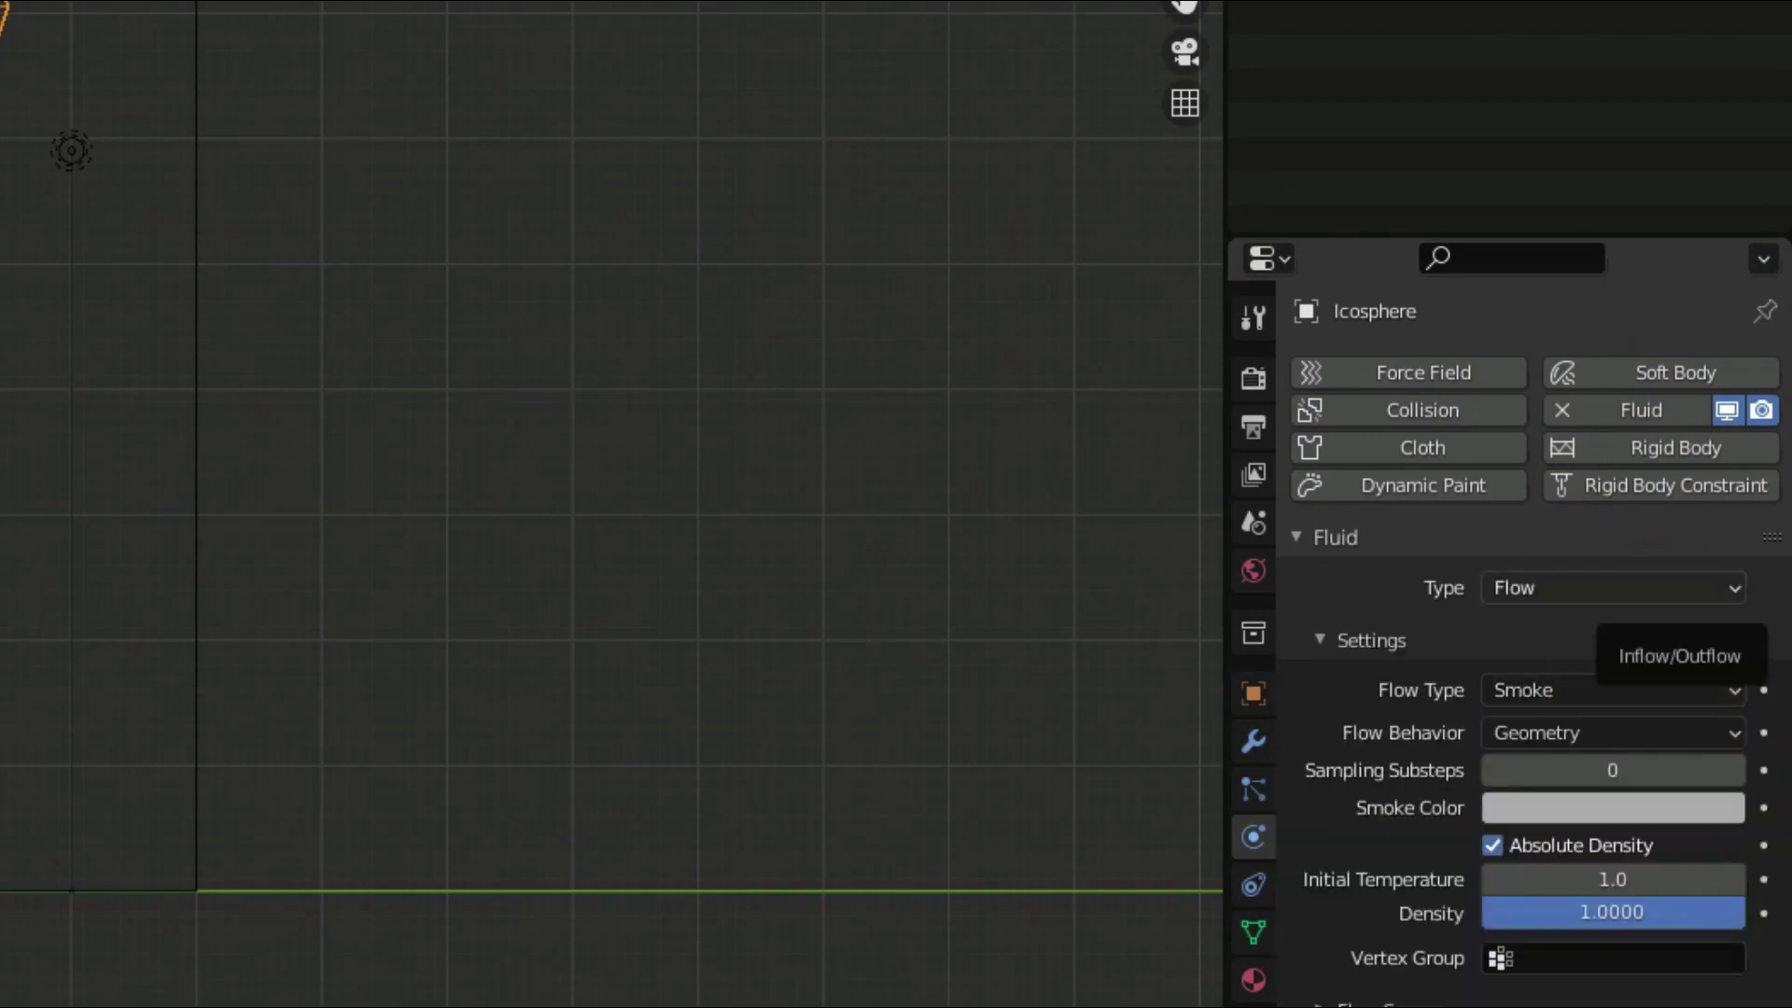
click(1667, 691)
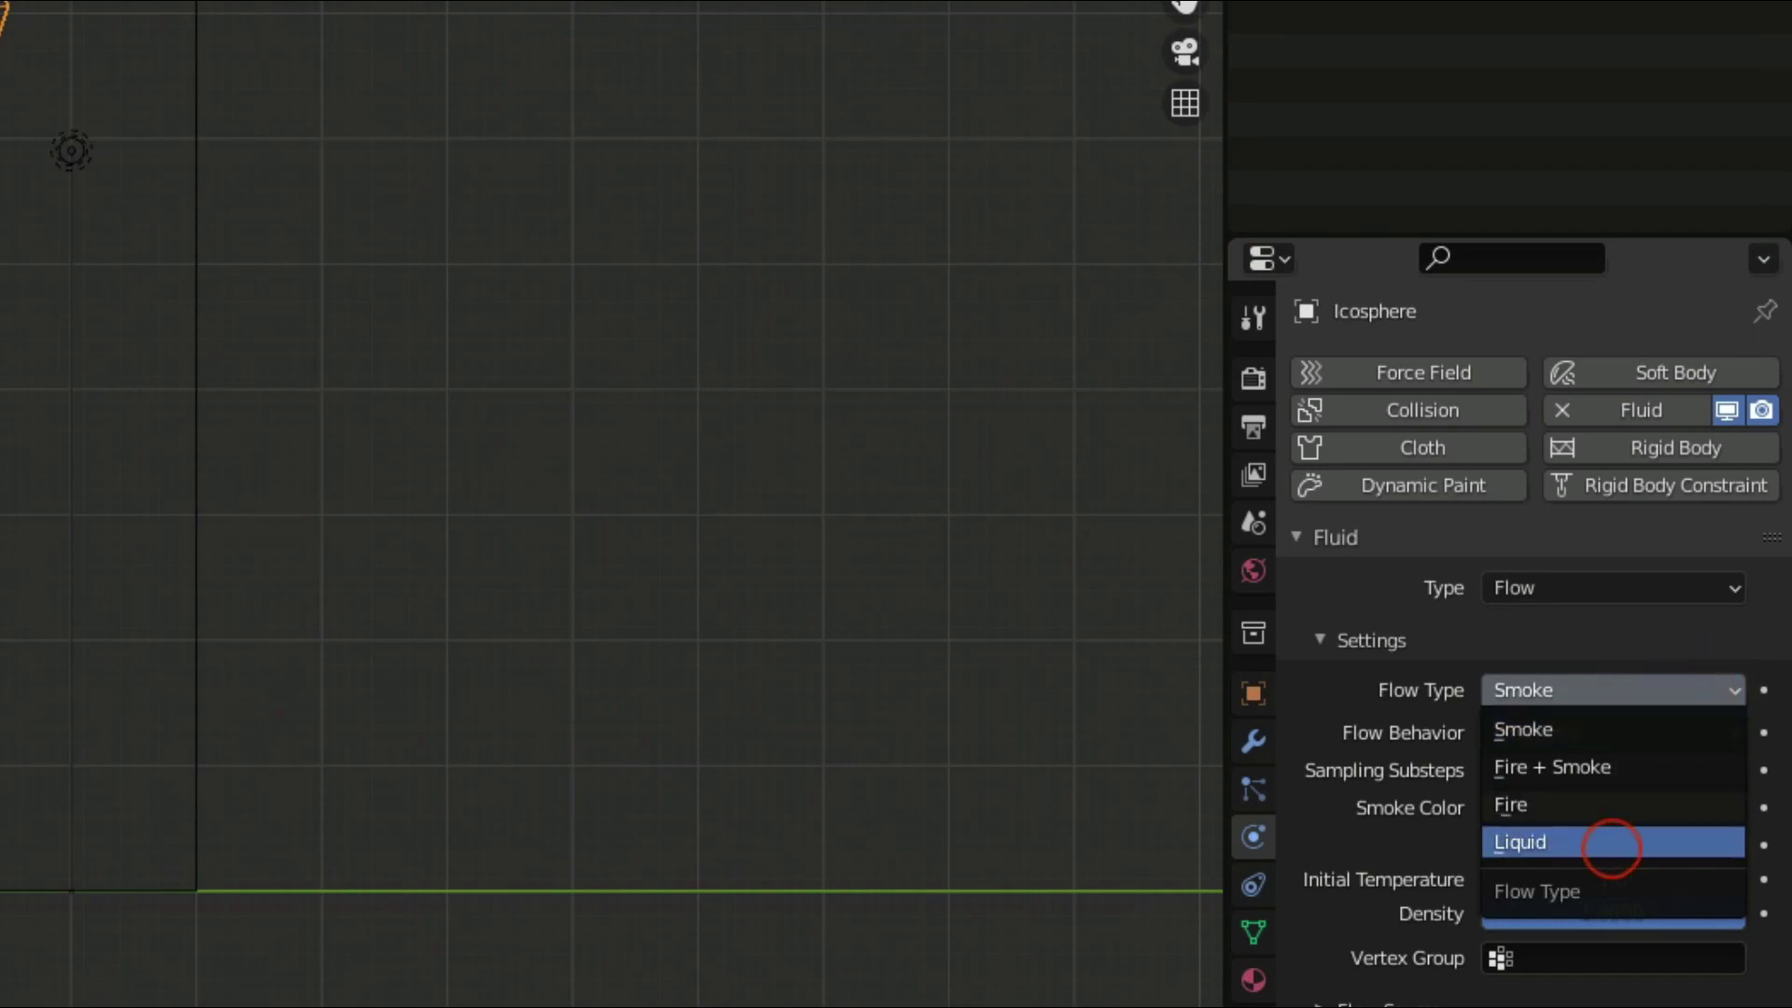
click(1612, 843)
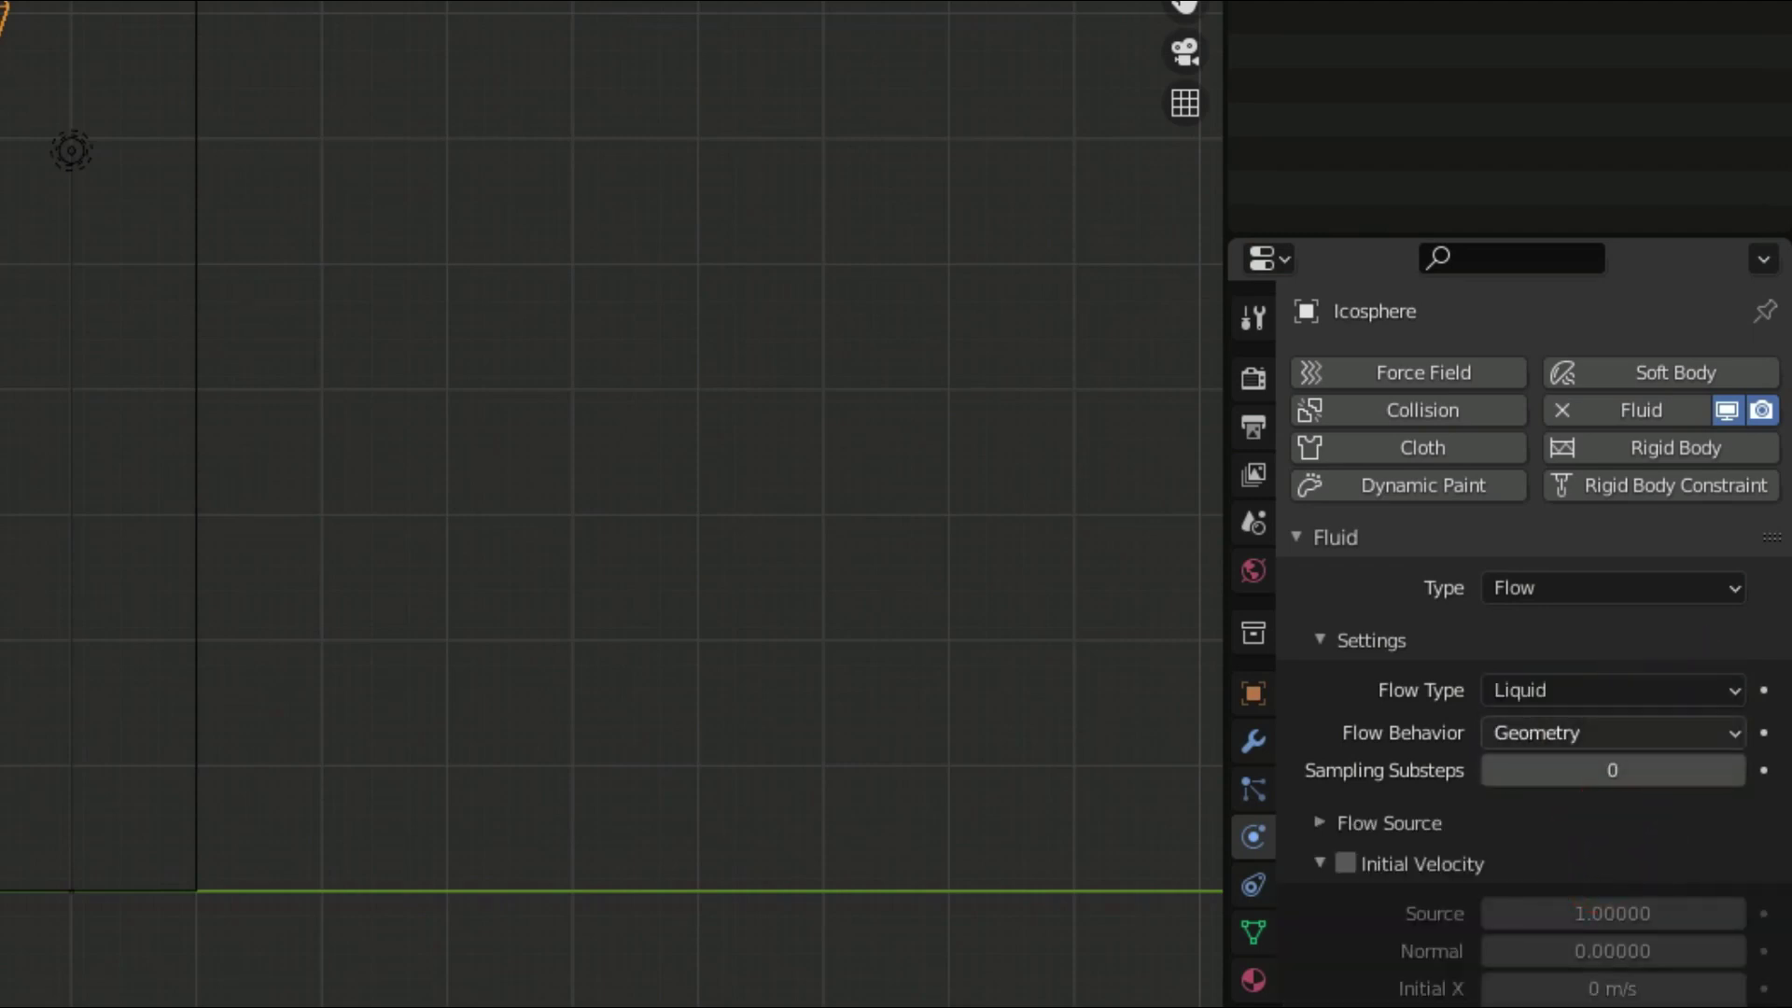
Set the icosphere's flow behavior to Inflow.
click(1700, 732)
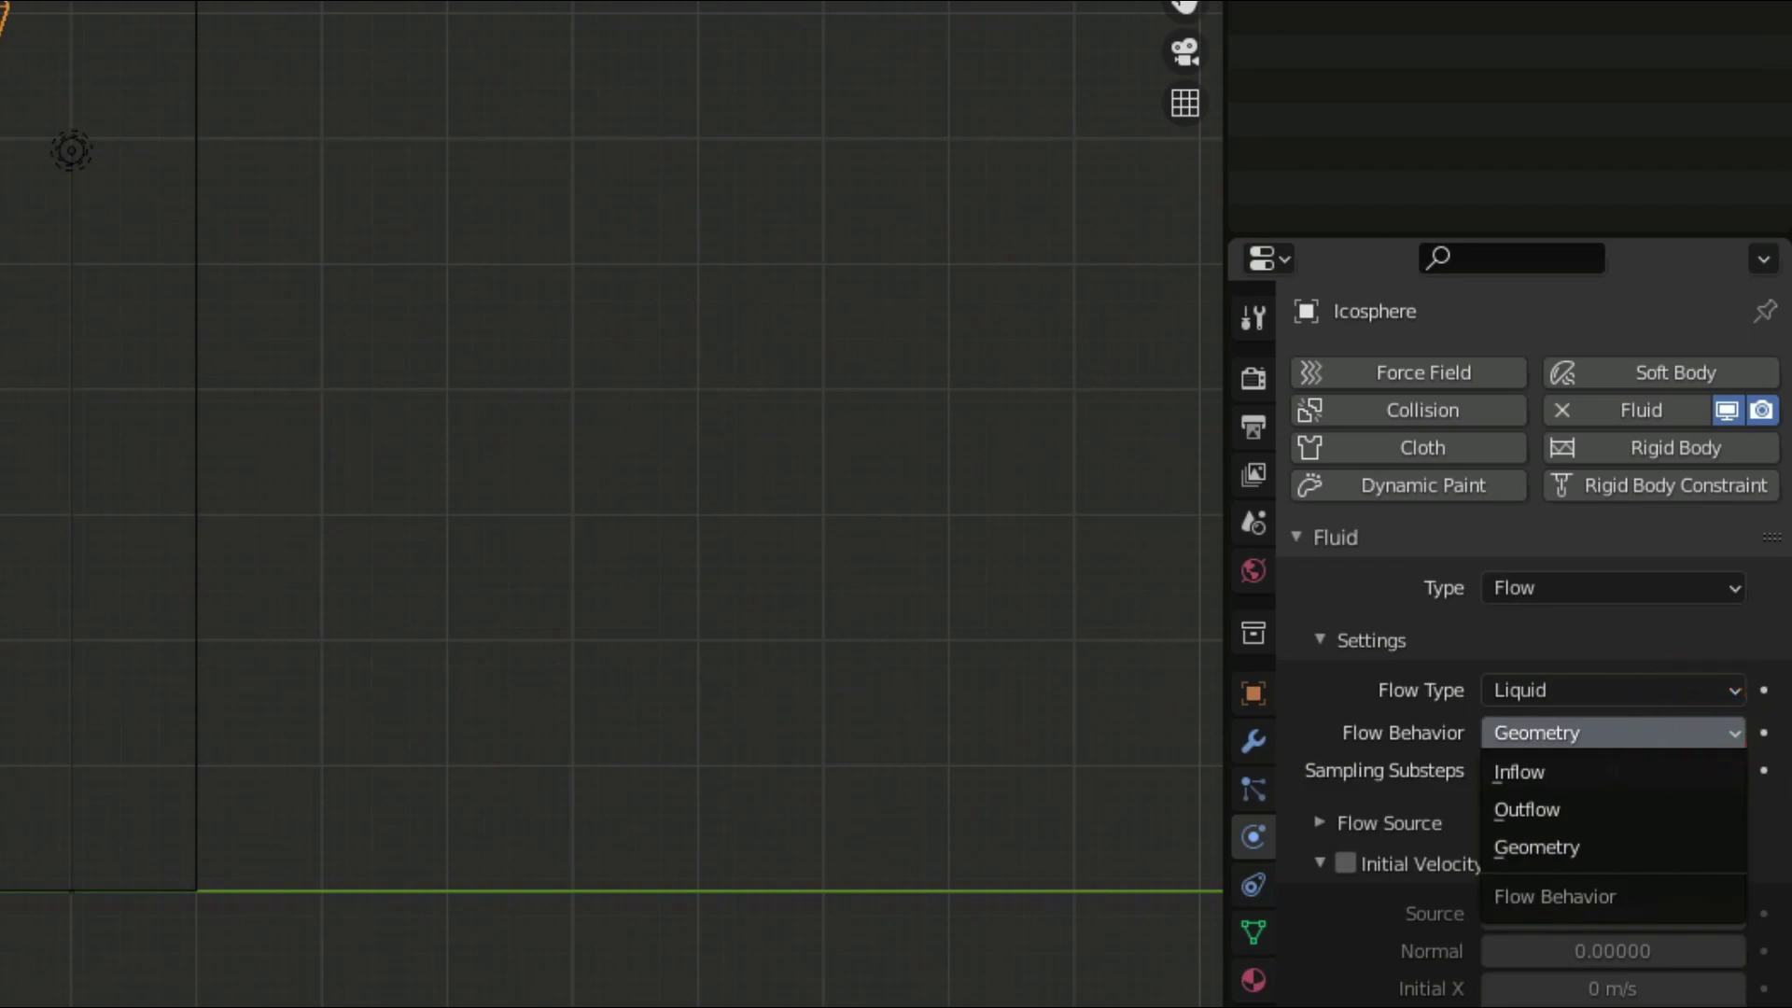
key(Escape)
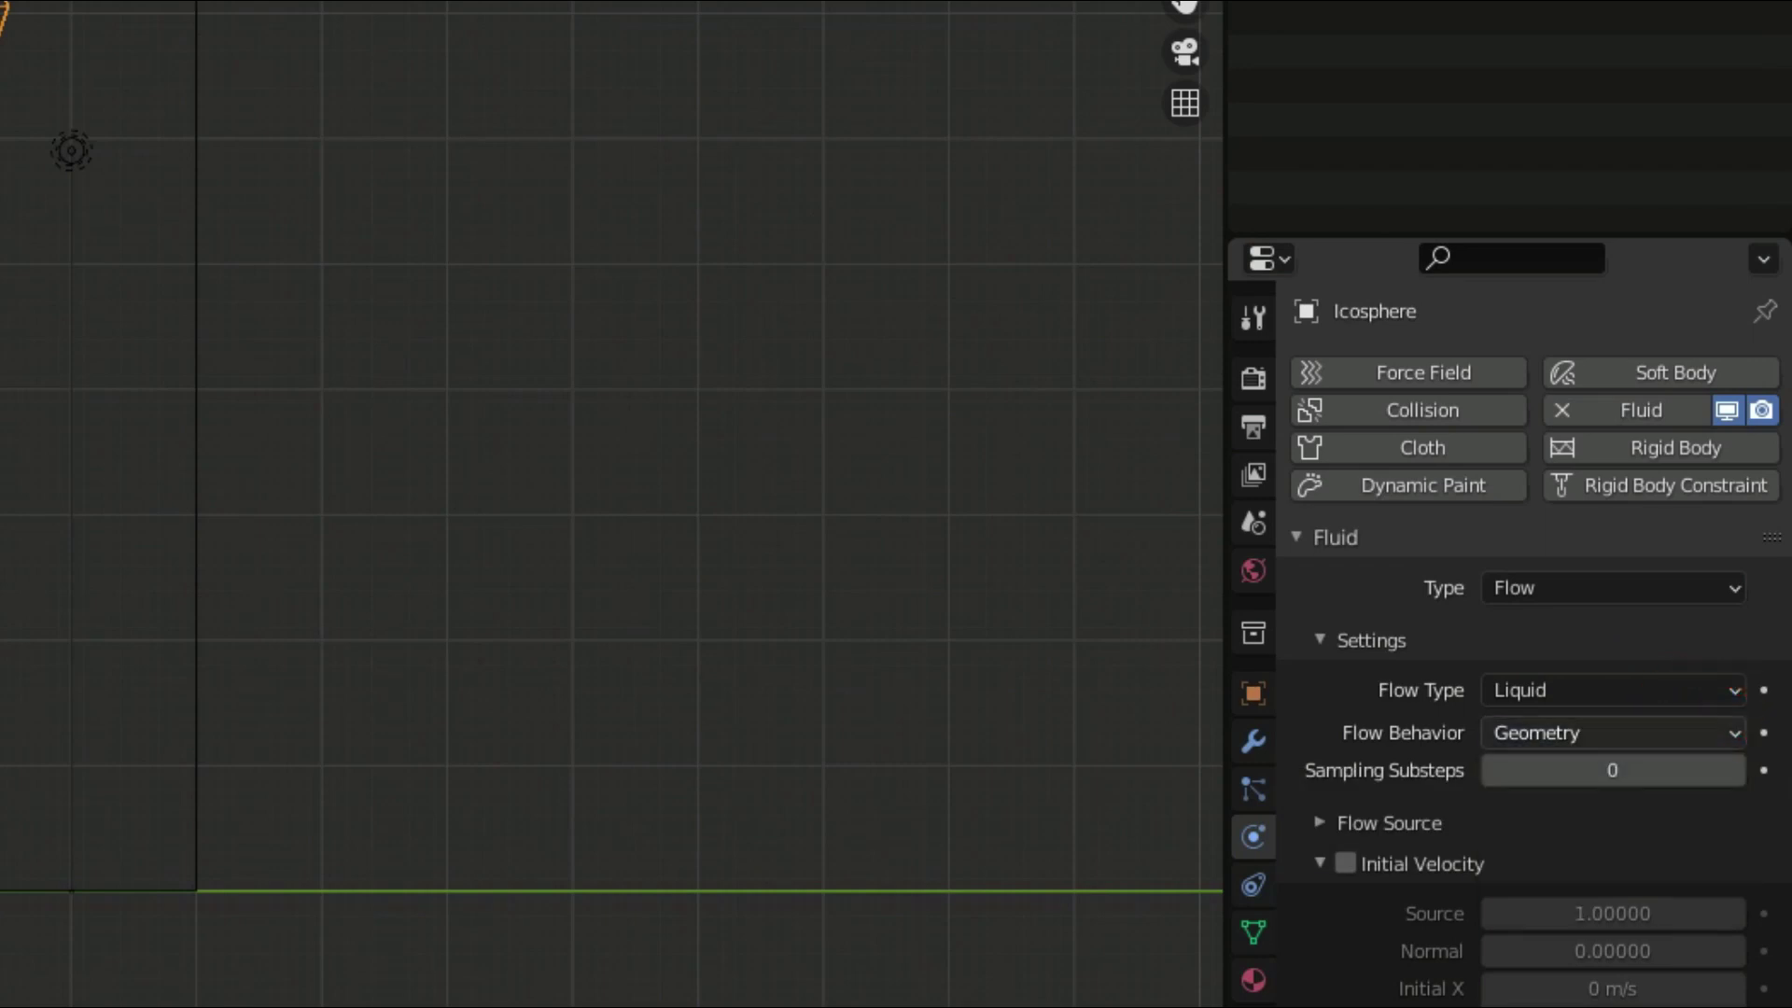
click(1722, 733)
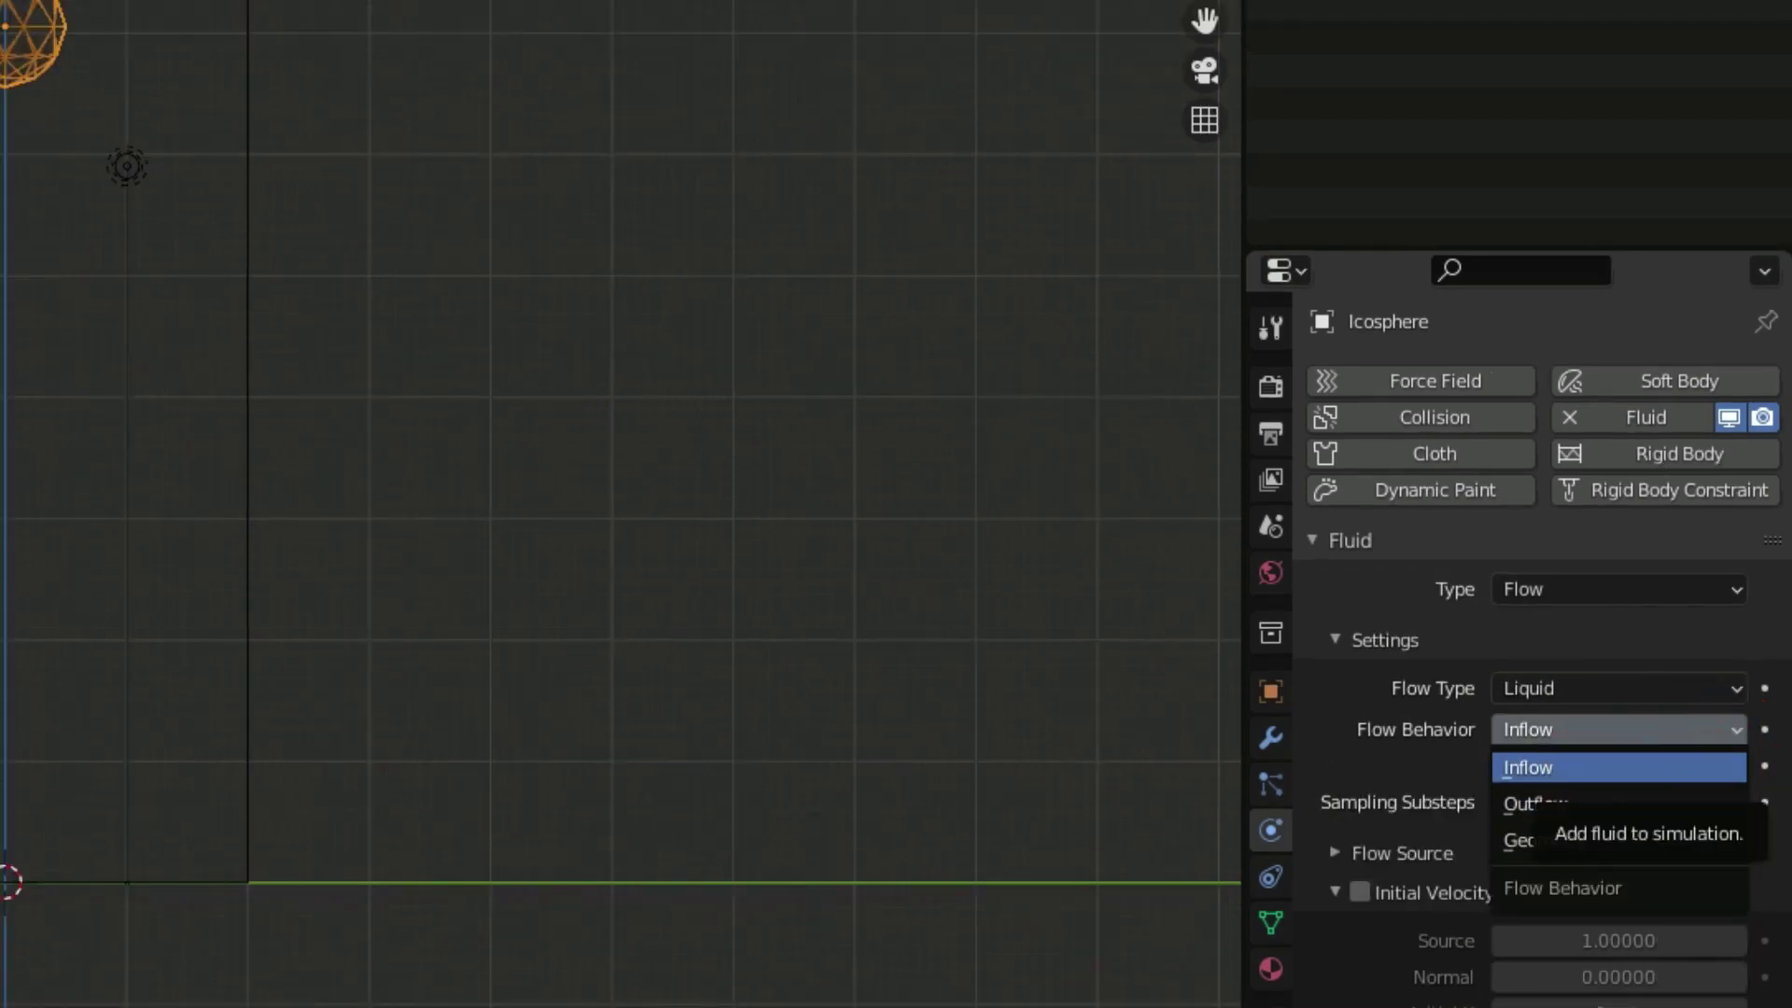
click(1599, 771)
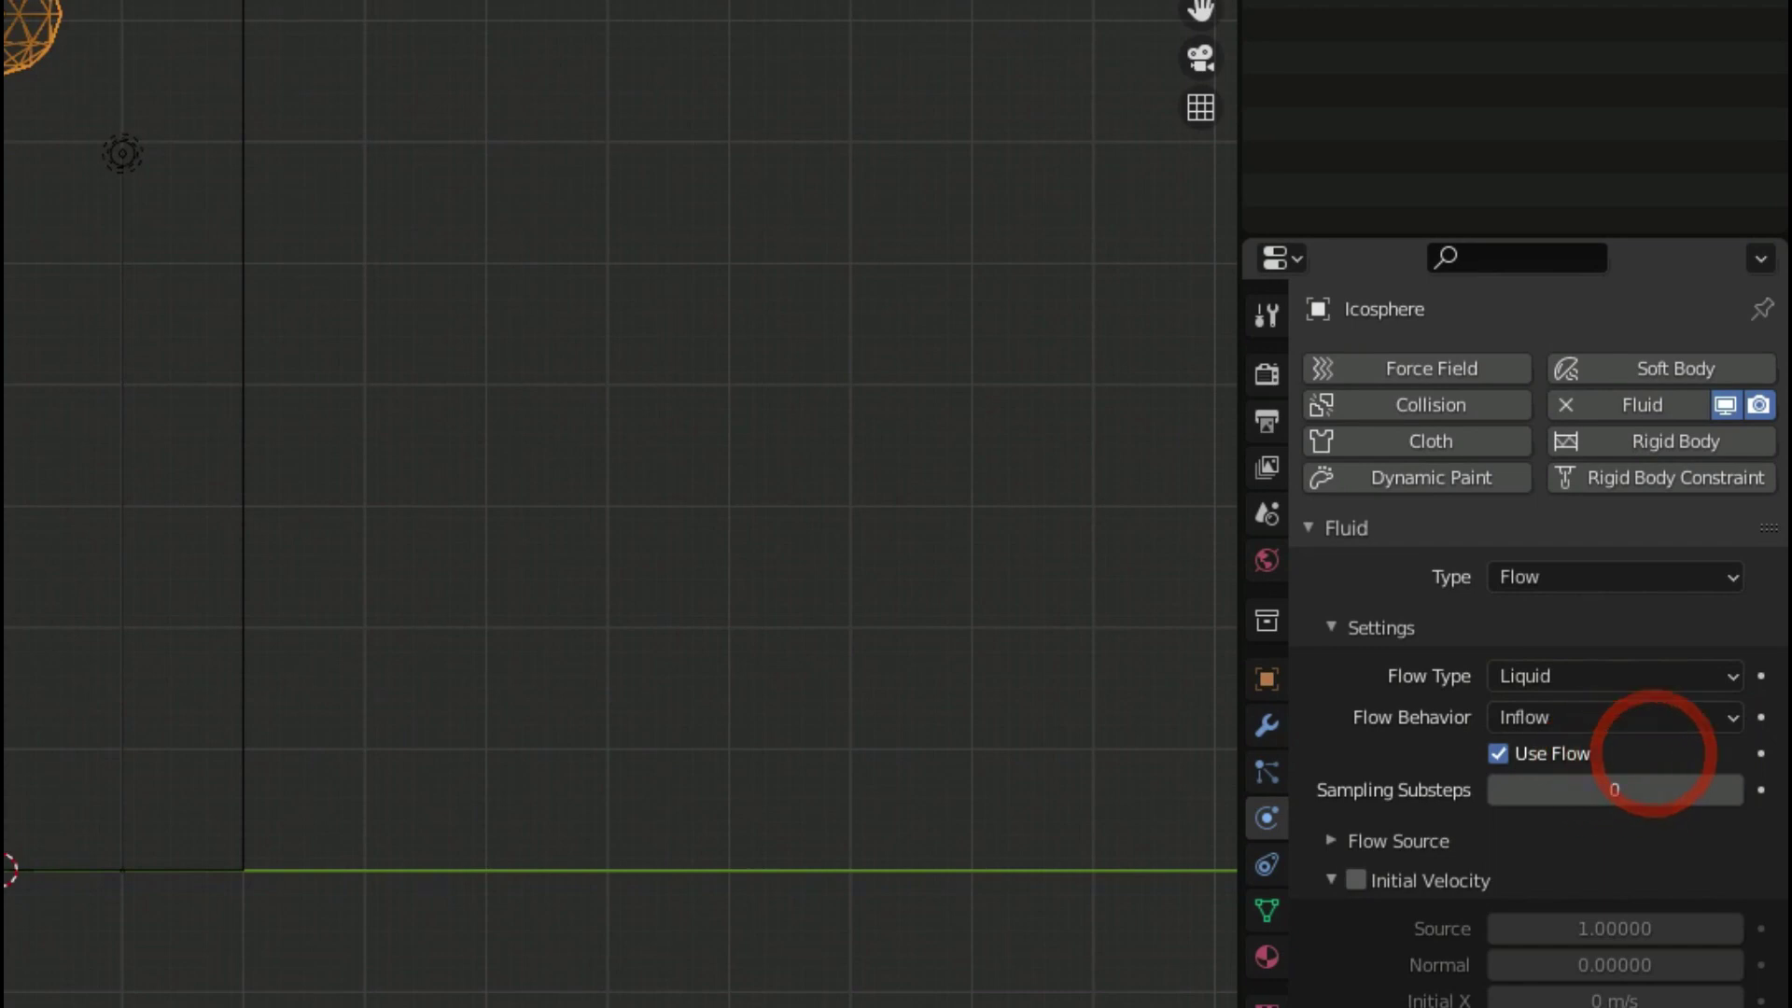
Switch the icosphere's flow behavior through Outflow and Geometry and back to Inflow.
click(1640, 717)
click(1640, 788)
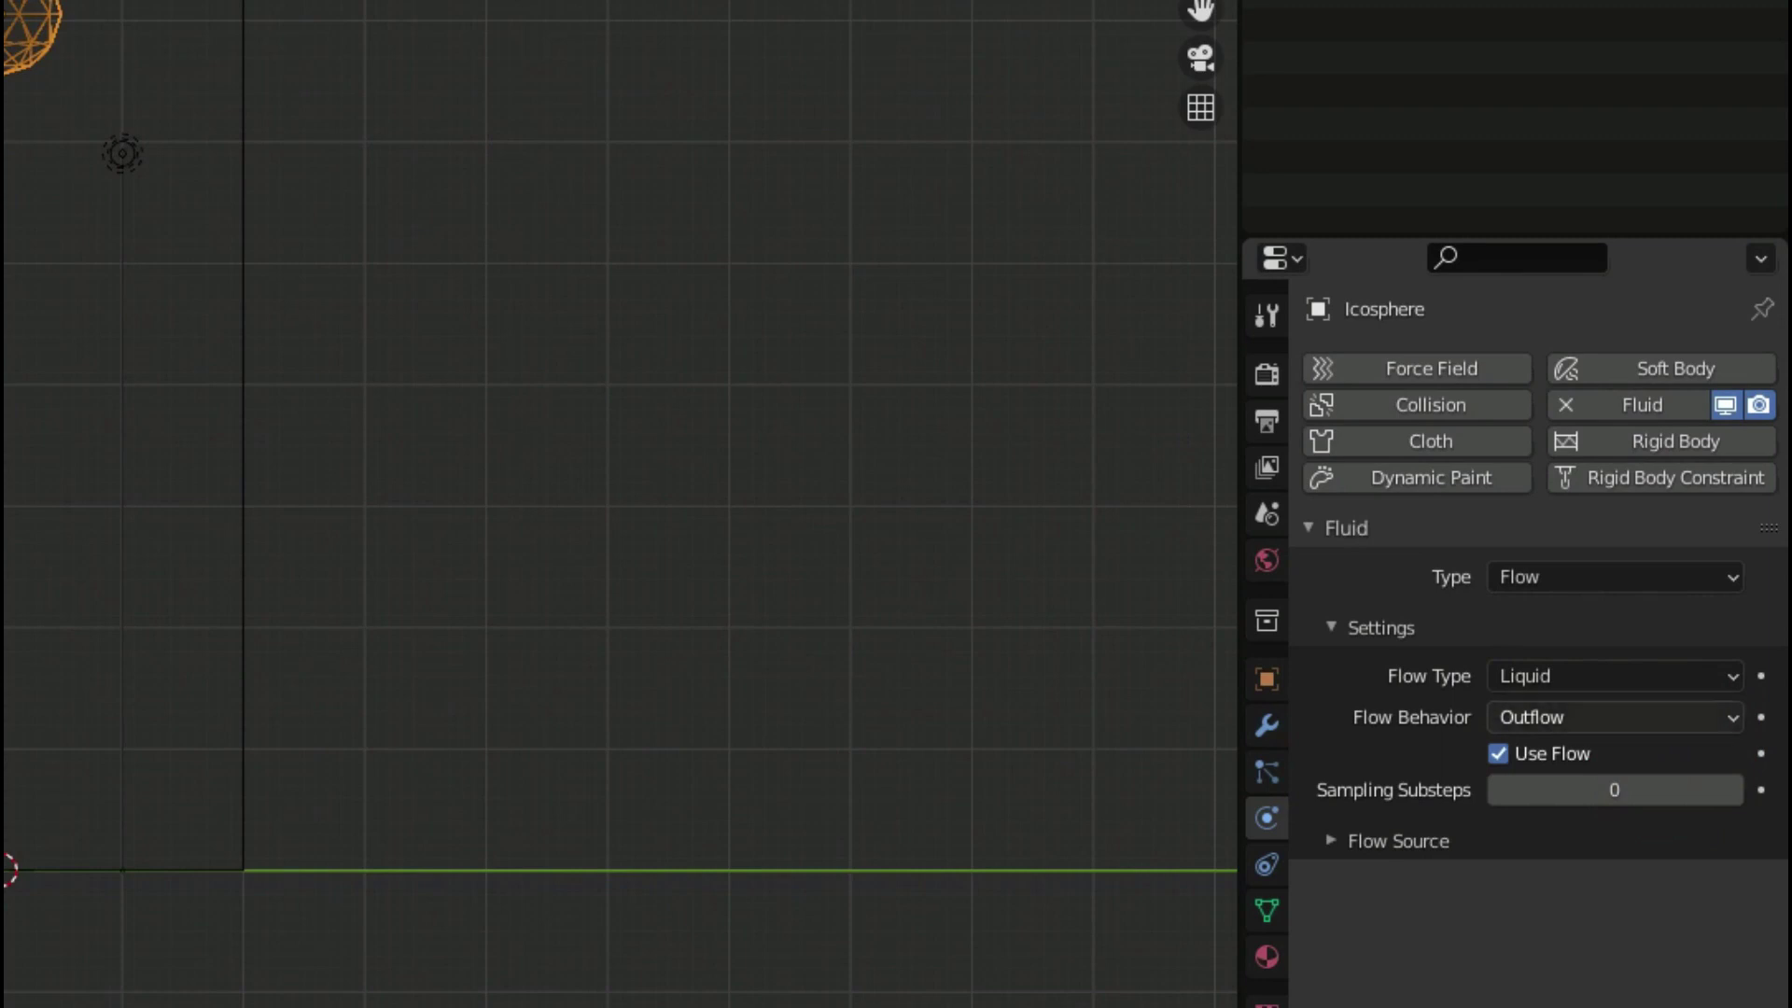
click(1728, 718)
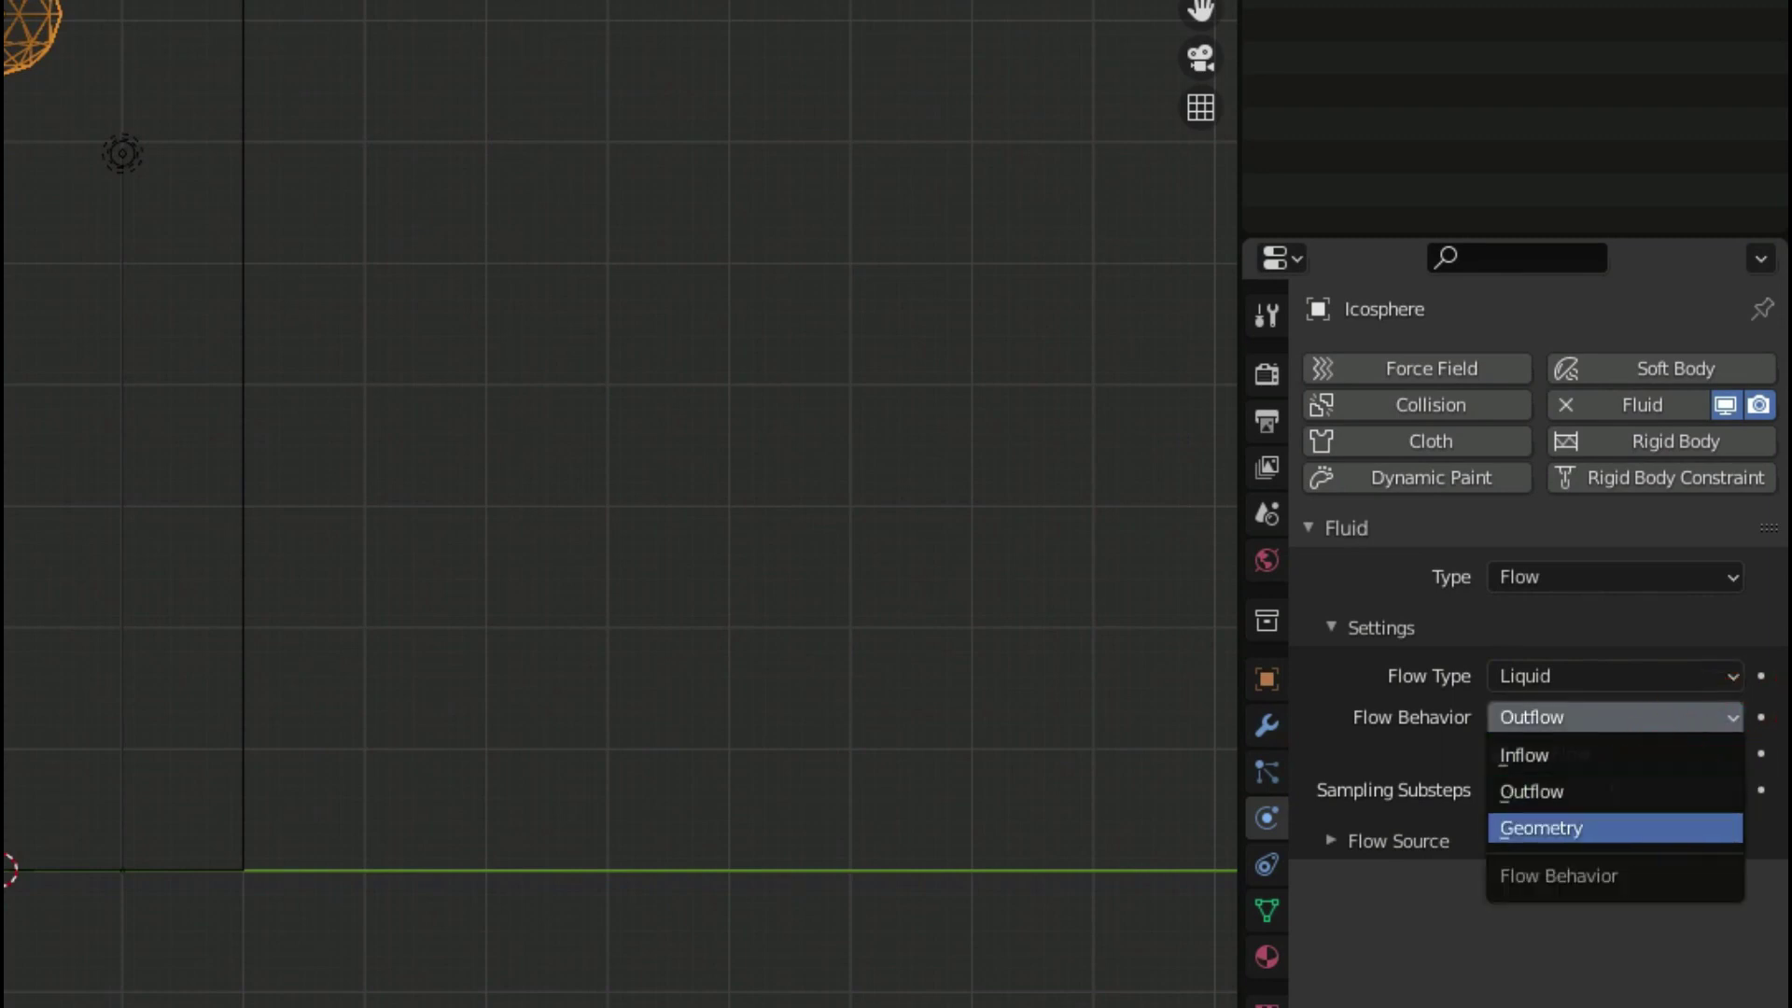
click(1645, 827)
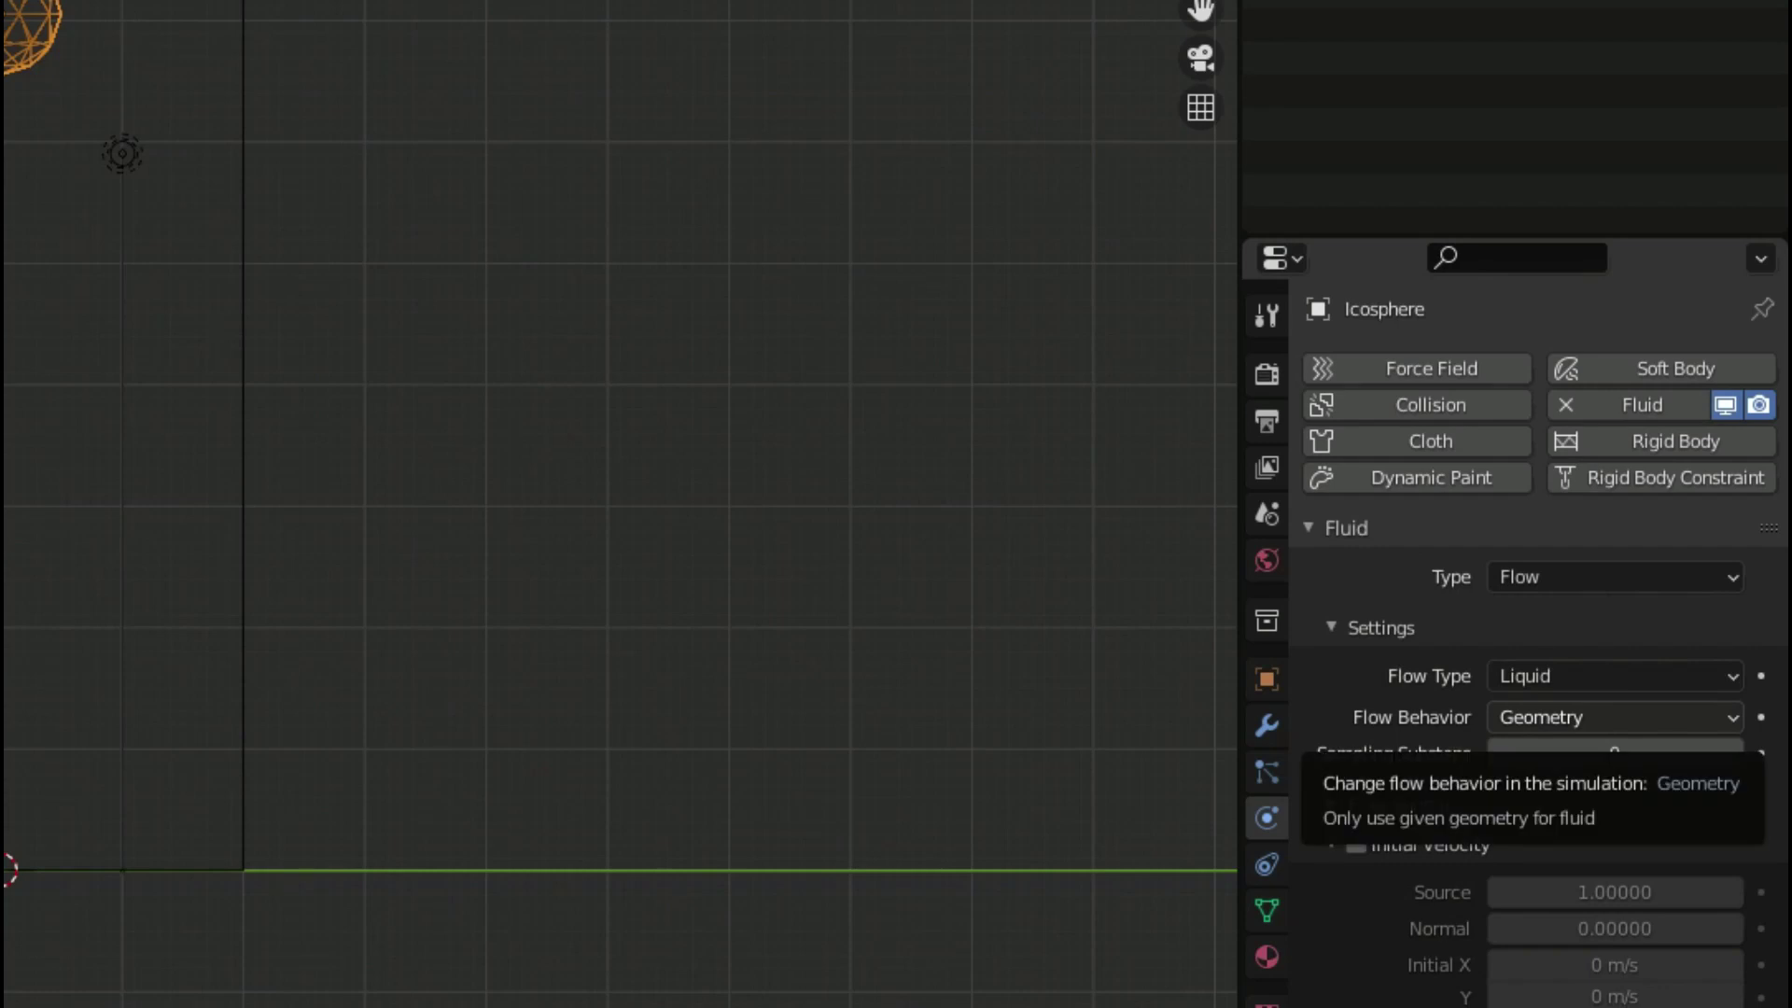
click(1721, 720)
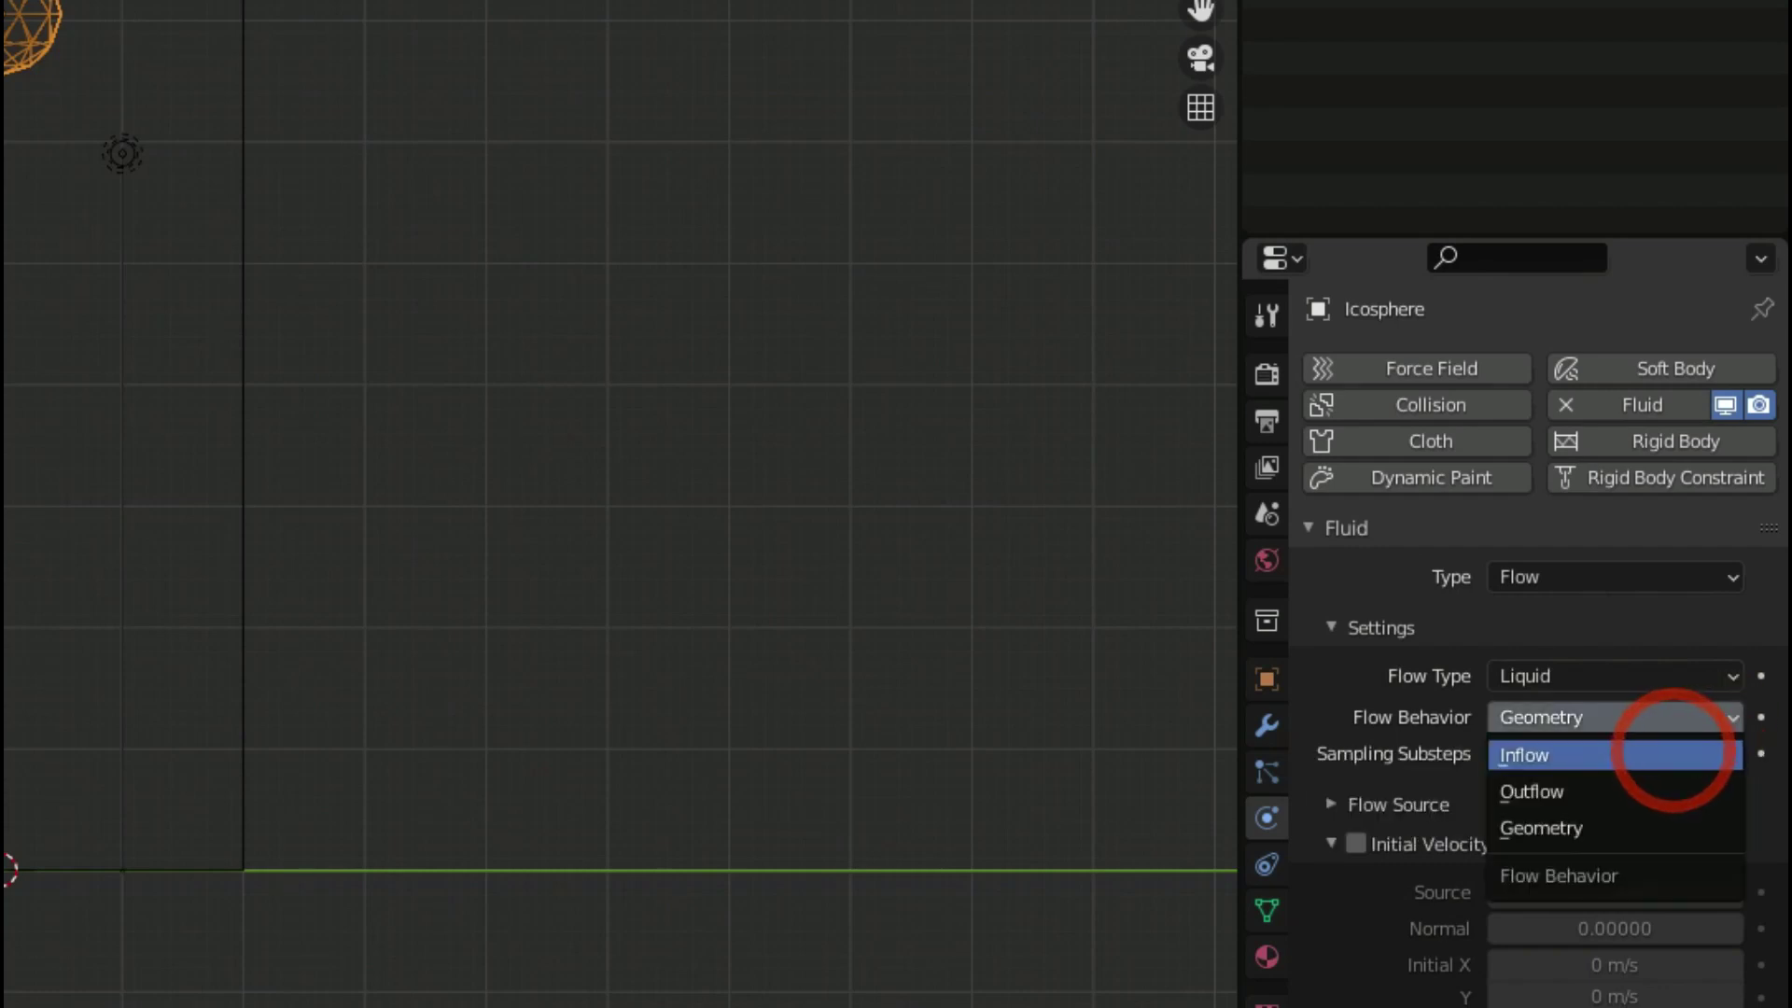
click(1671, 748)
Select the tall box domain and set its fluid cache type to Replay.
click(912, 417)
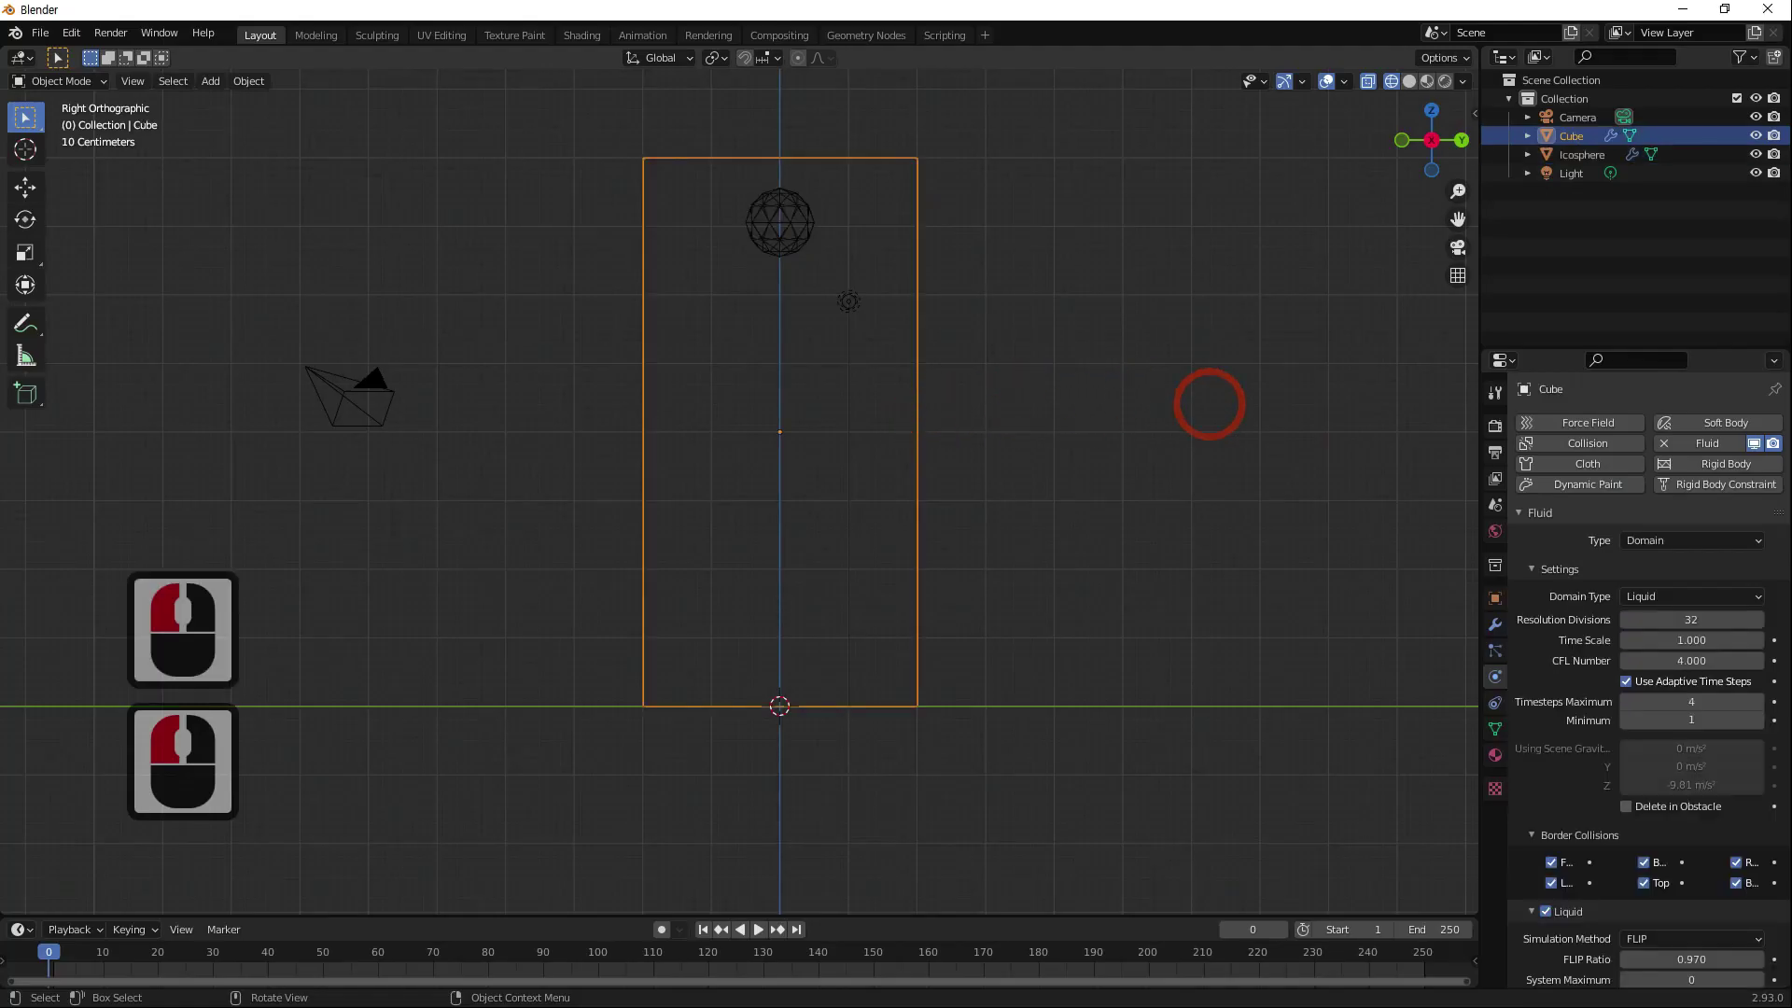
scroll(1643, 672, down, 12)
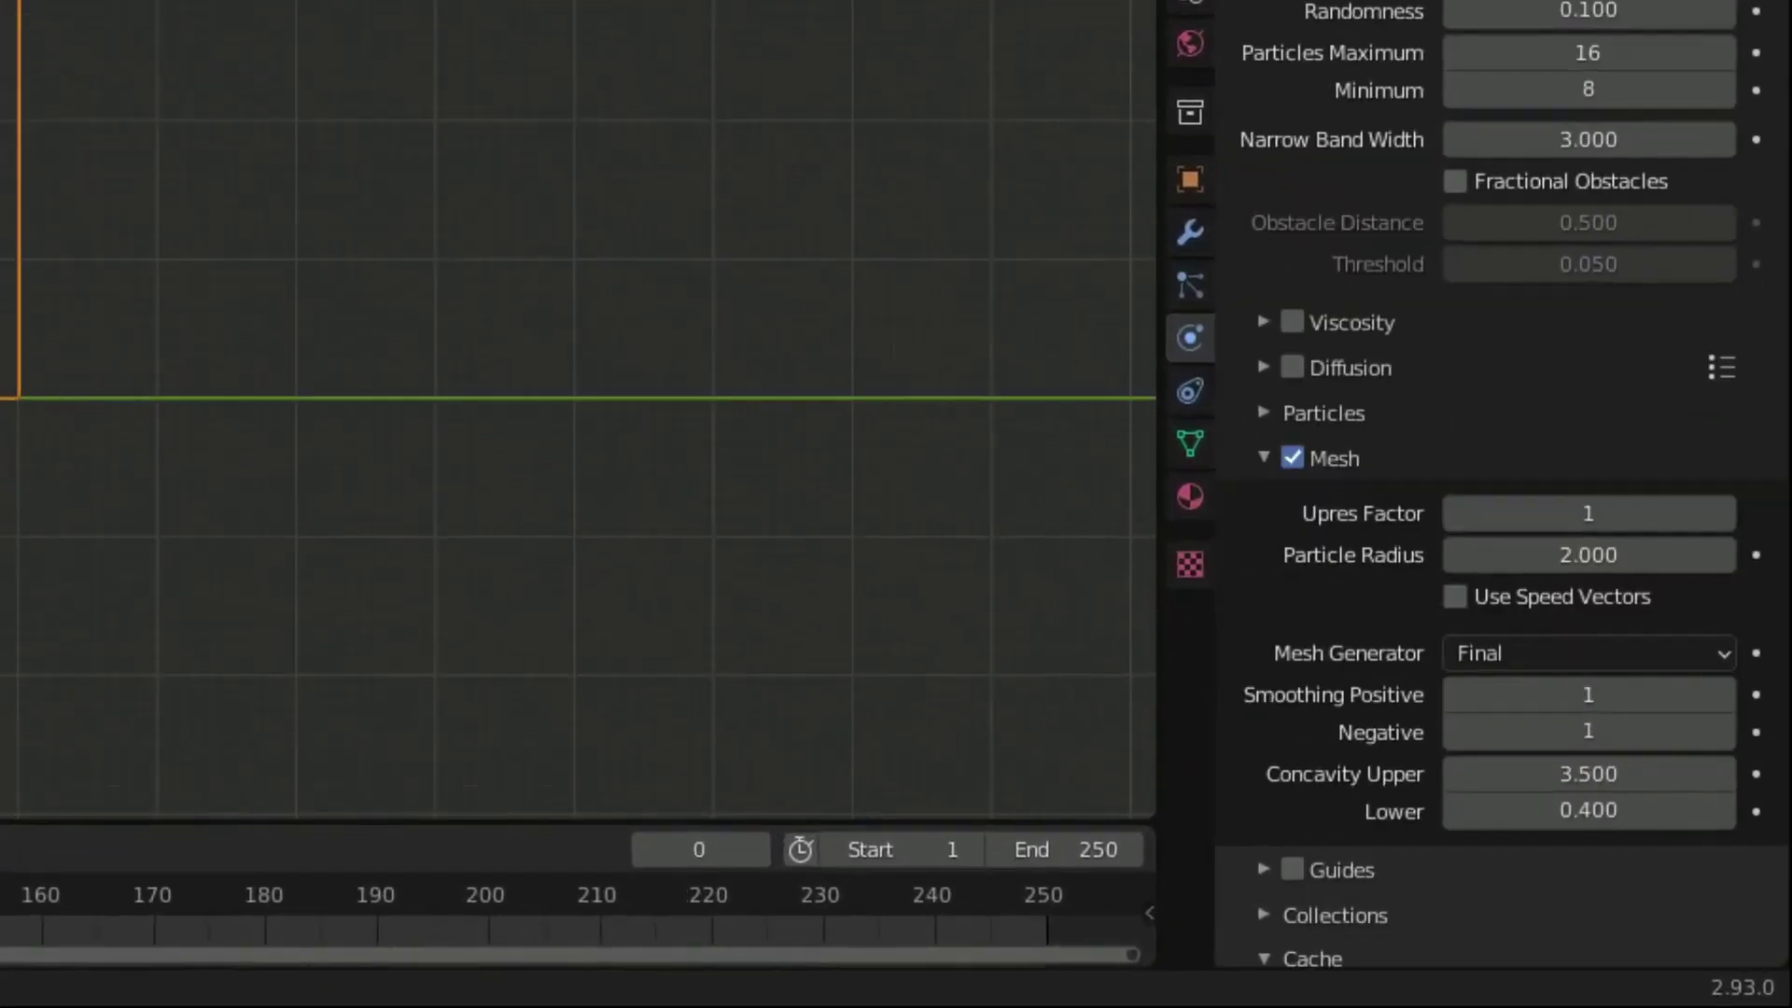
scroll(1503, 560, down, 10)
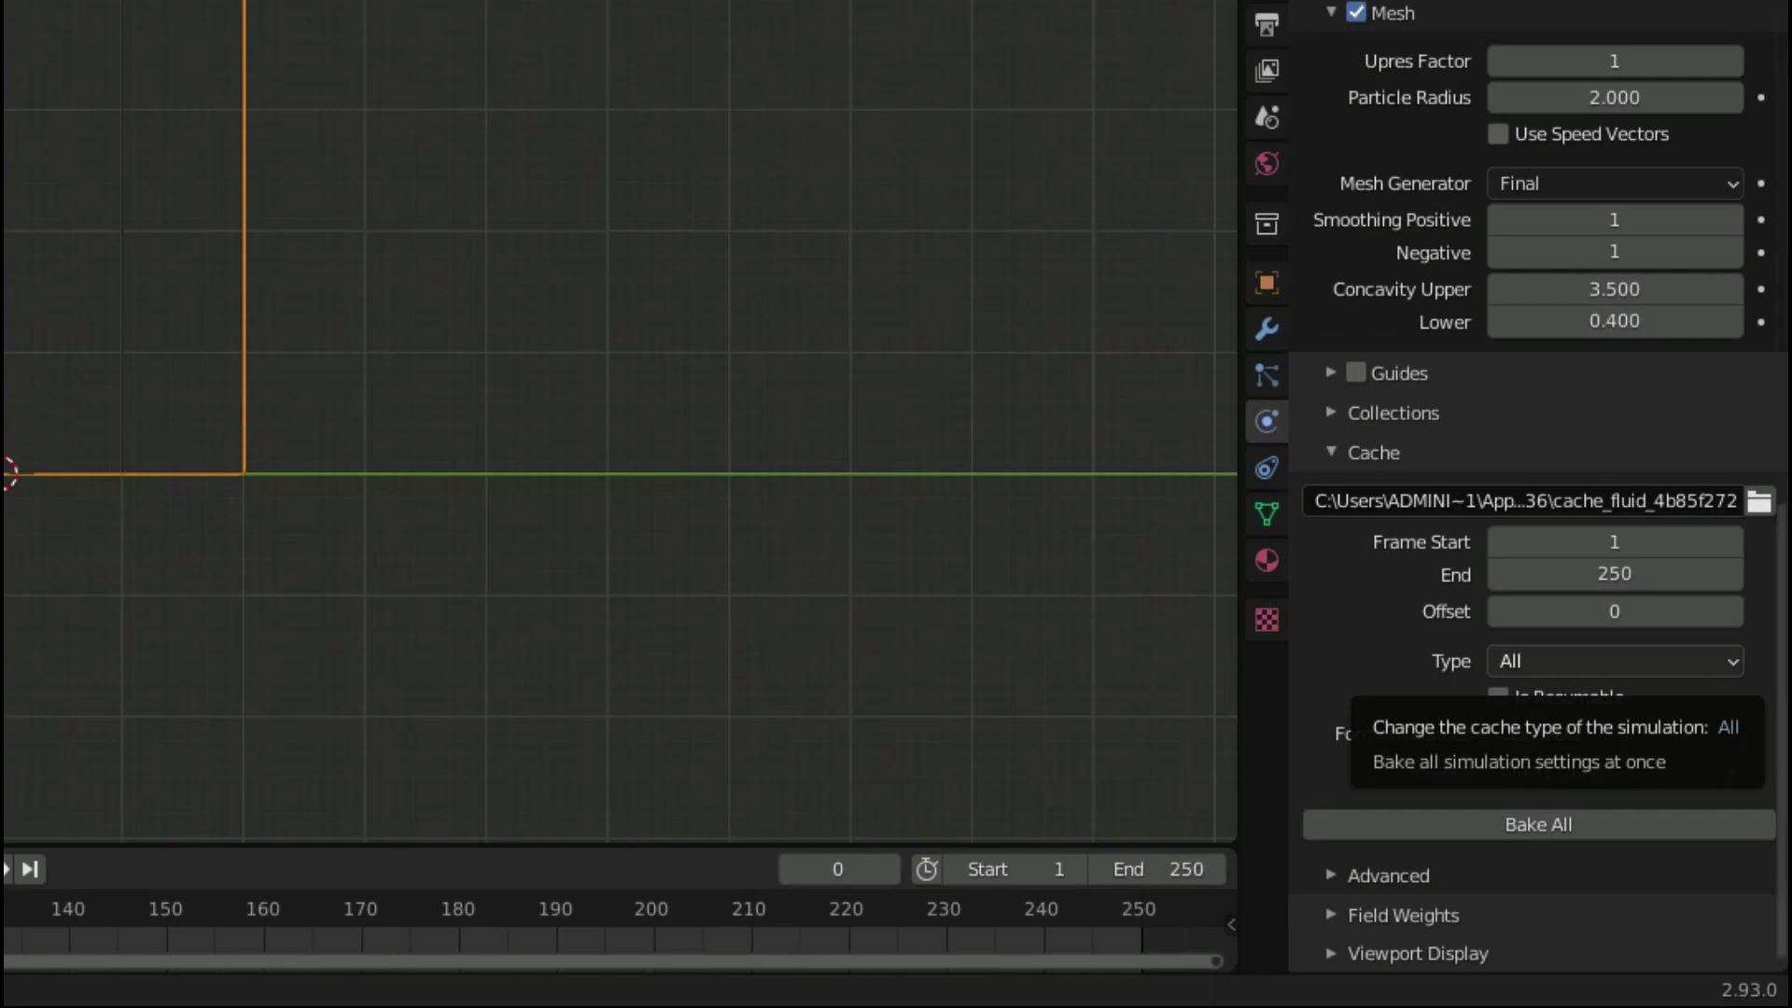
click(1696, 663)
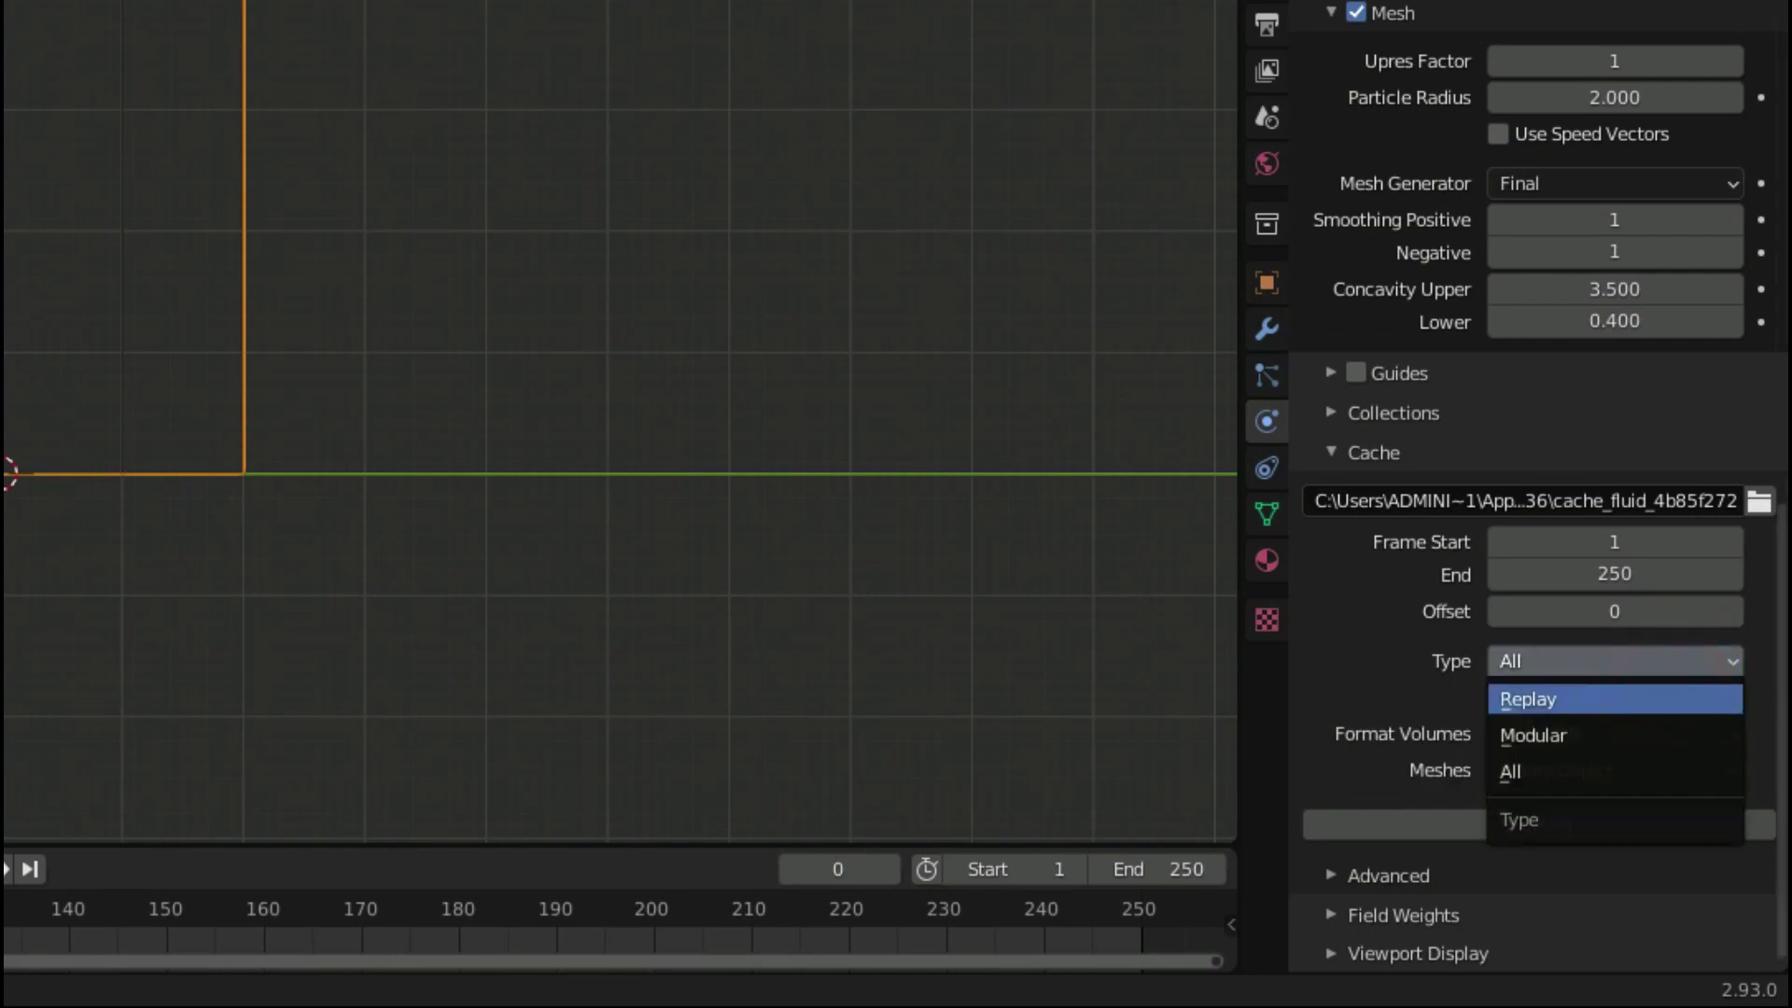
click(1666, 697)
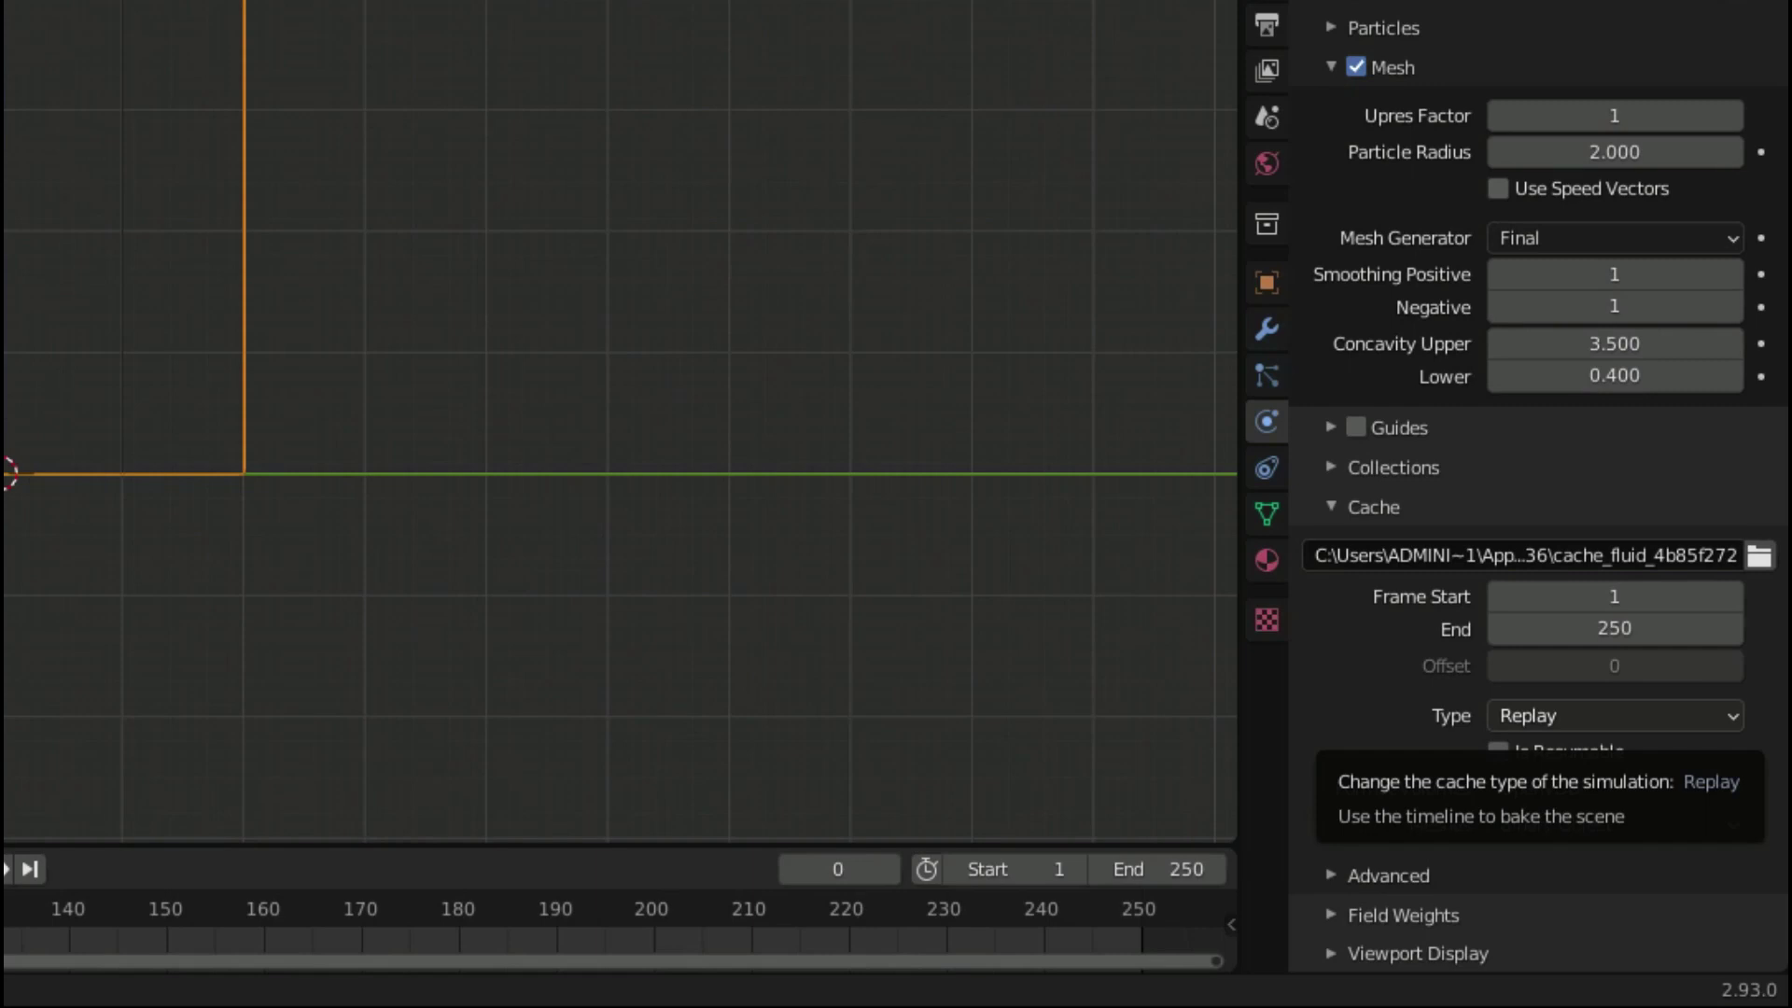
Set the box domain's fluid cache type back to All.
click(1712, 719)
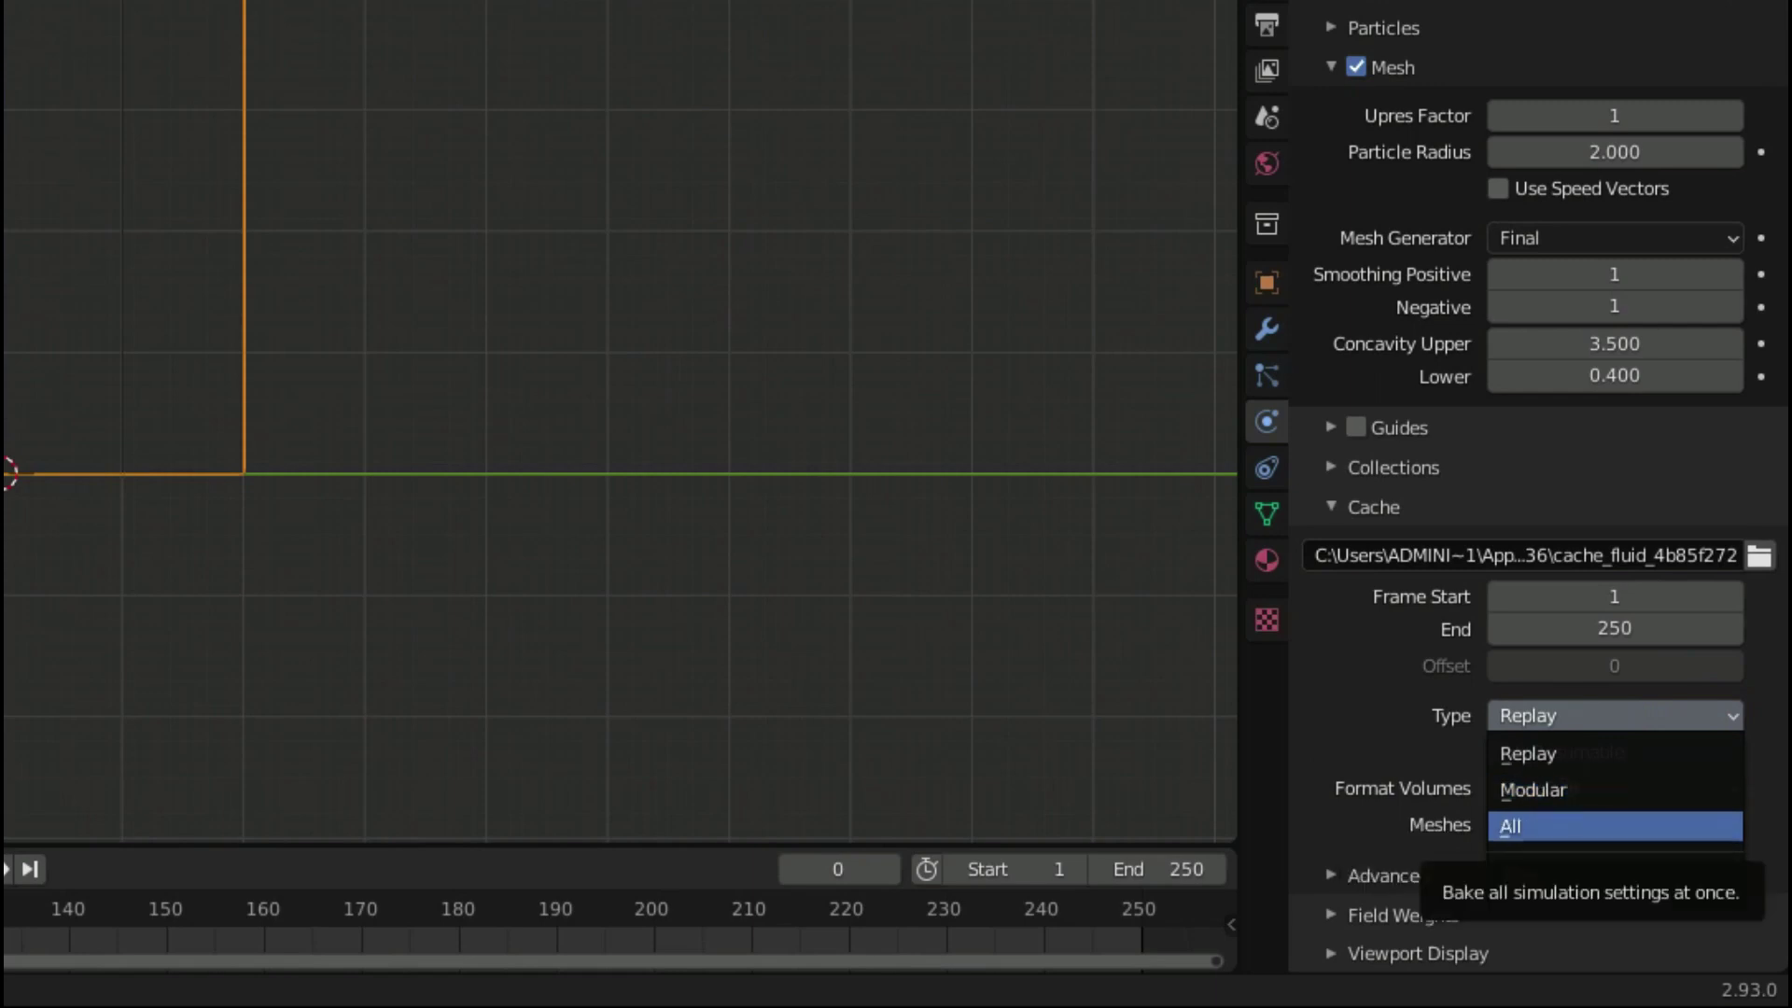
click(1564, 825)
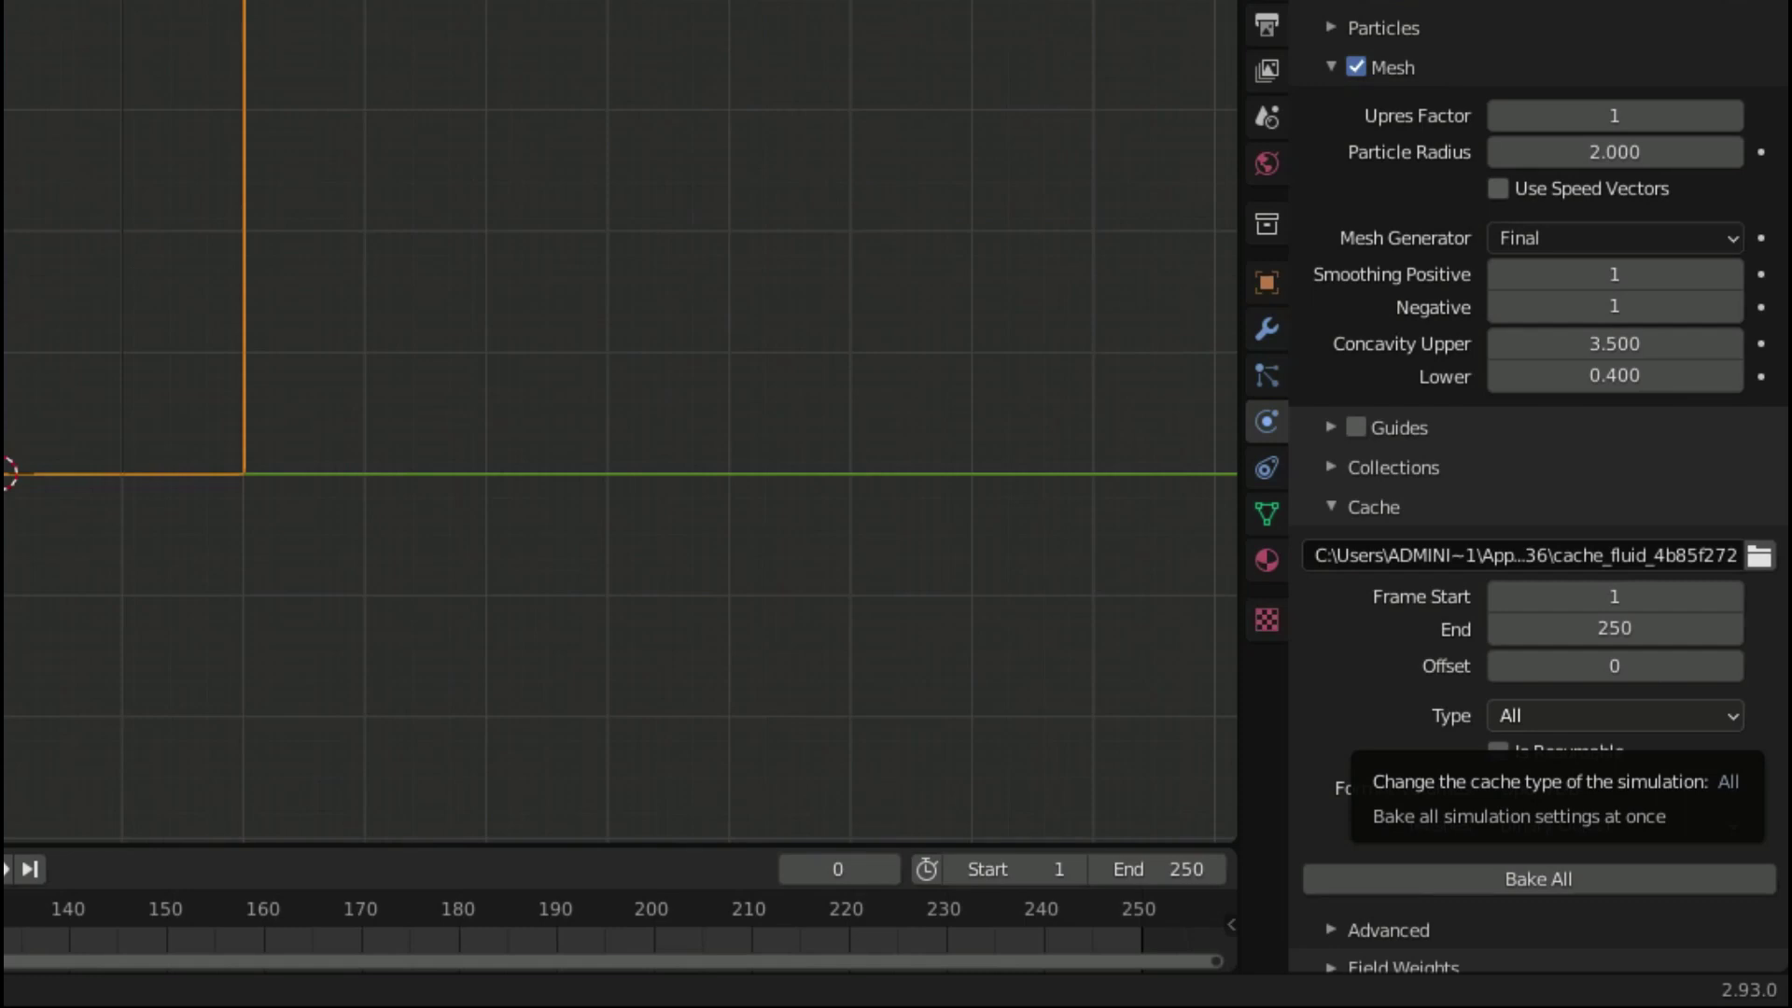
scroll(1615, 715, down, 1)
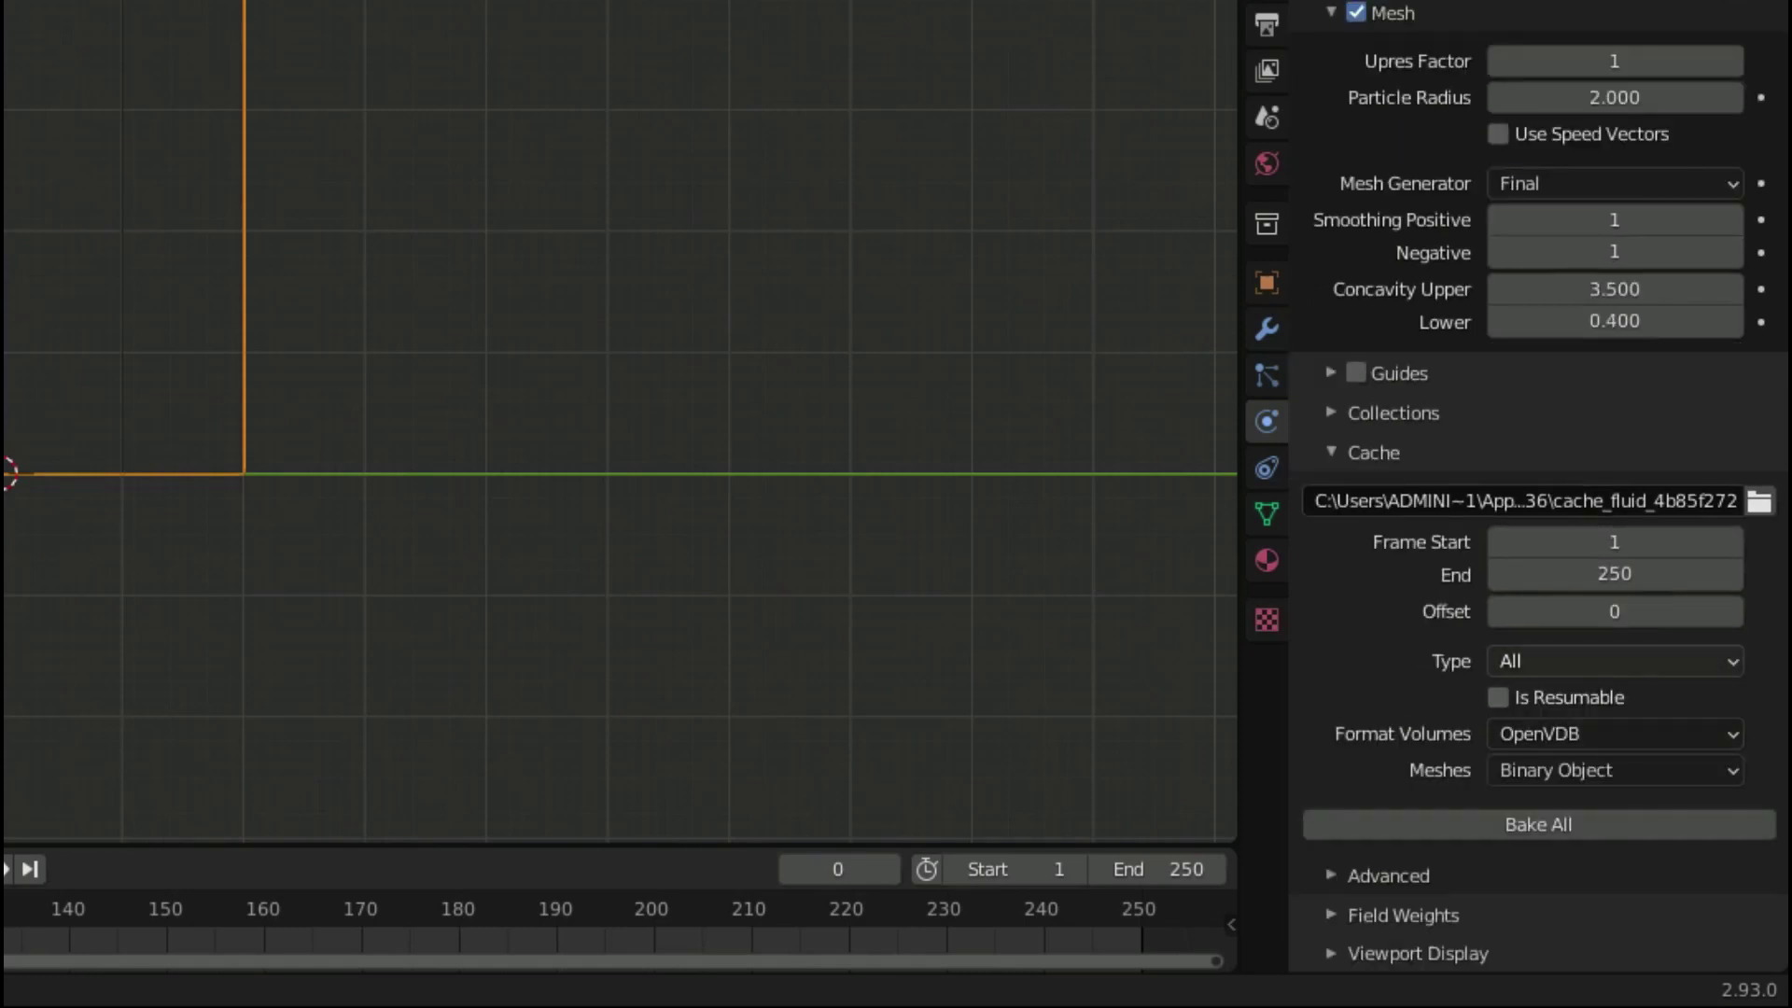
scroll(1614, 661, up, 4)
scroll(1540, 485, up, 3)
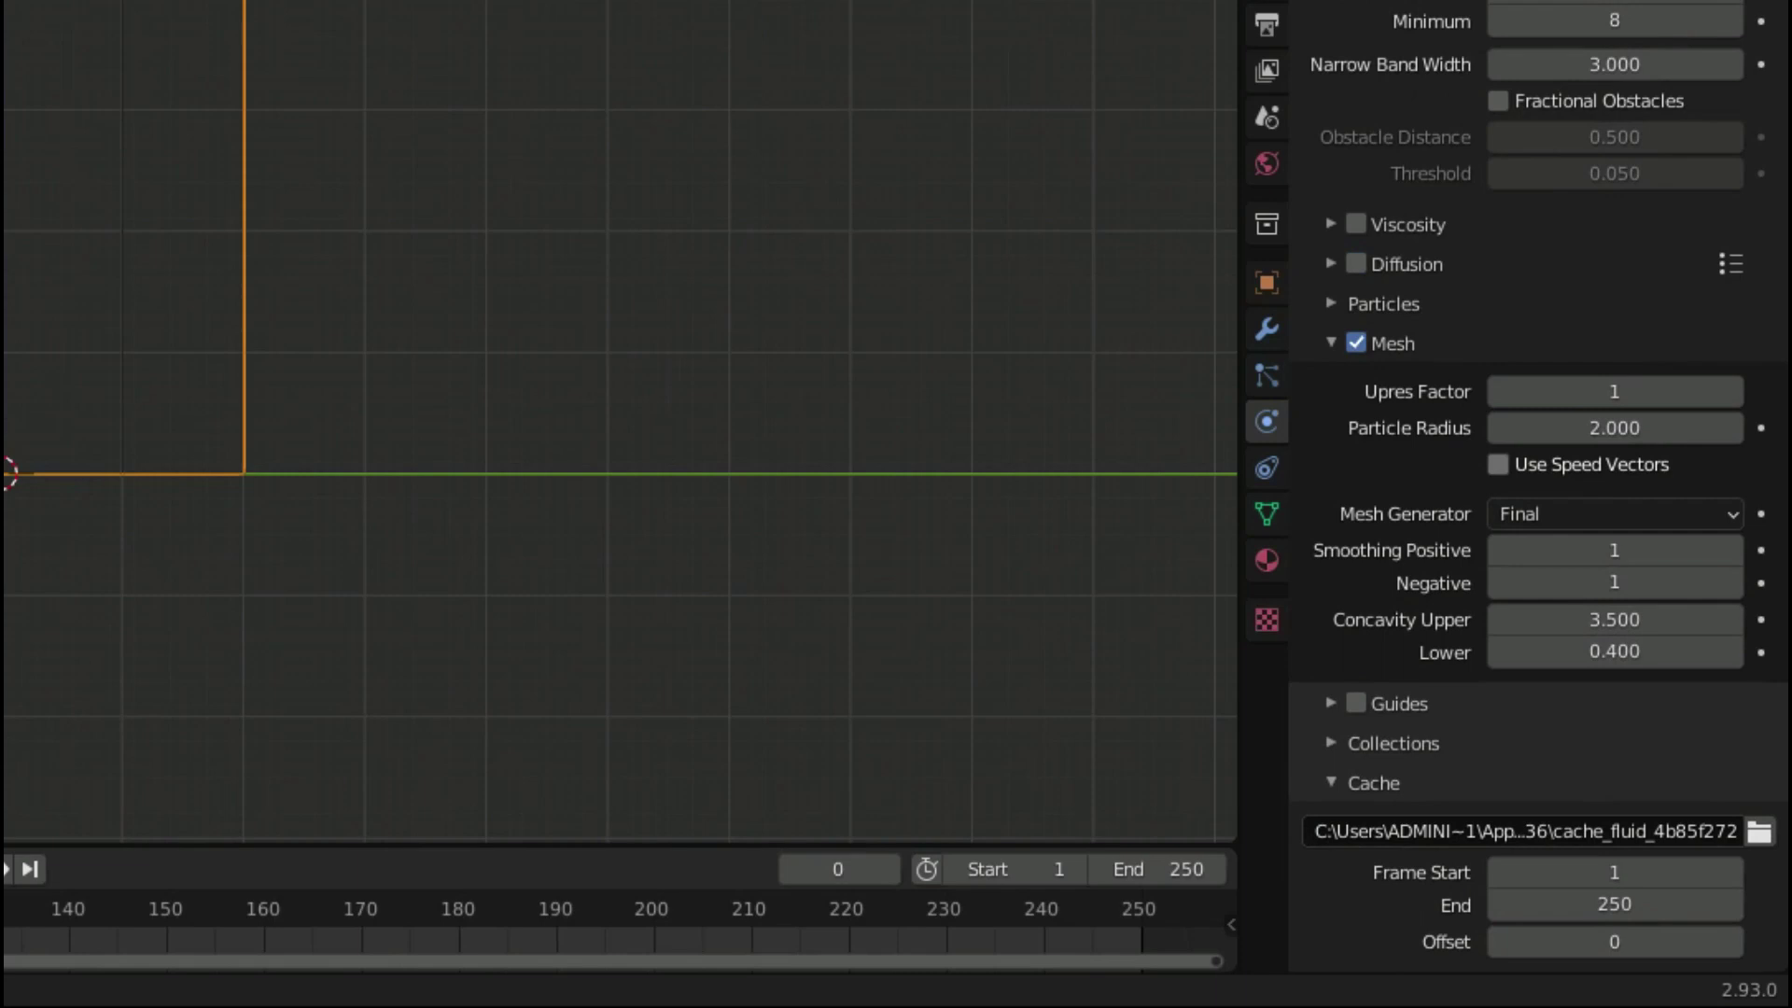
Switch the box domain's Mesh option off and on repeatedly, leaving it enabled.
click(1356, 342)
click(1356, 343)
click(1355, 343)
click(1356, 343)
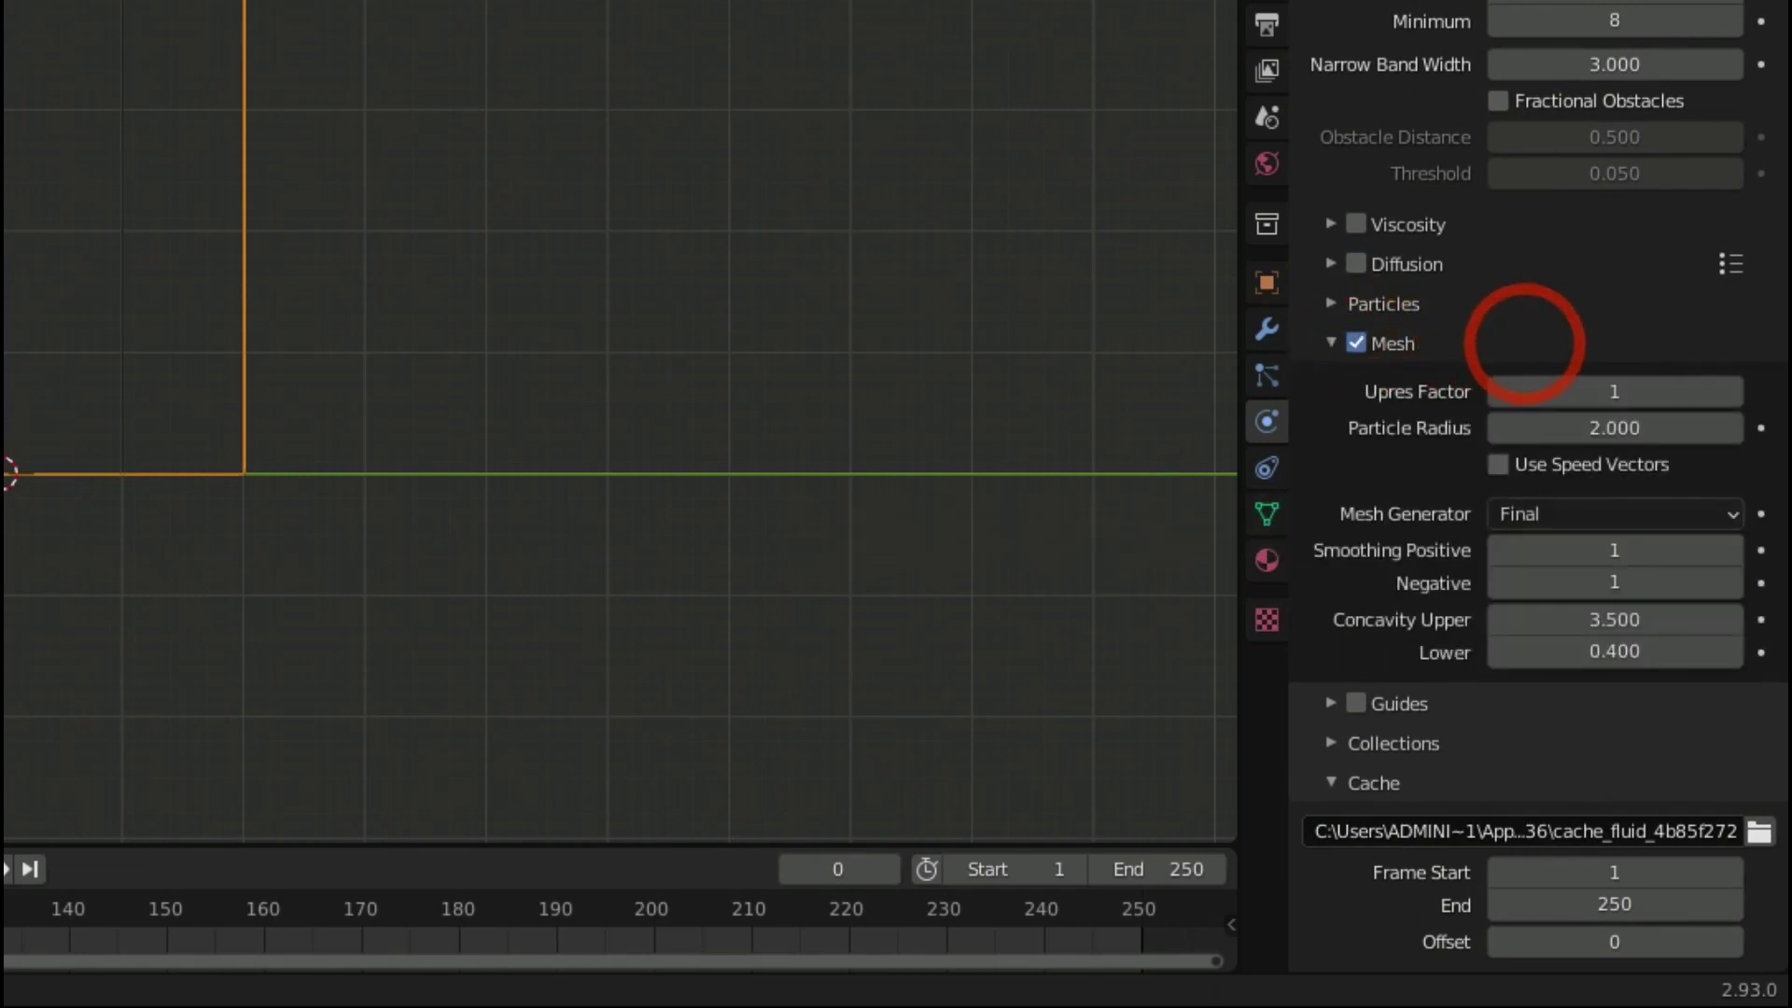
Raise the domain mesh's Upres Factor to 3 and return it to 1.
scroll(1587, 351, down, 5)
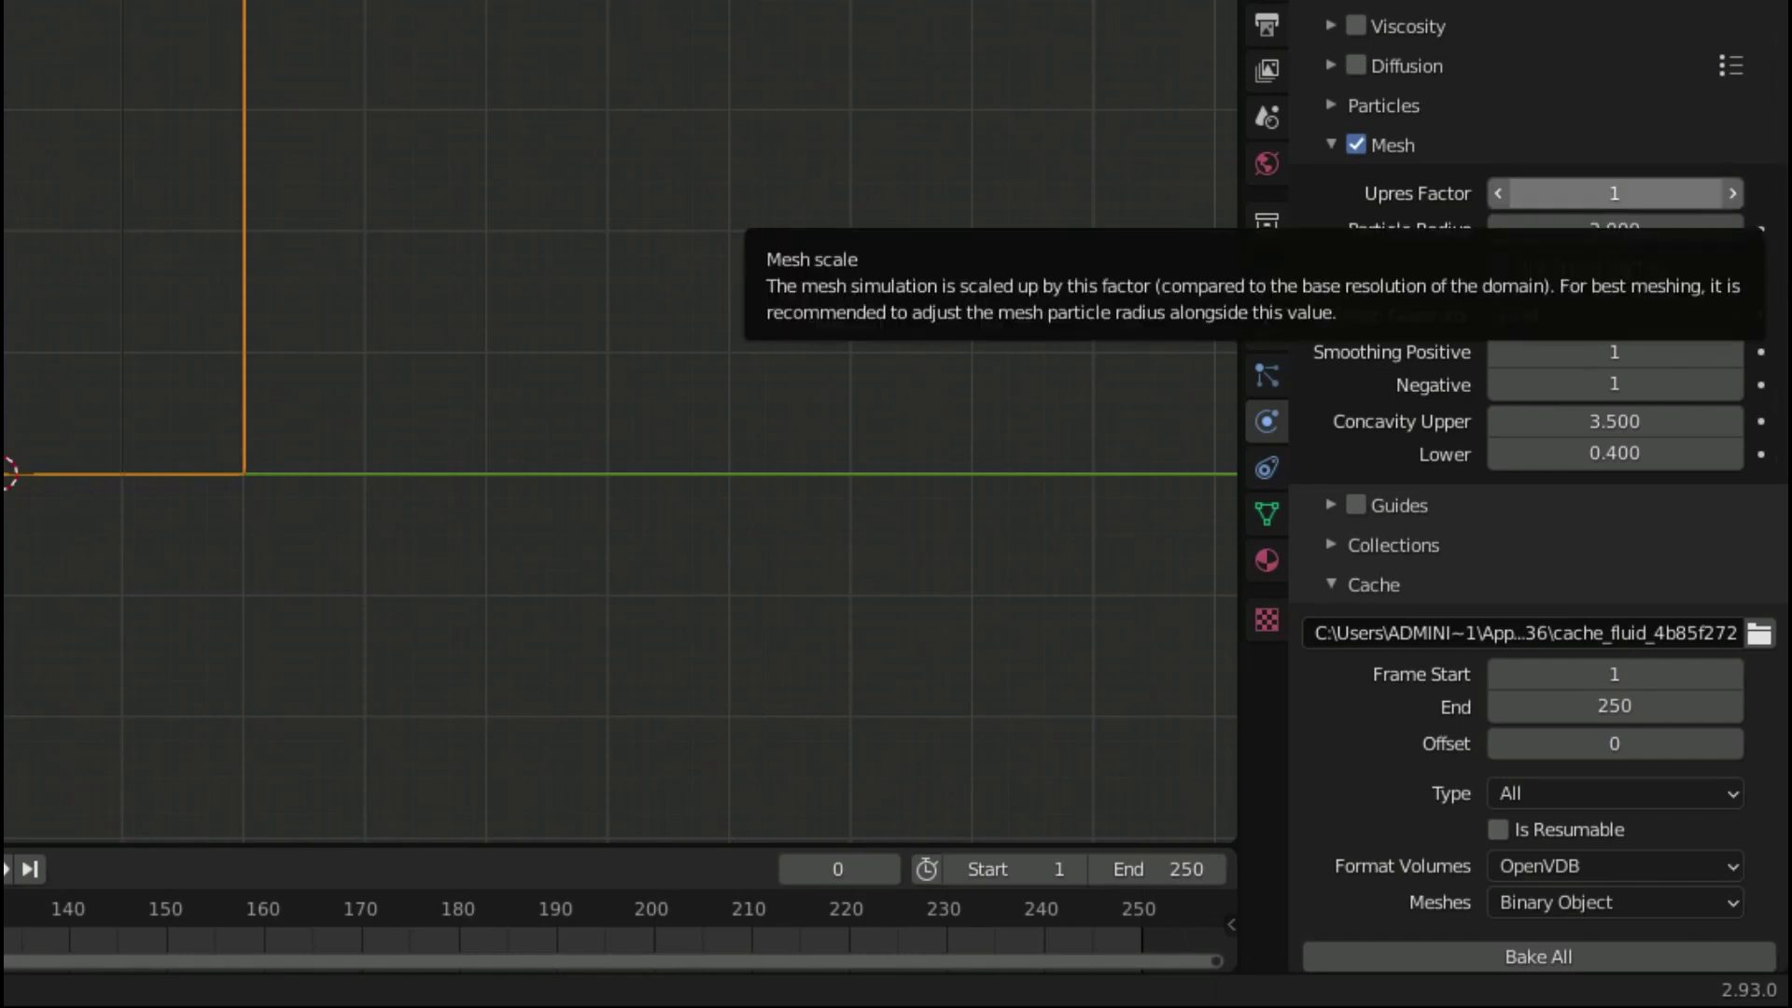
click(1732, 193)
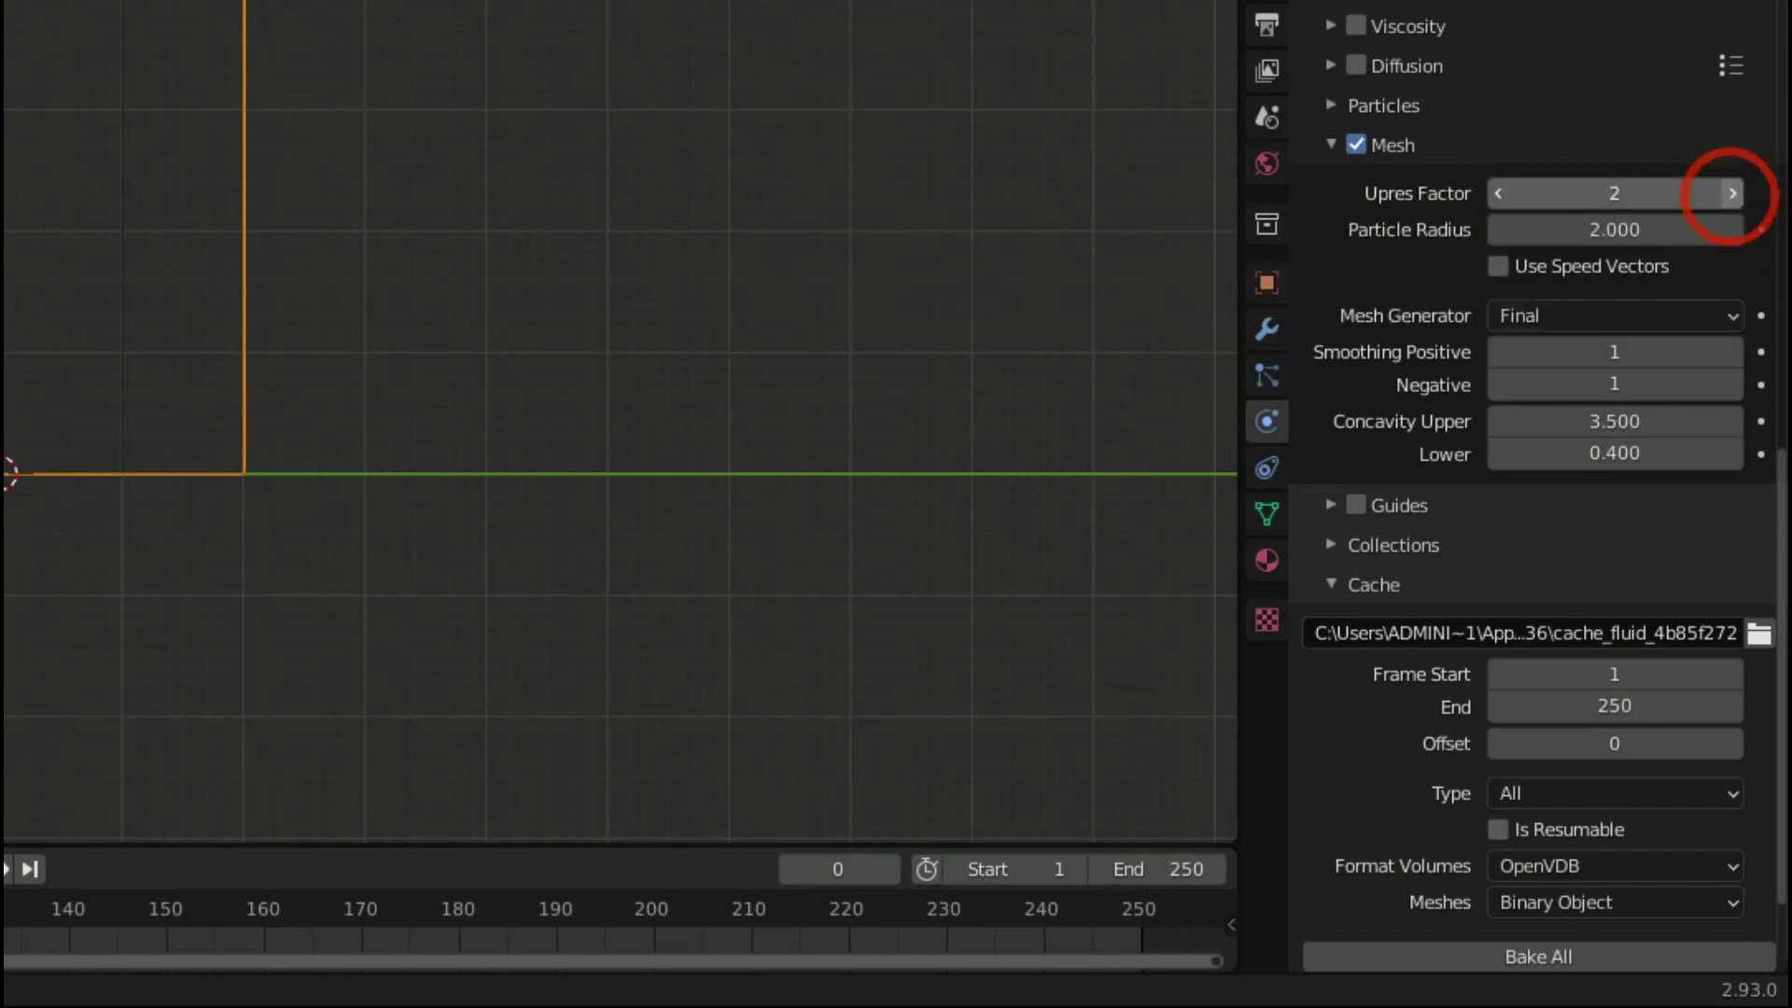
click(1732, 193)
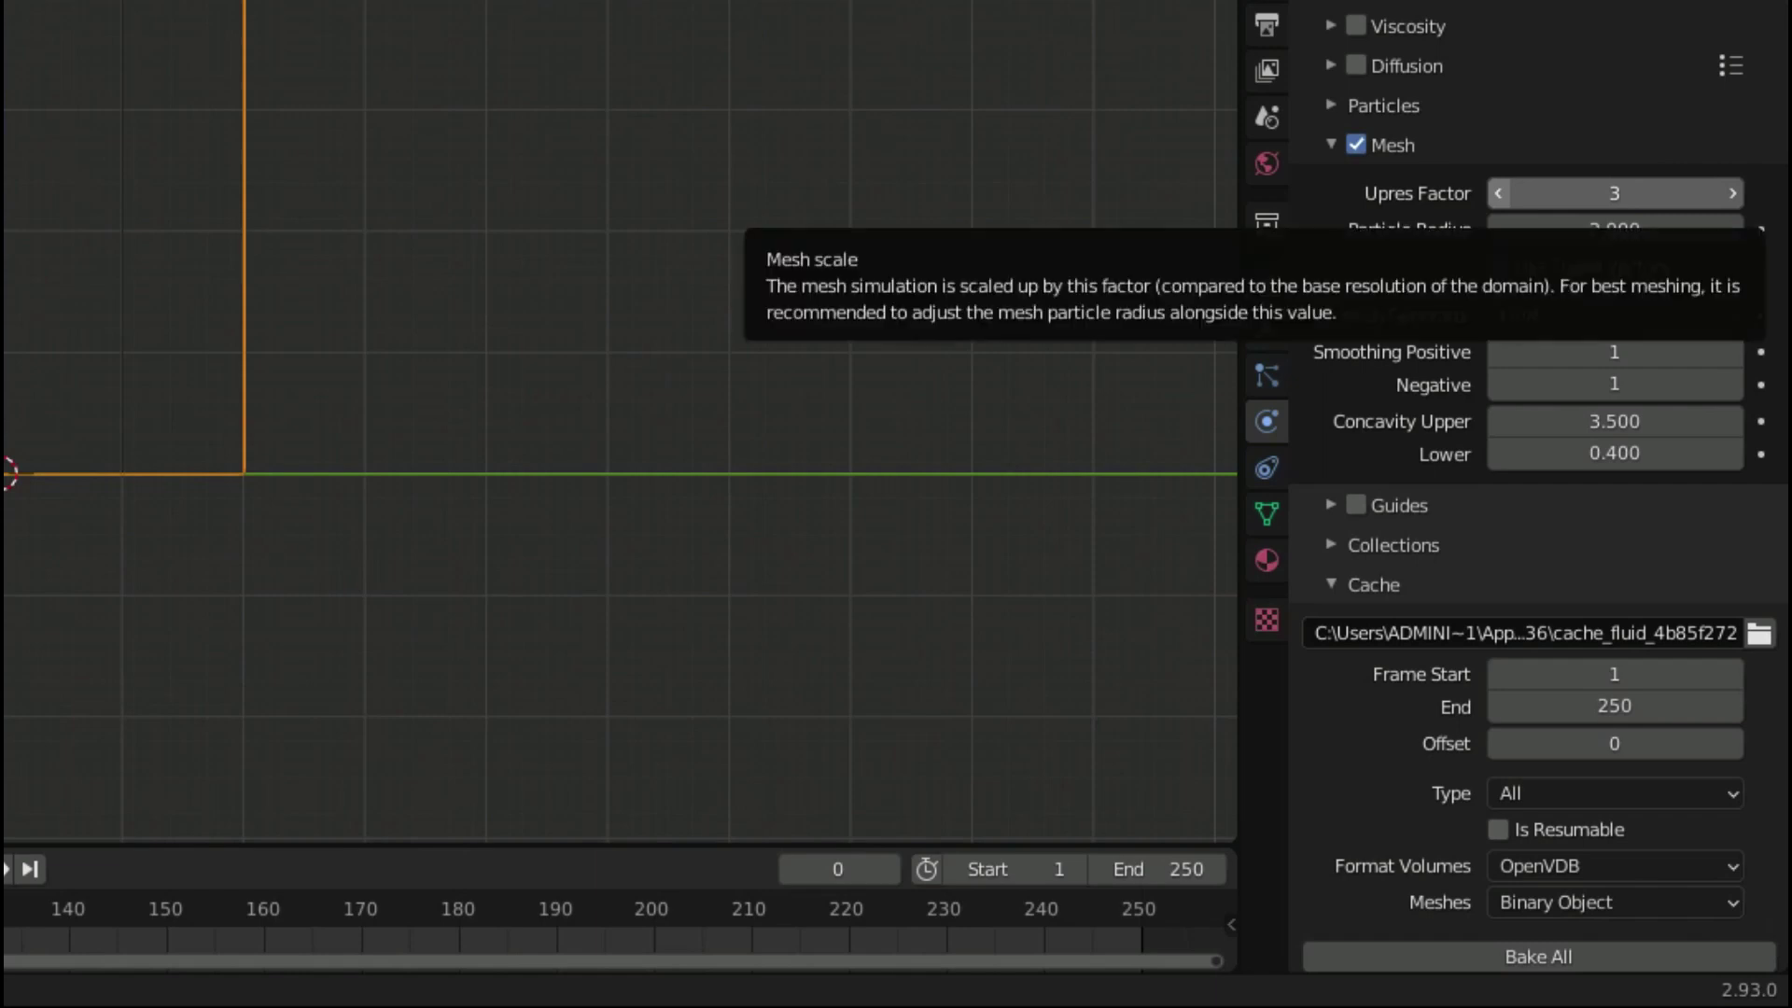
click(1499, 193)
click(1499, 194)
Bake the box domain's entire fluid simulation and play it back, viewing the liquid mesh from several angles.
scroll(1586, 280, down, 3)
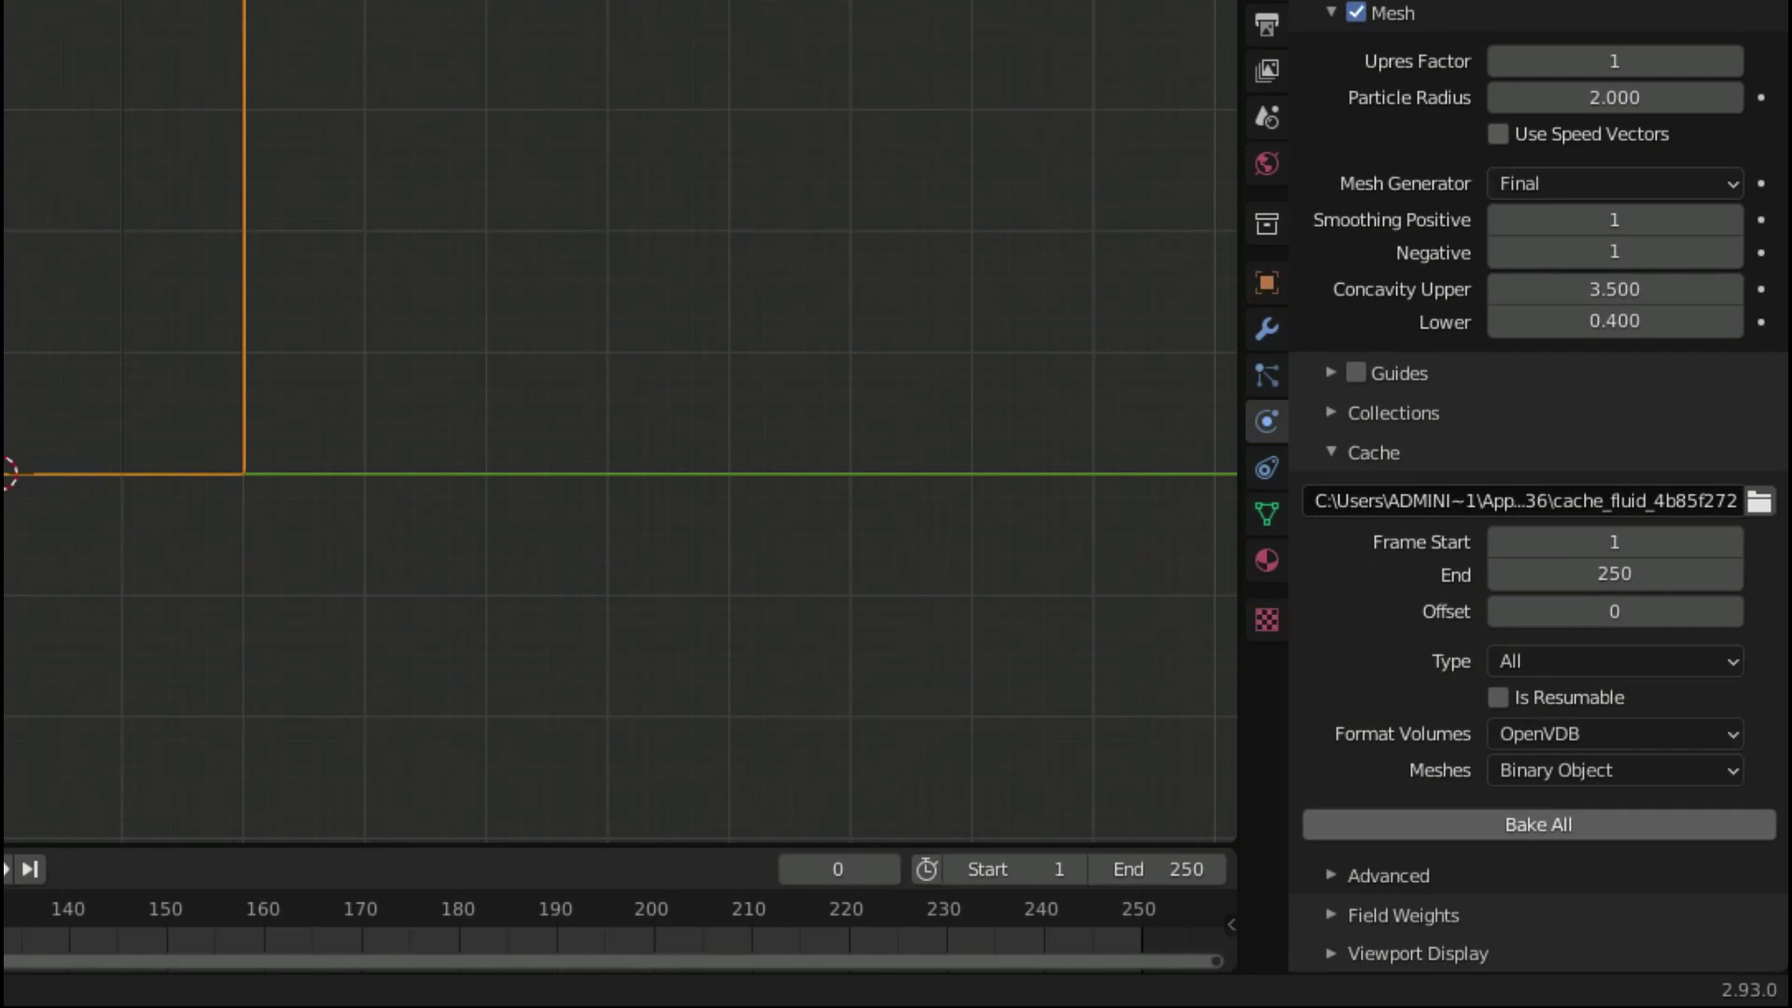
click(1456, 825)
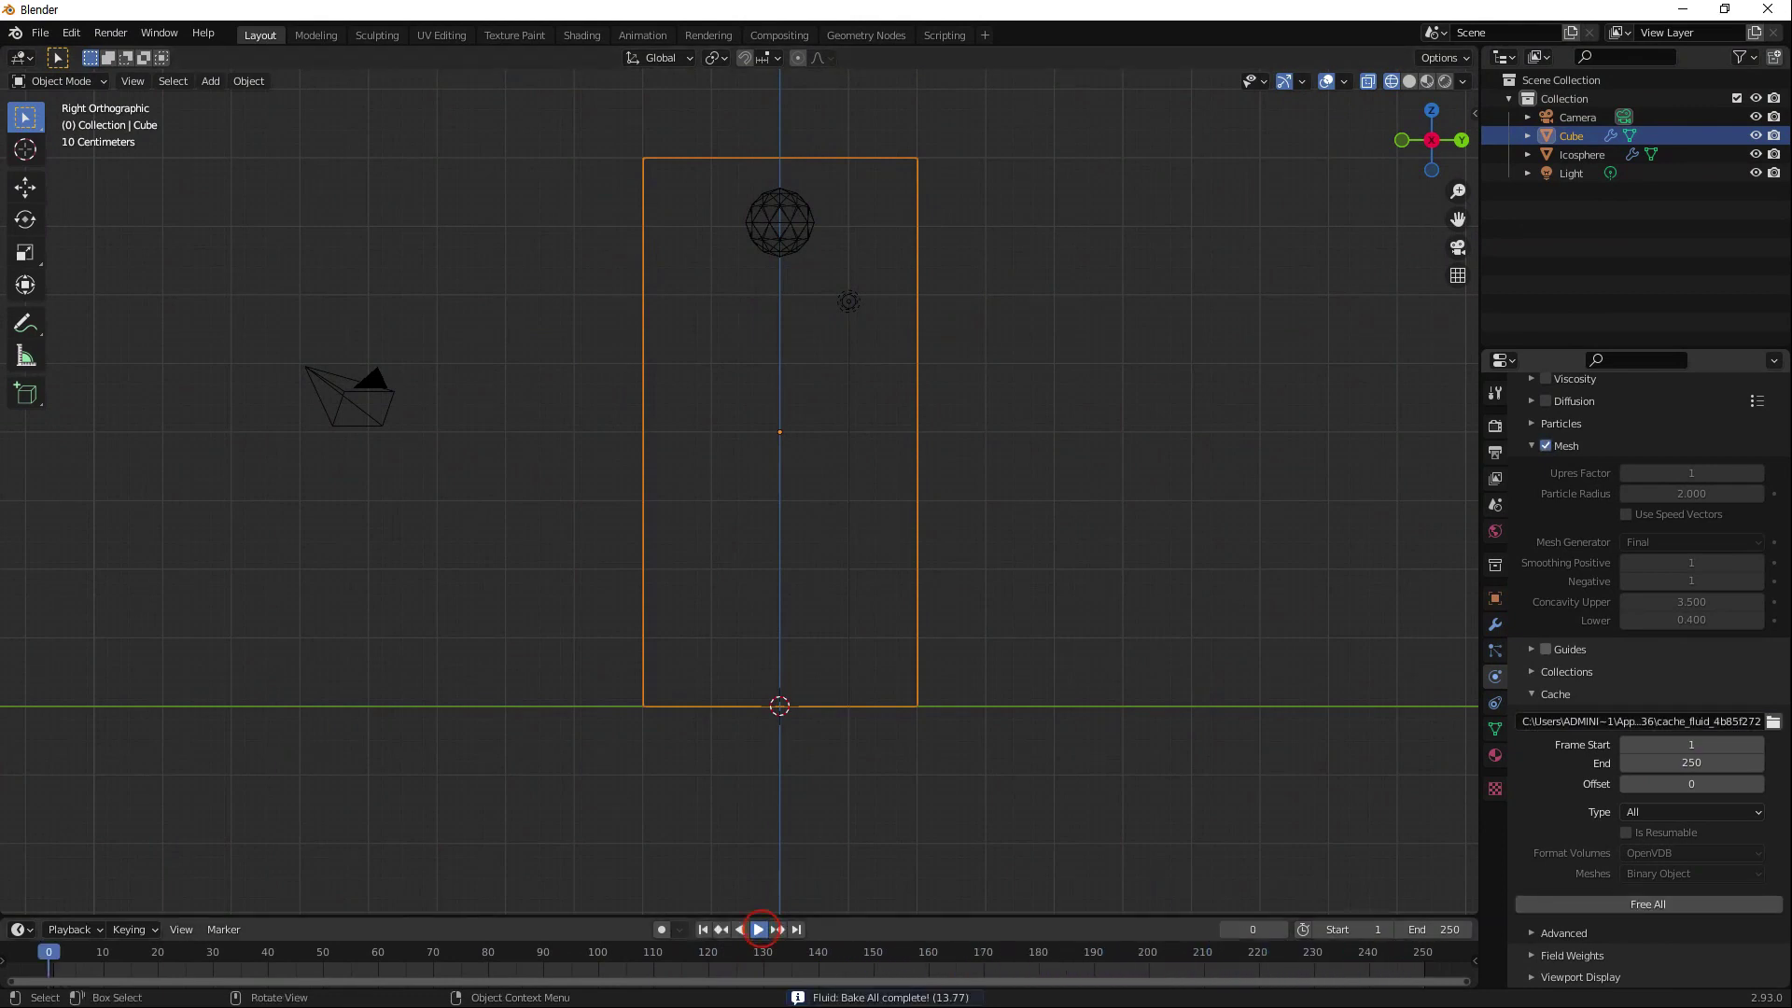
click(759, 928)
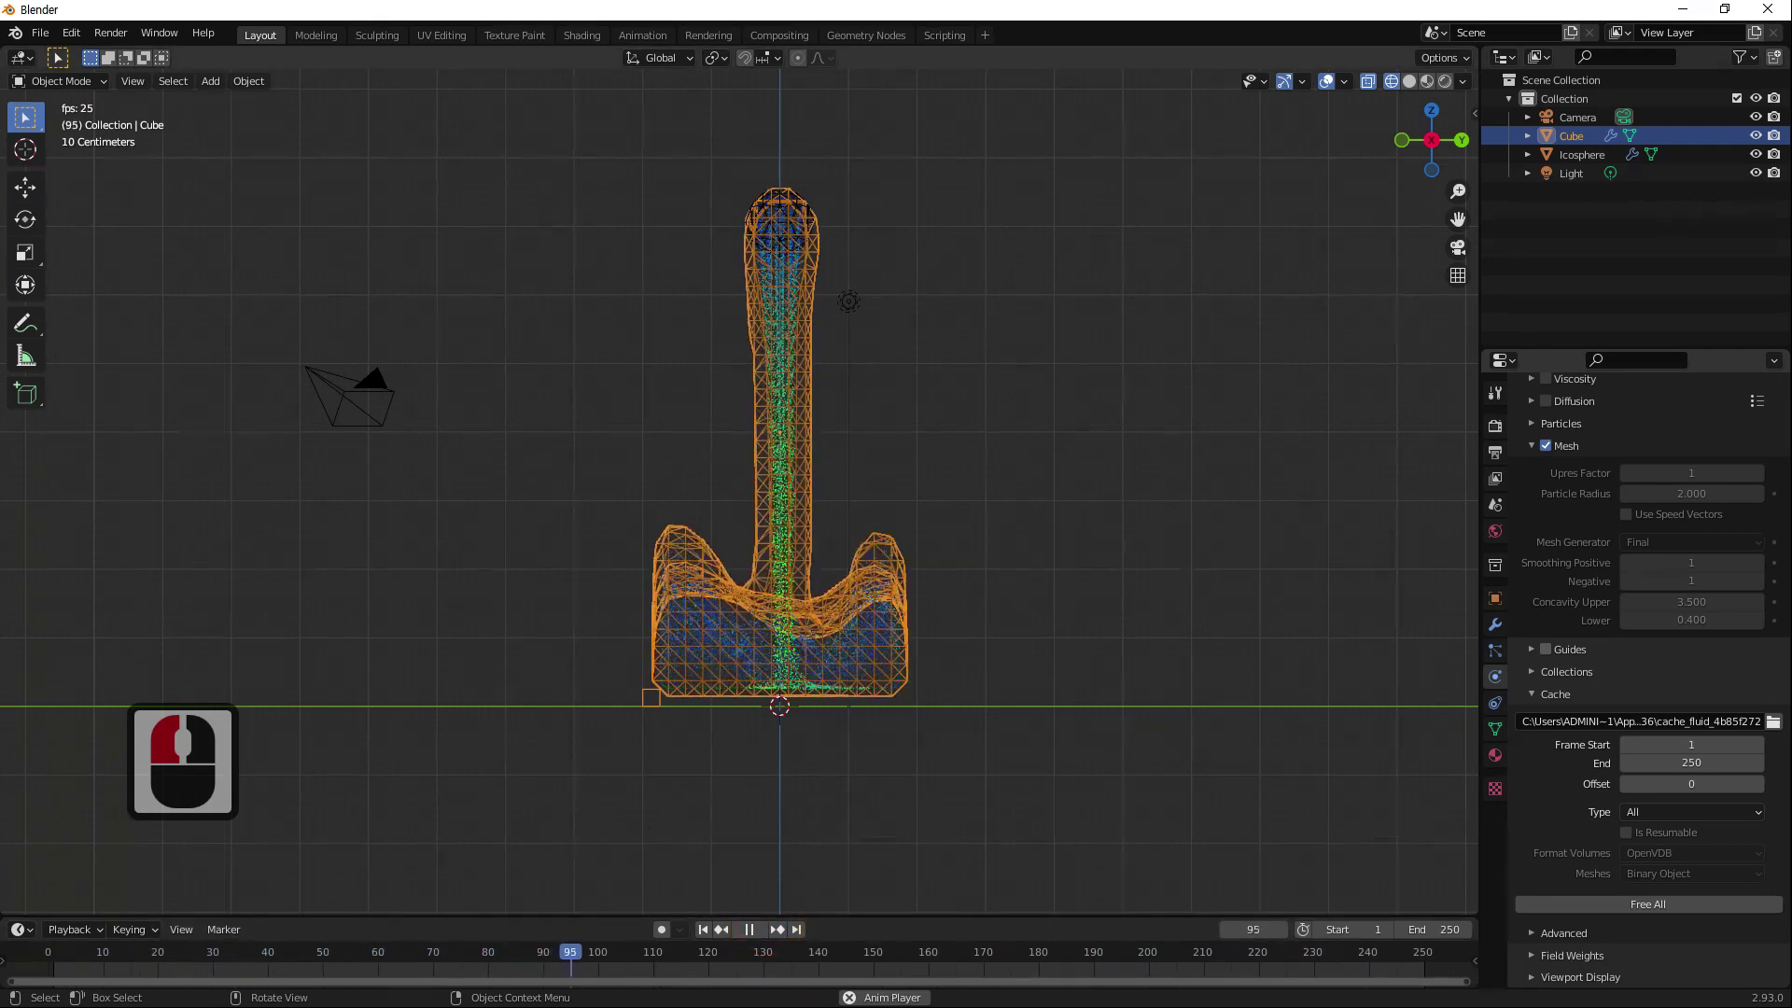
scroll(964, 660, down, 2)
middle_drag(971, 653, 882, 728)
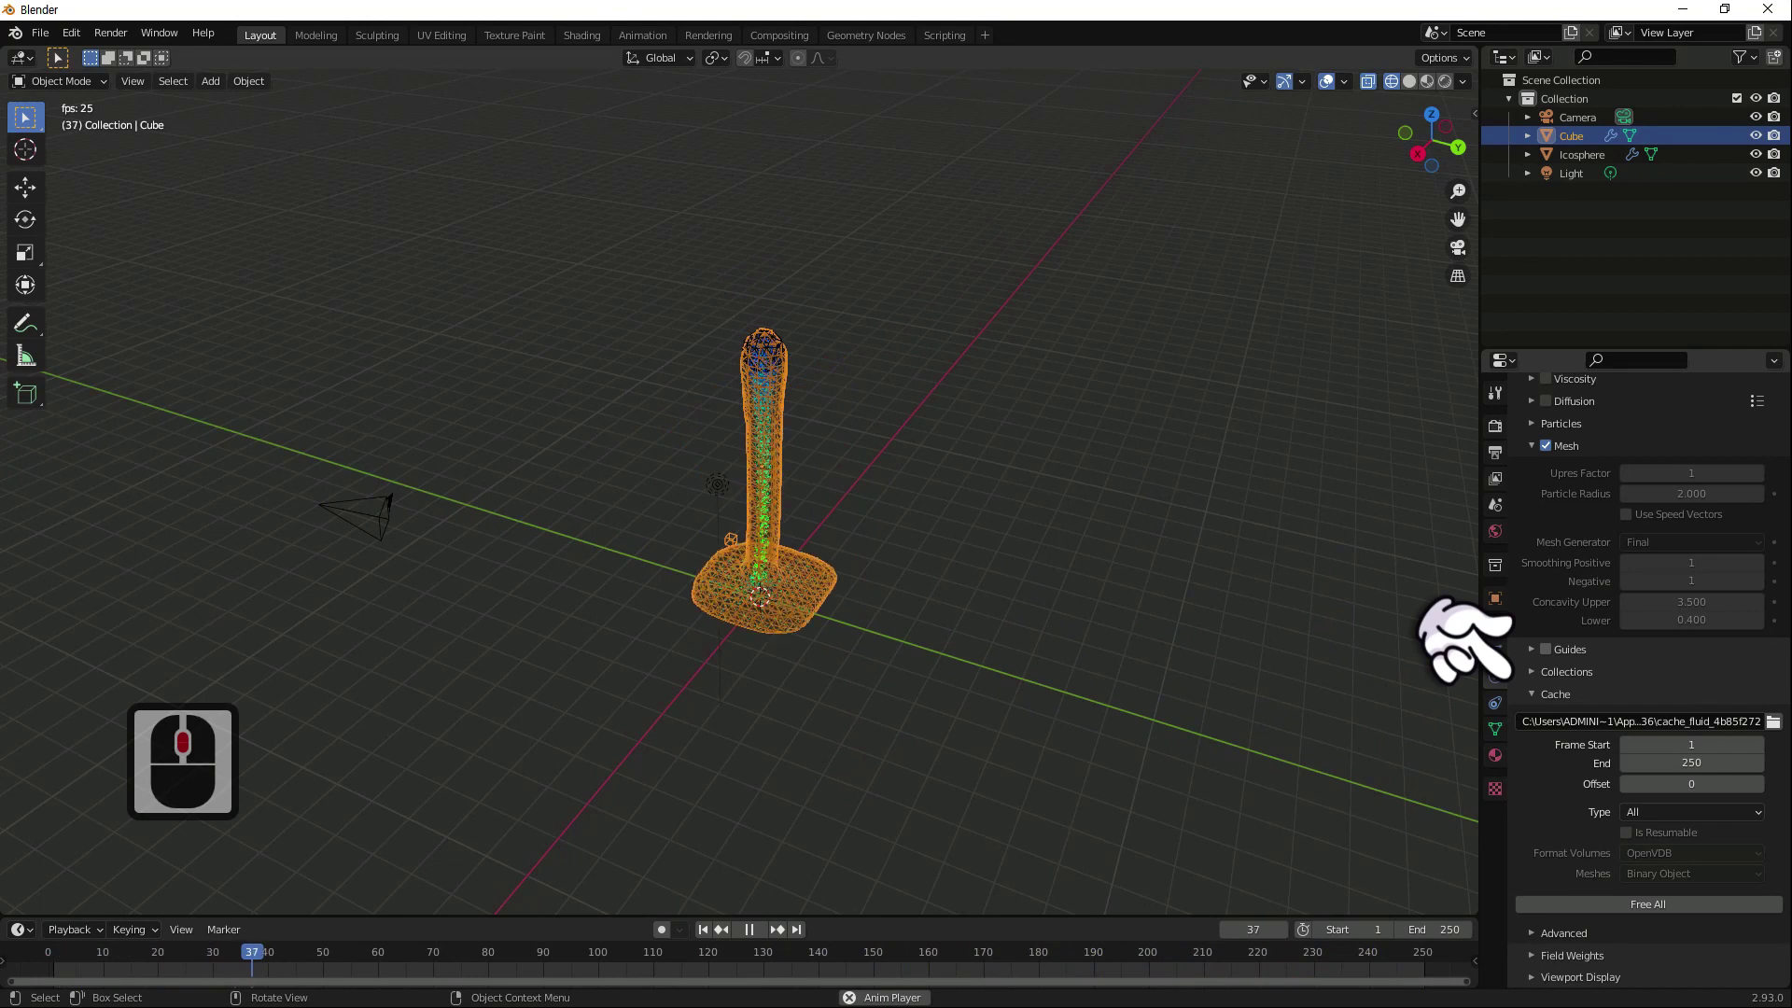
middle_drag(896, 709, 977, 700)
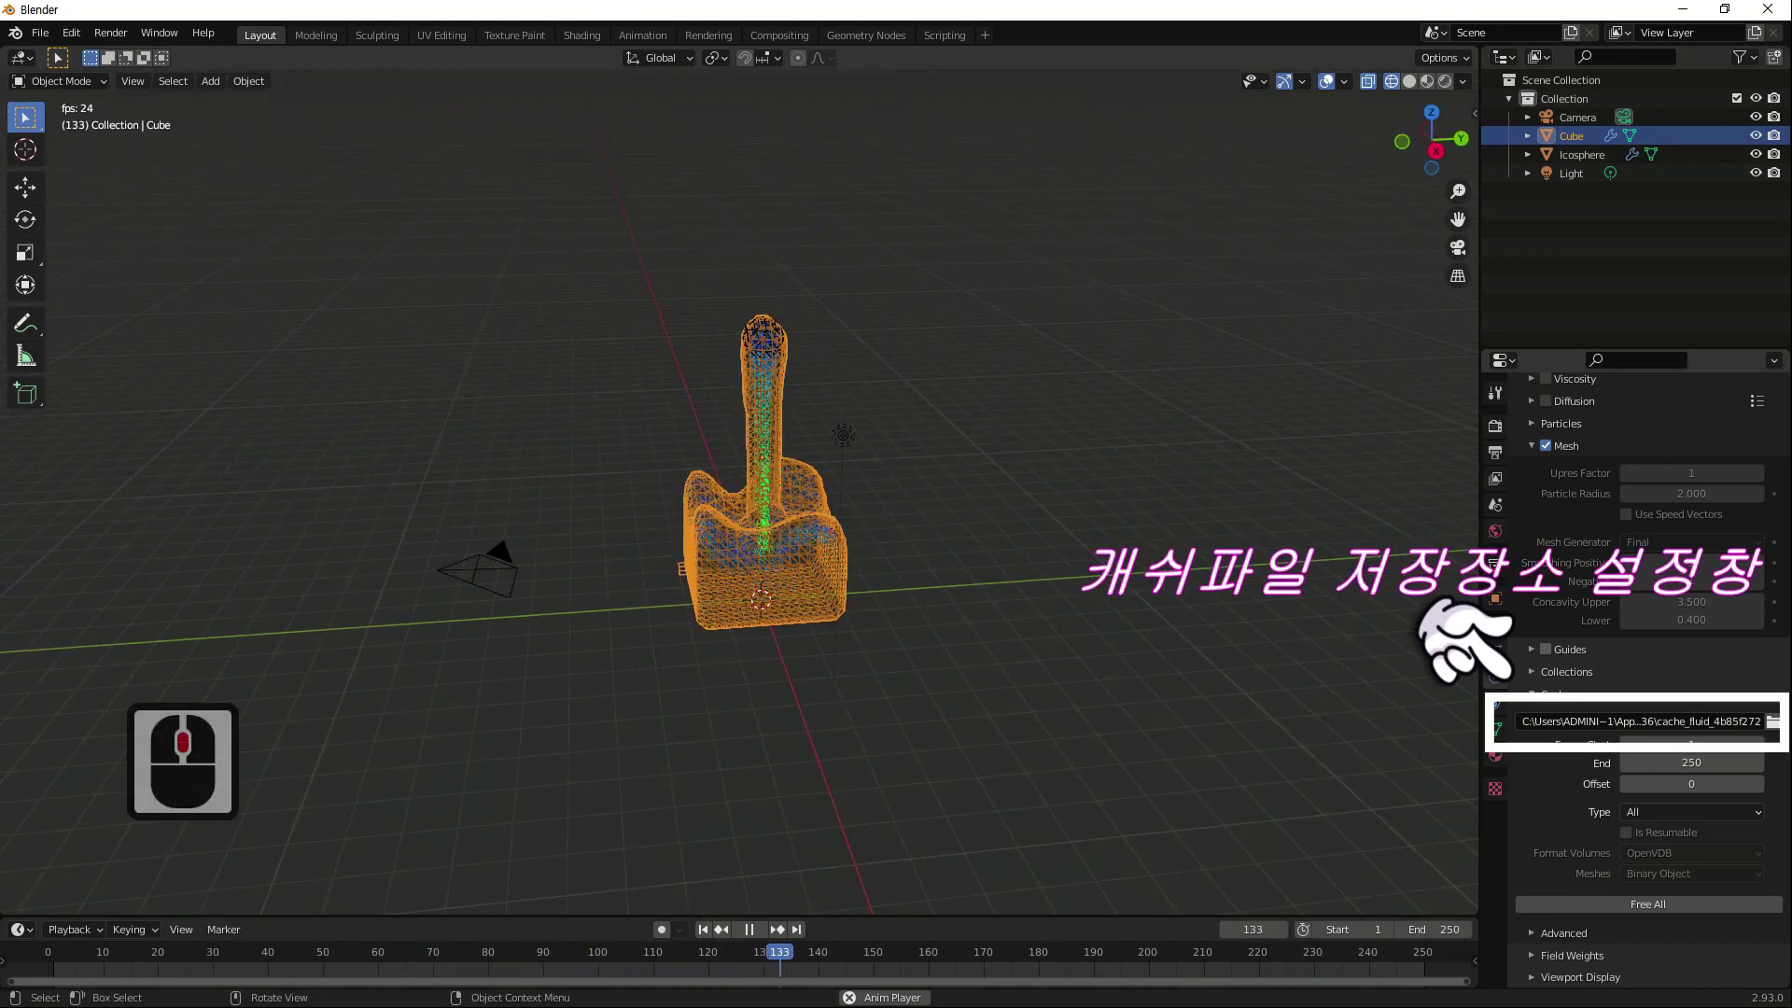
middle_drag(977, 700, 1185, 560)
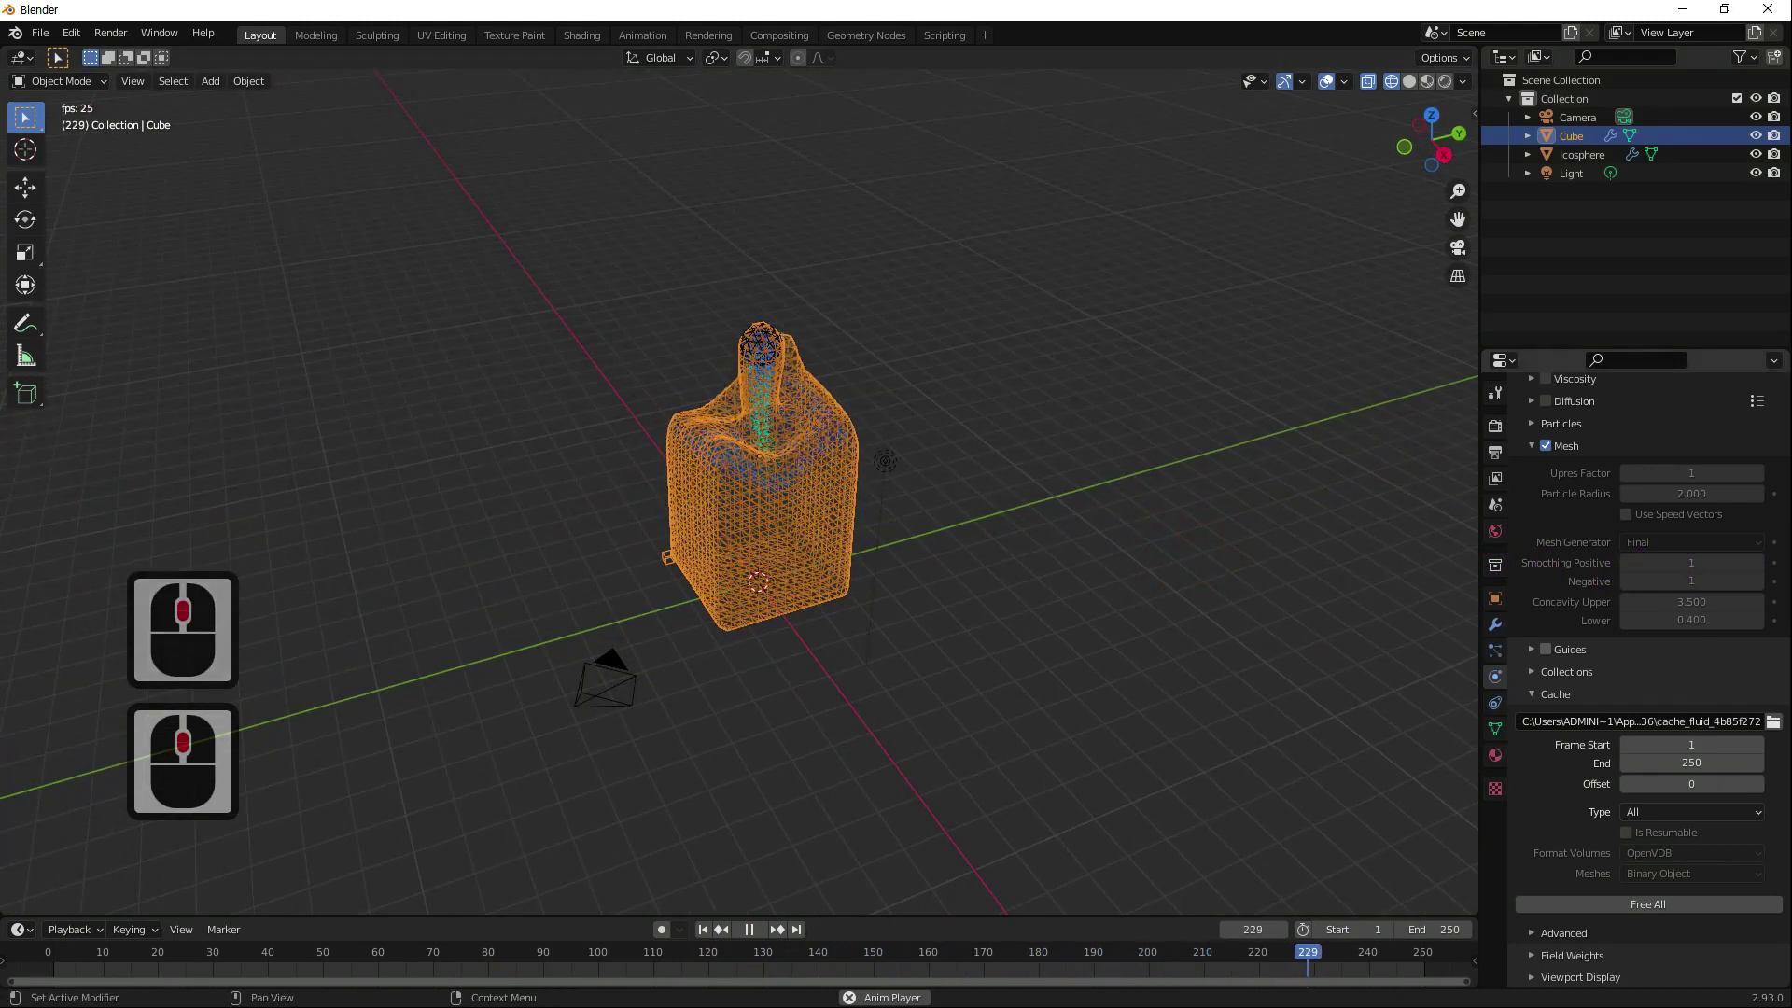
Turn off the Mesh option of the fluid domain.
click(1546, 446)
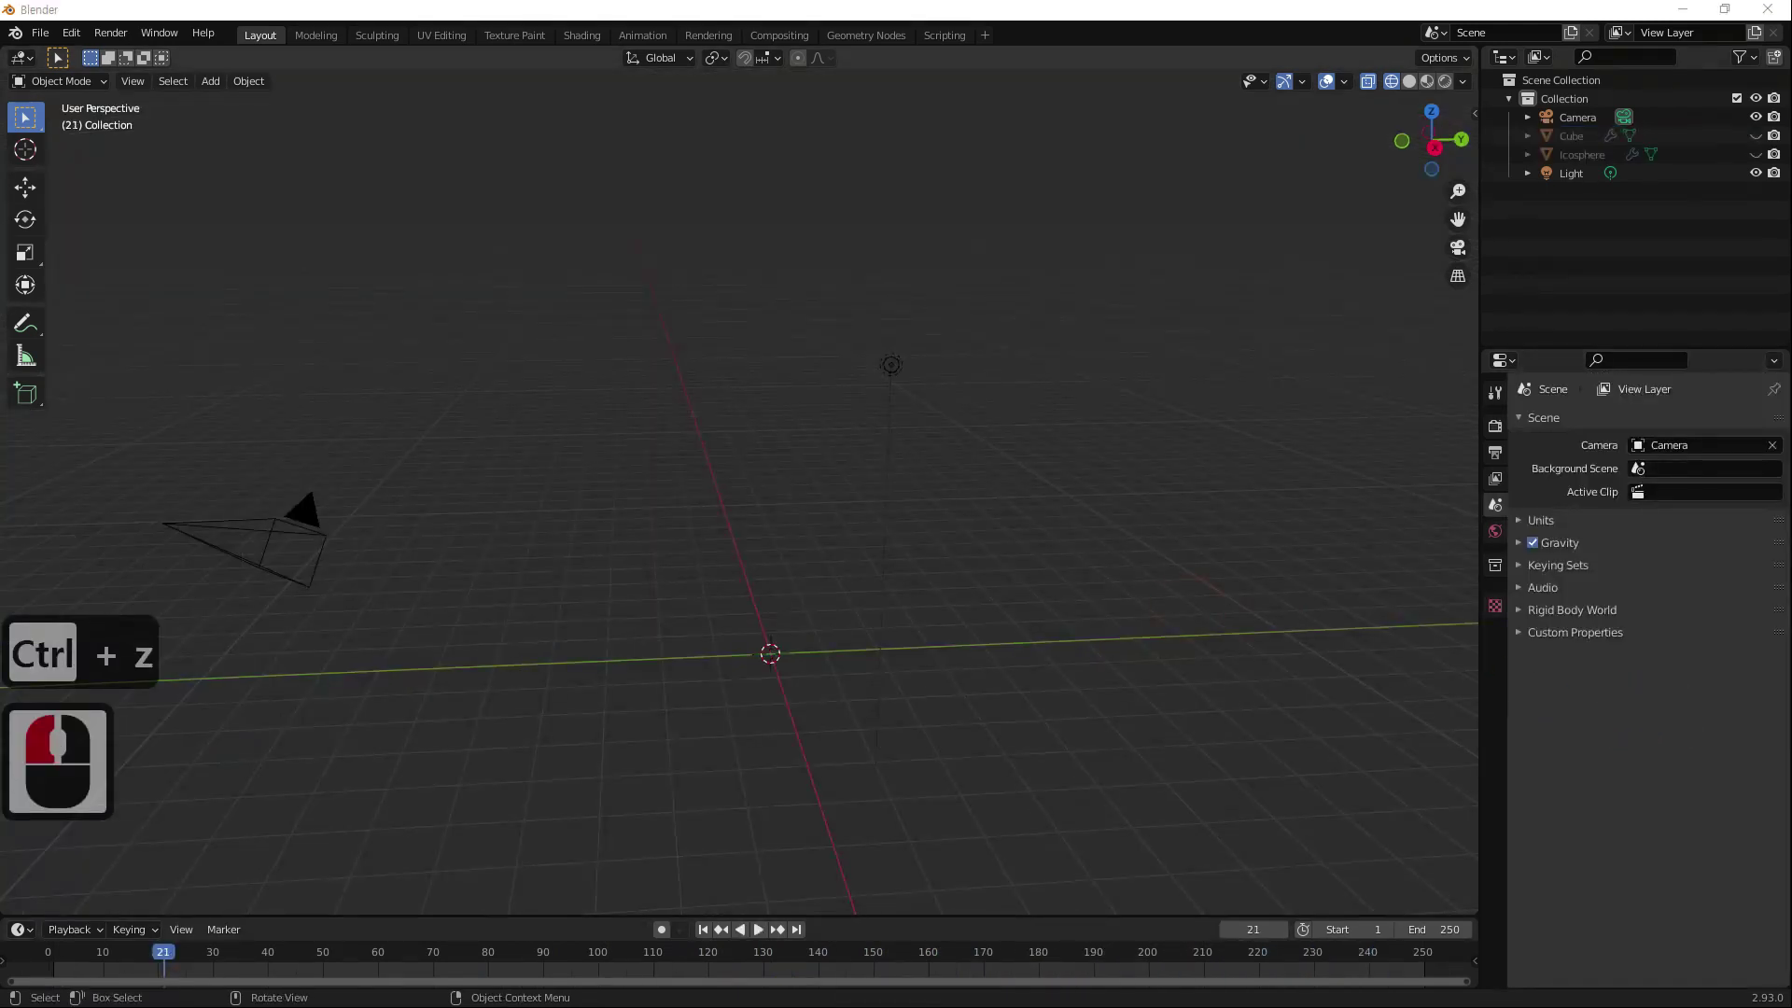
Add a plane at the origin and extrude it upward into a box about as tall as it is wide.
click(211, 81)
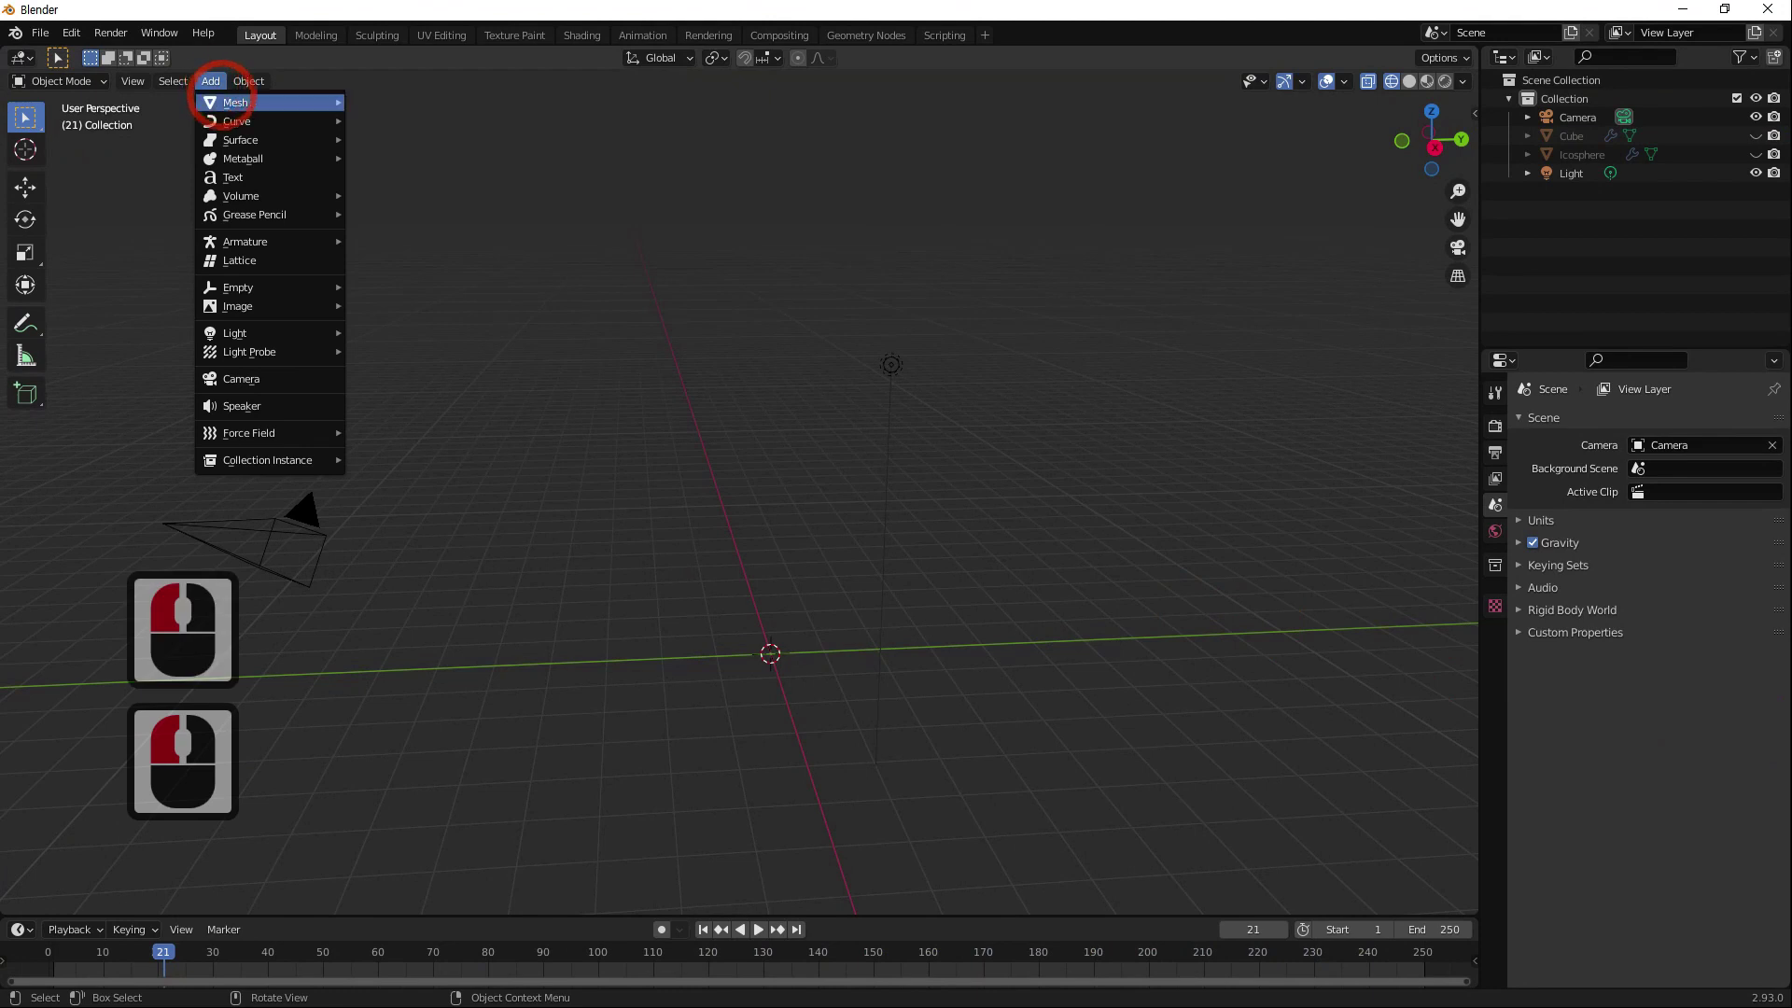
click(297, 97)
click(385, 101)
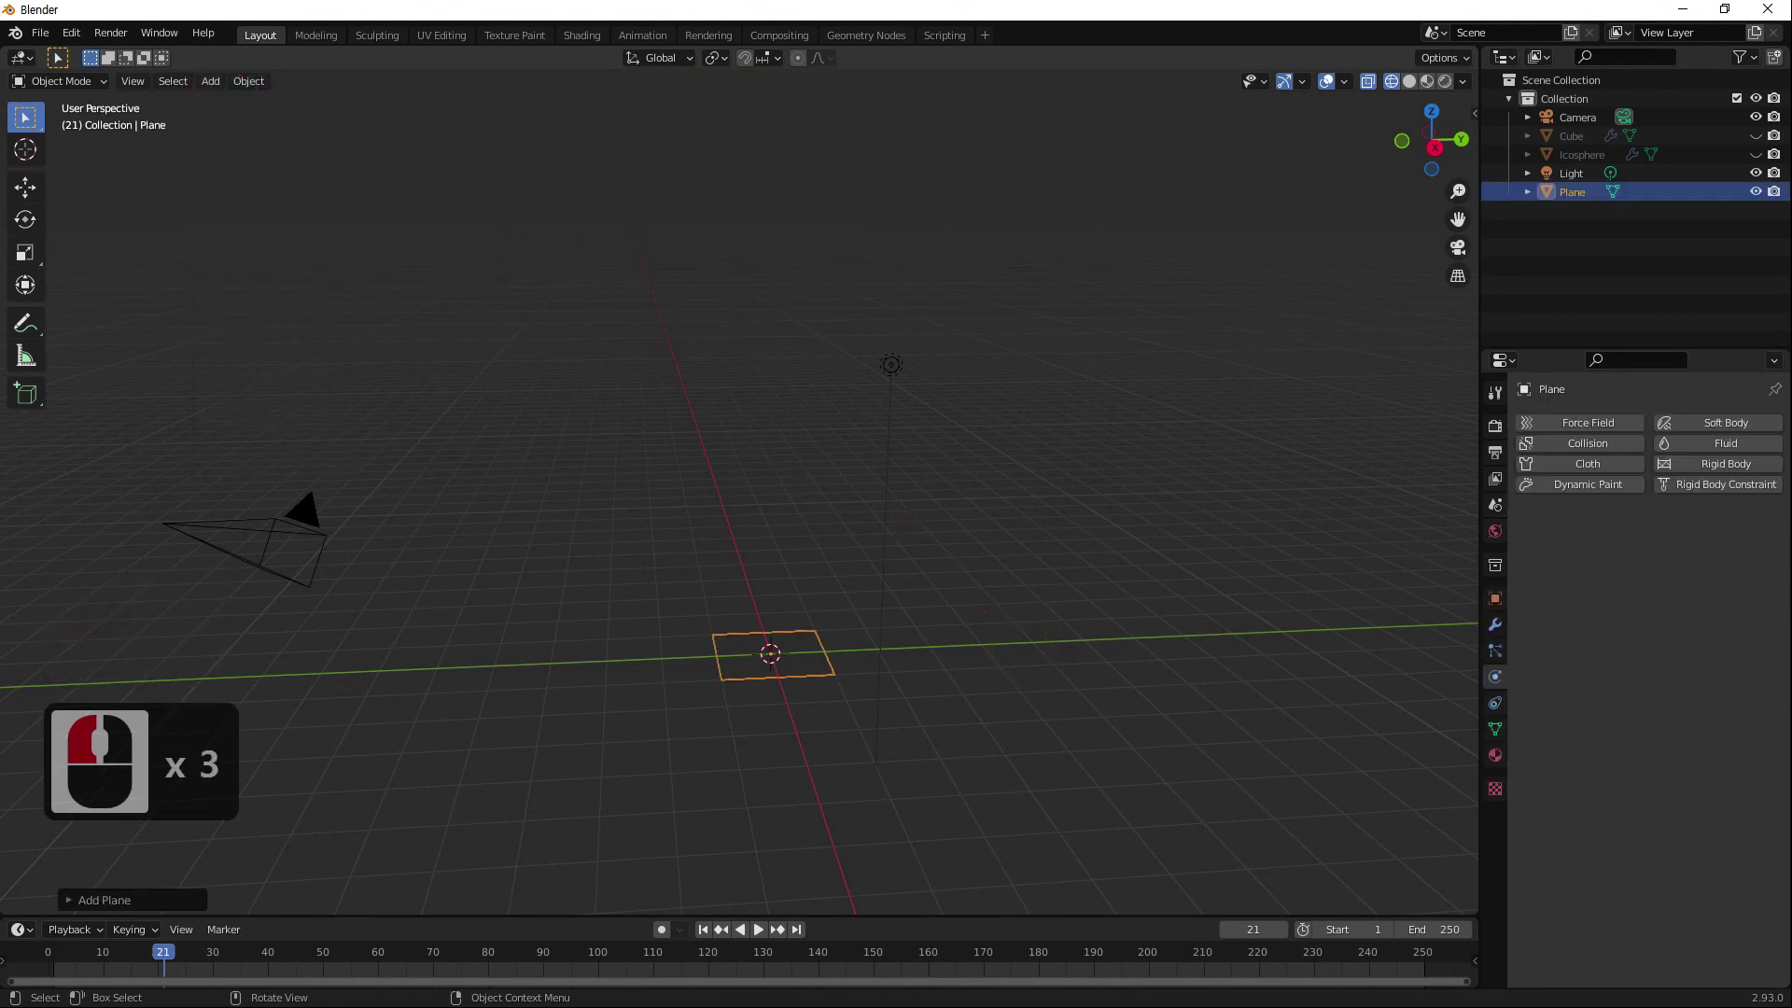
key(Tab)
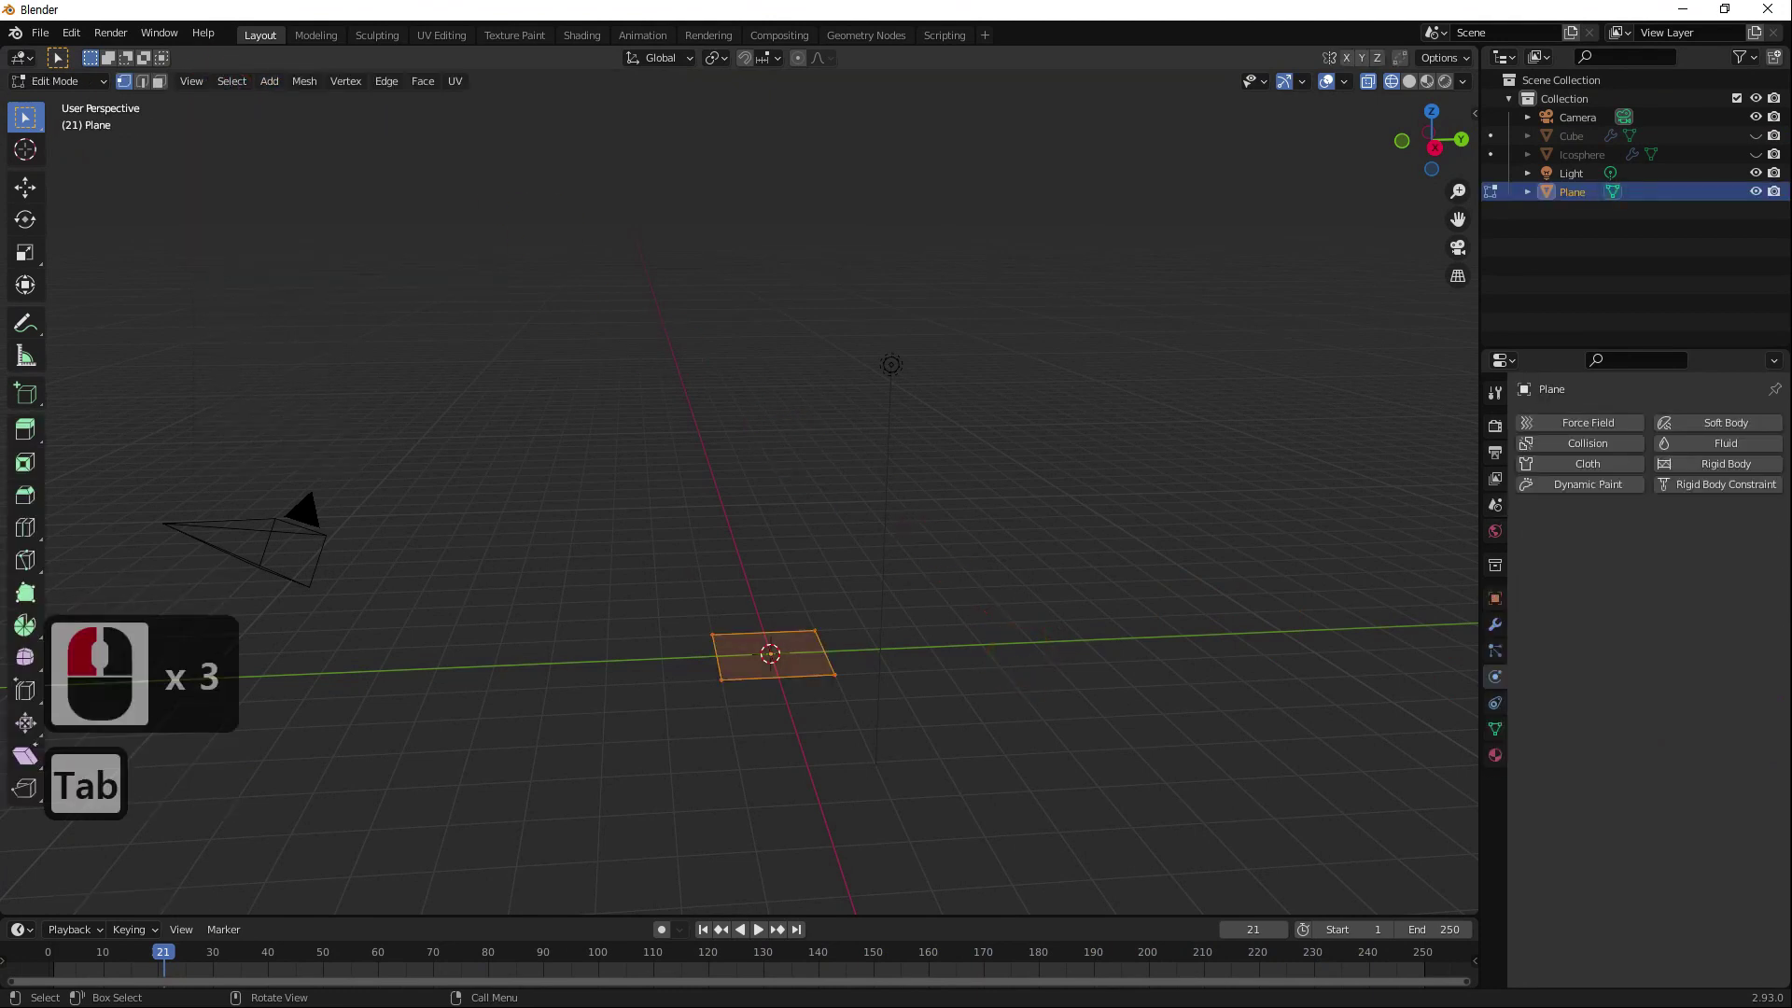
key(3)
key(e)
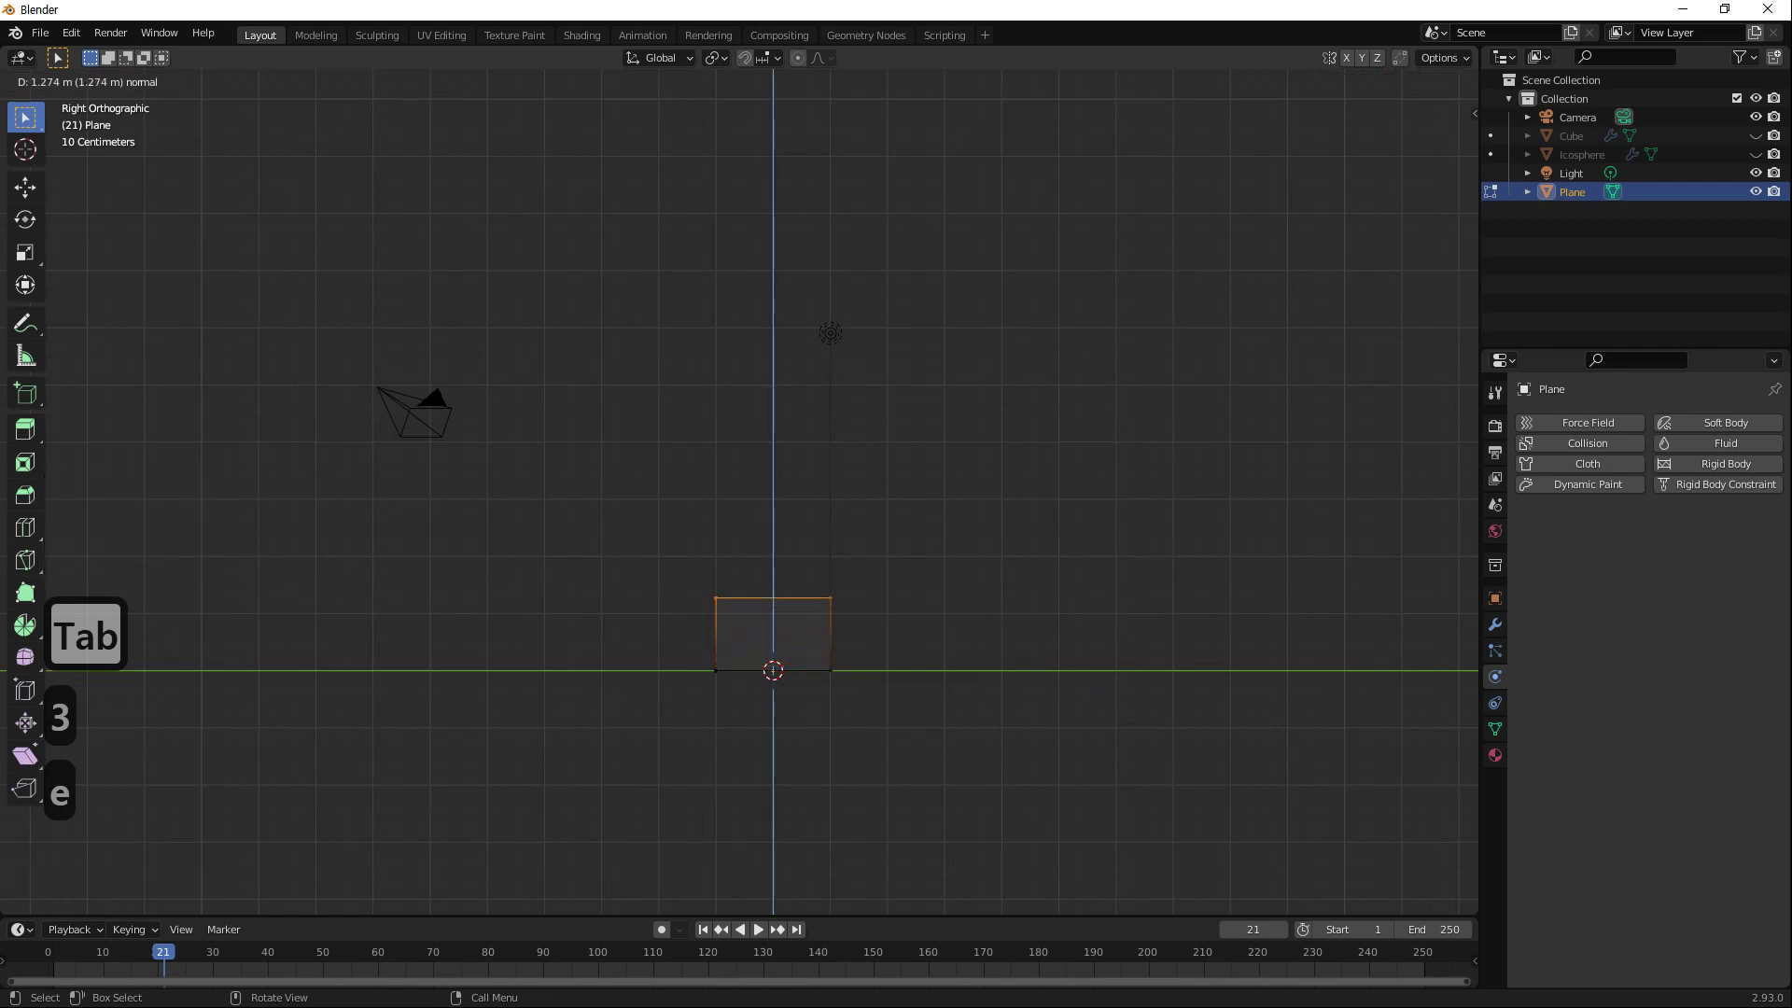
click(1040, 560)
Extrude the box's top face in place and scale it slightly inward to form a rim.
middle_drag(1015, 644, 1026, 680)
key(s)
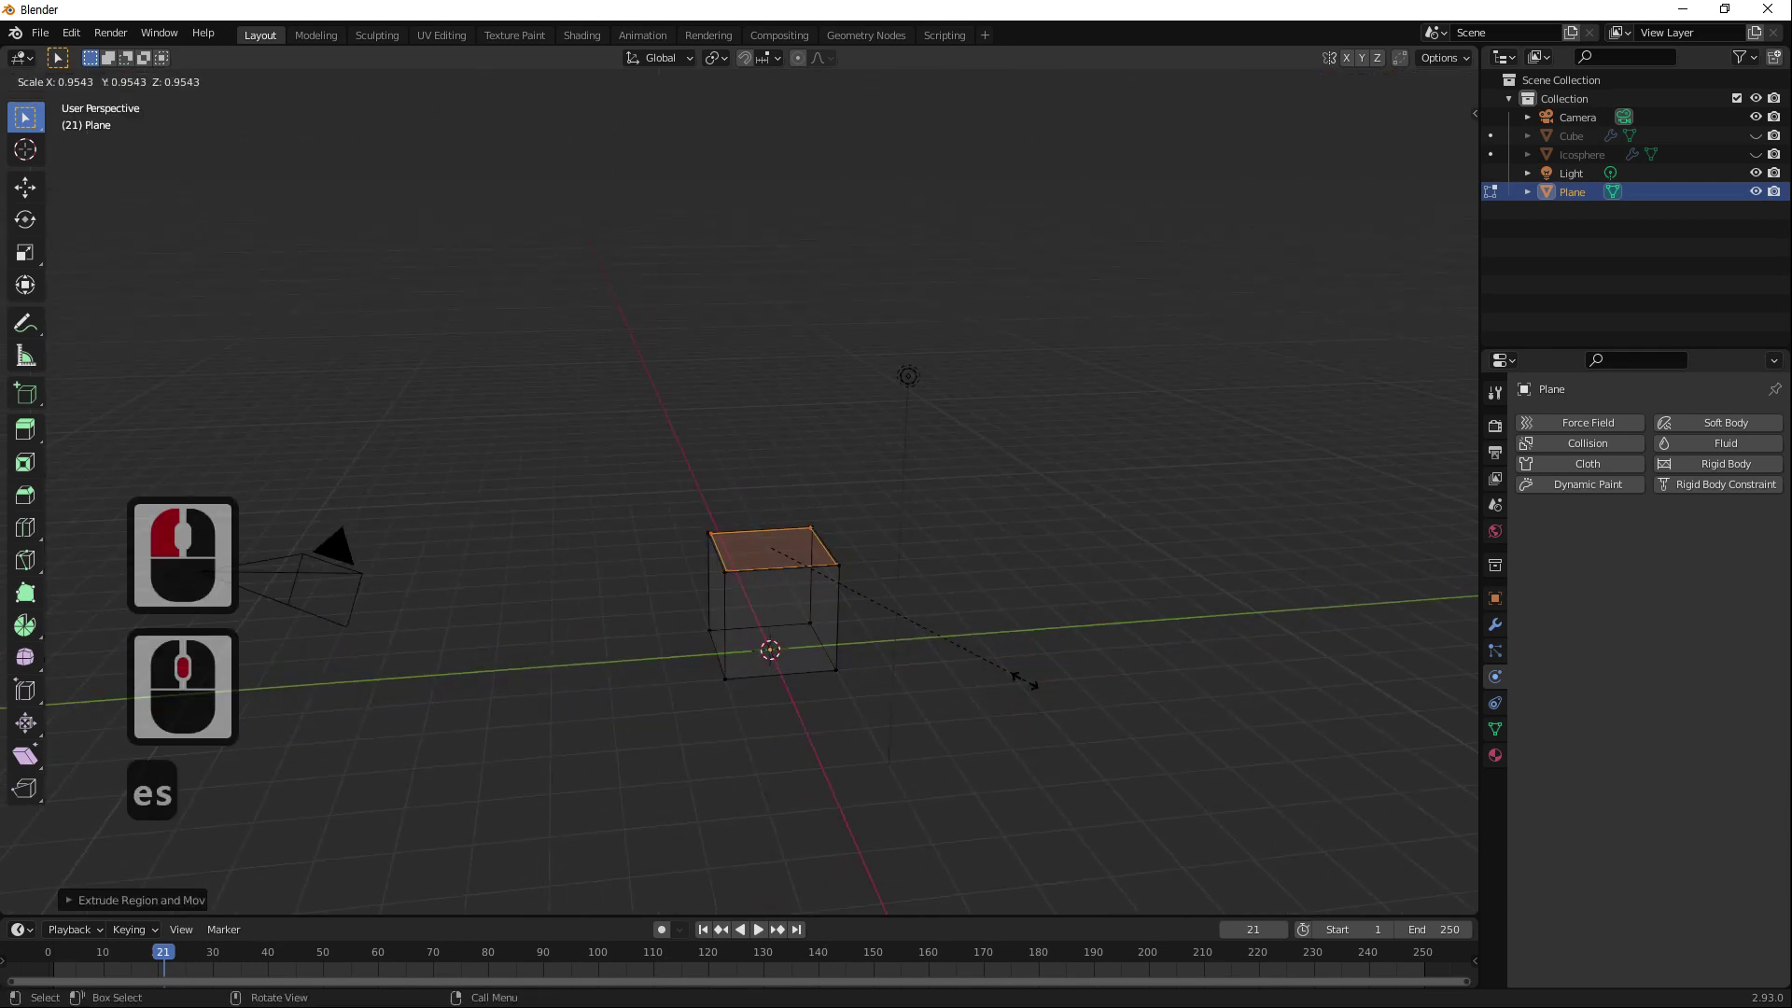
click(992, 667)
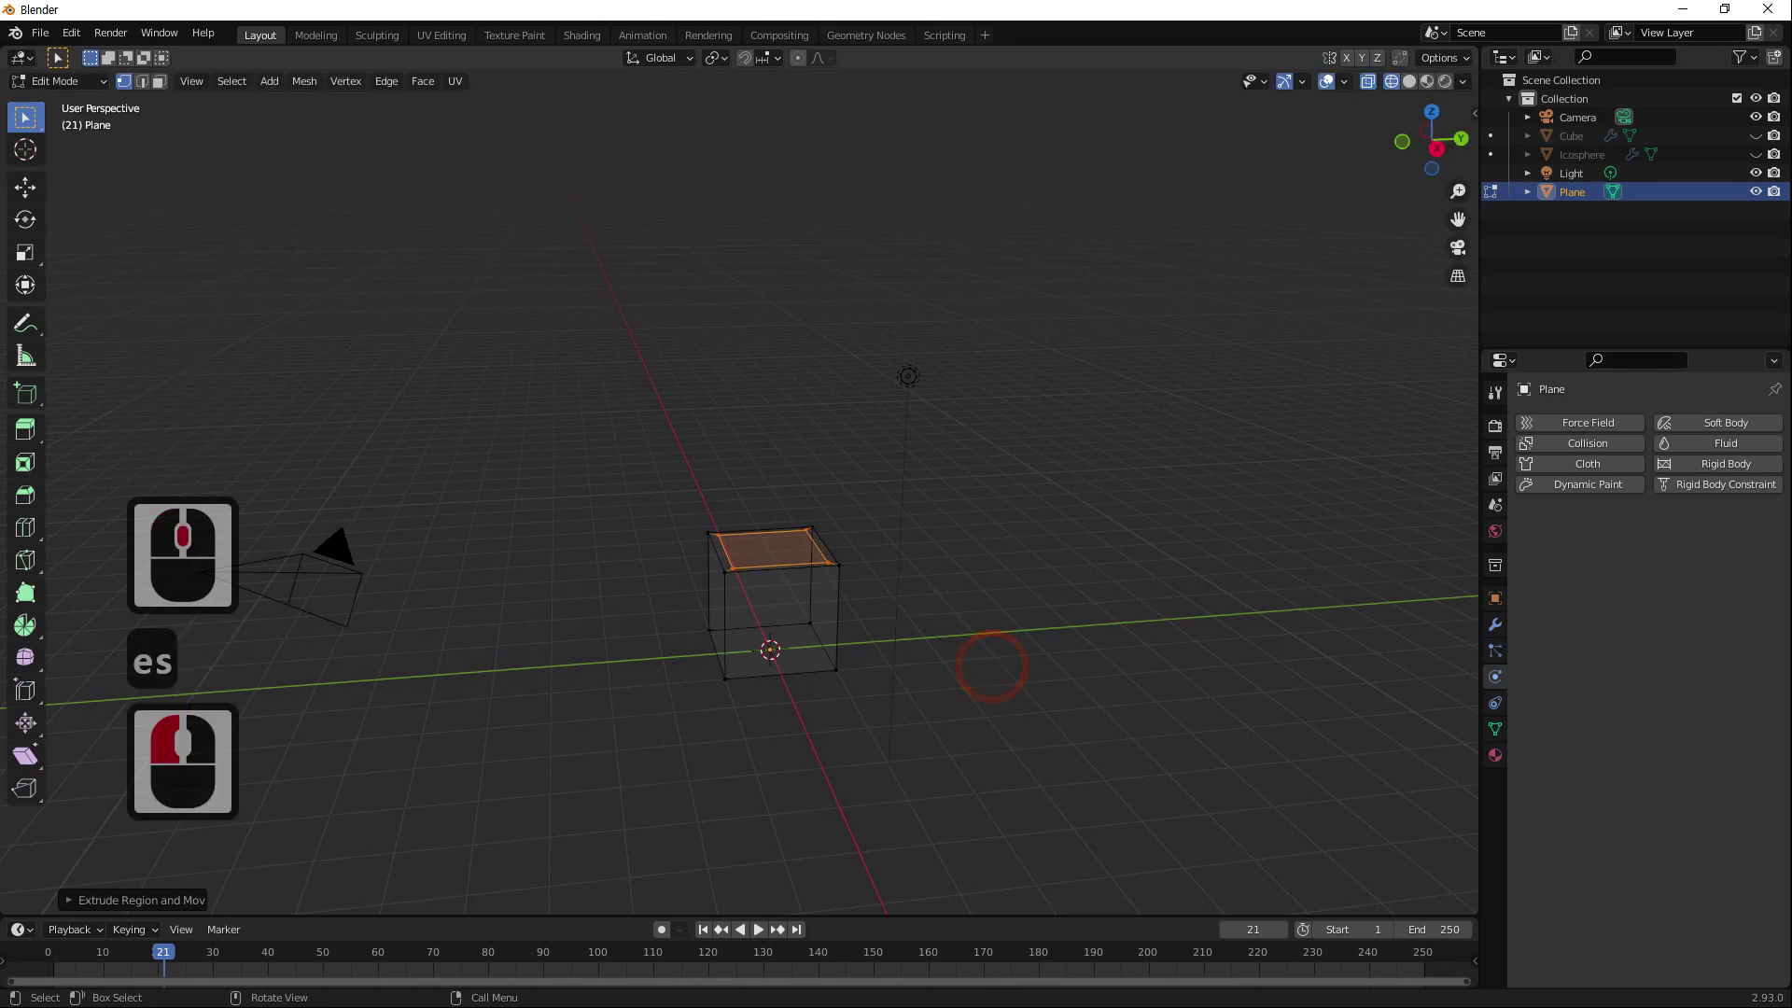
Extrude the inner top face downward to just above the base, hollowing out the box.
key(KP_3)
key(e)
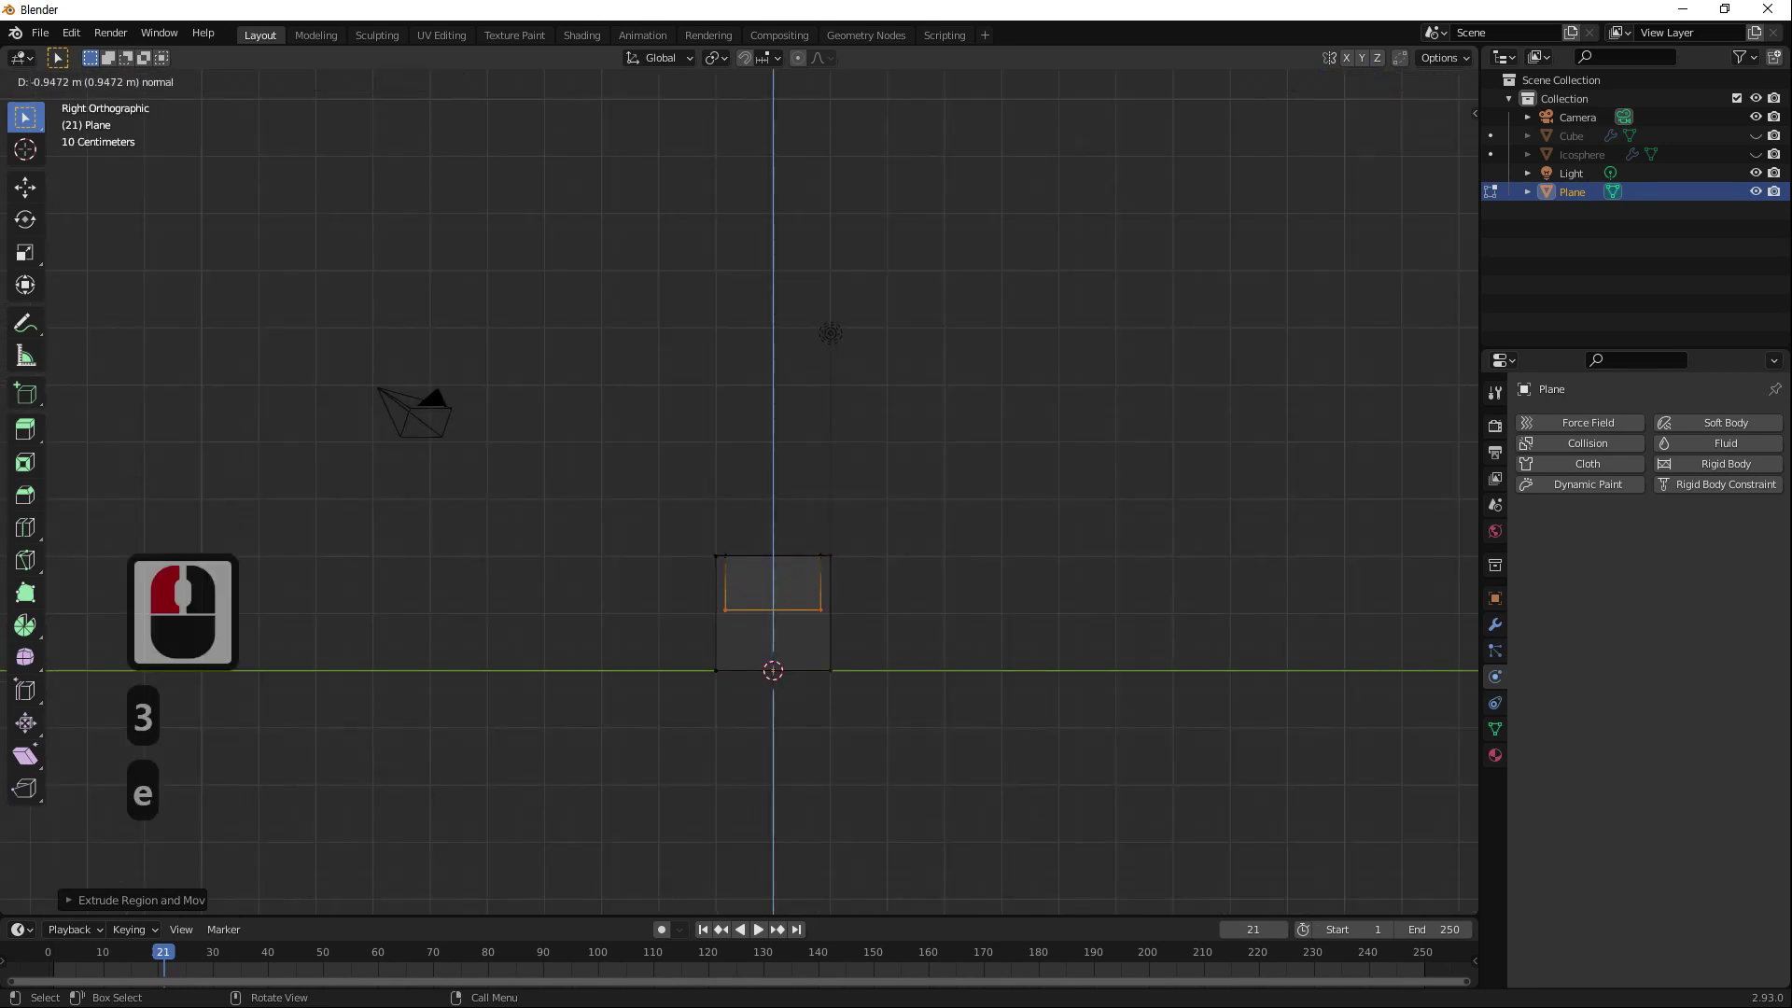
click(1005, 760)
key(Escape)
Scale the container's top rim outward to about one and a half times the base width and return to Object Mode.
drag(940, 543, 705, 565)
key(s)
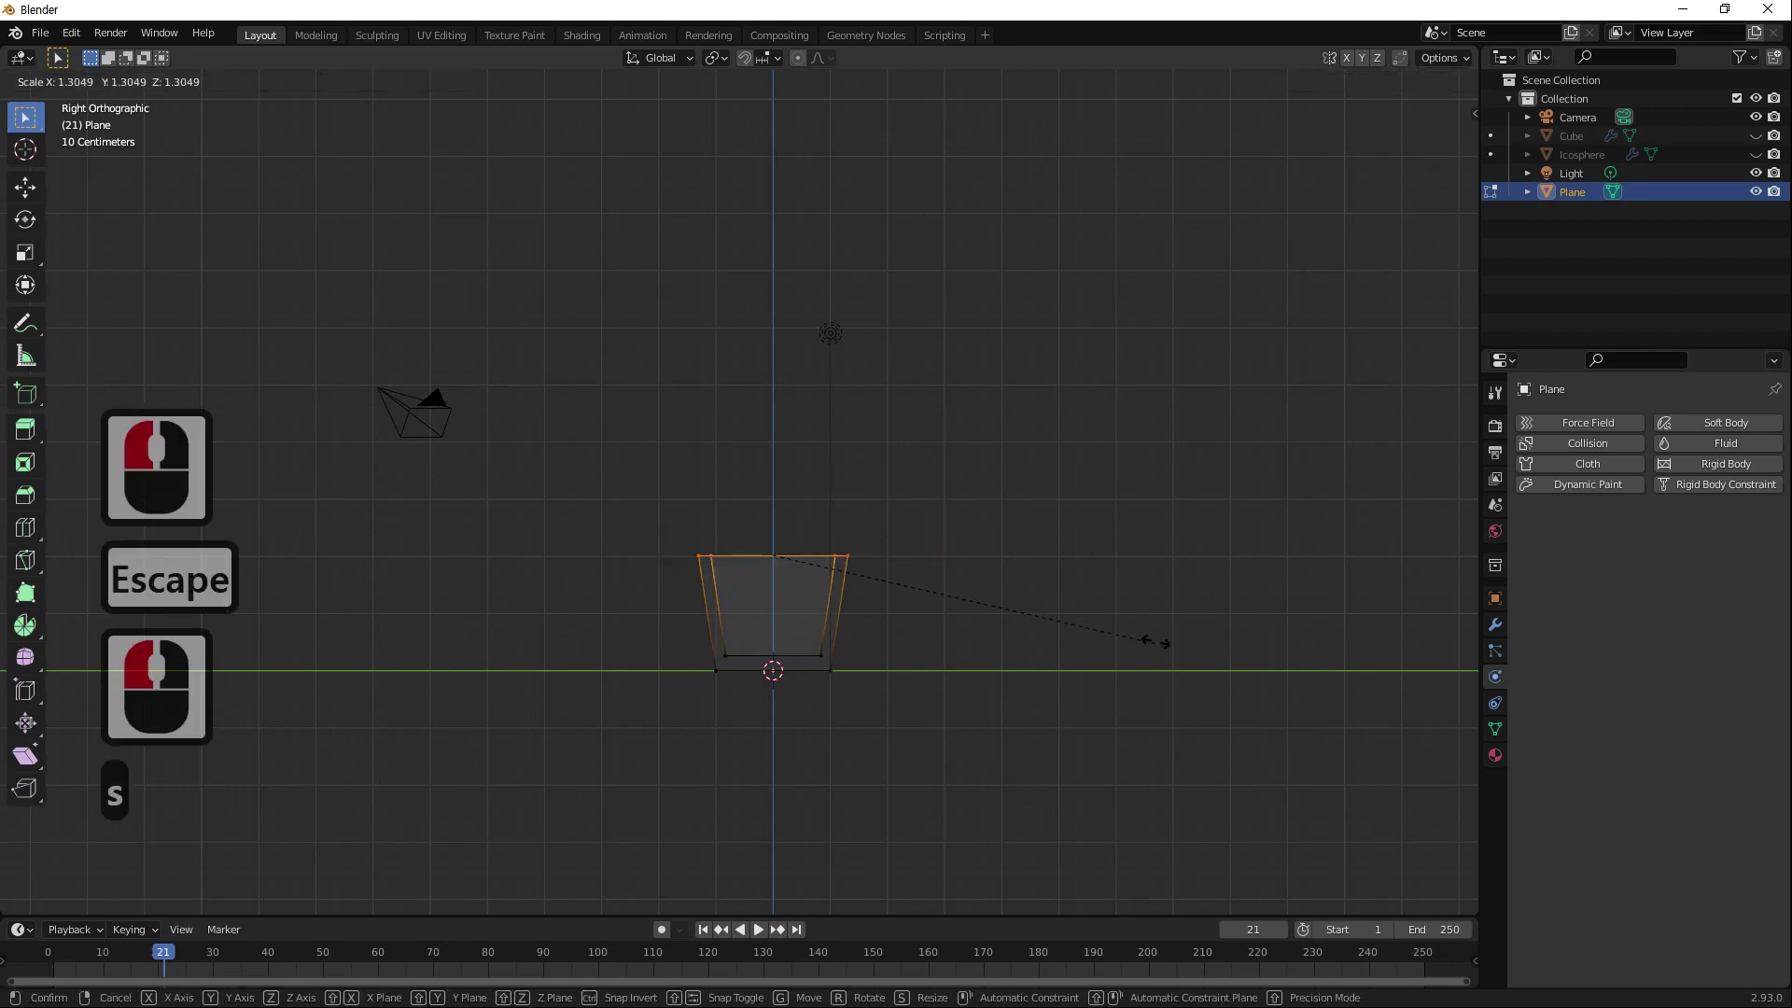
click(1178, 630)
middle_drag(1027, 607, 1180, 440)
key(Tab)
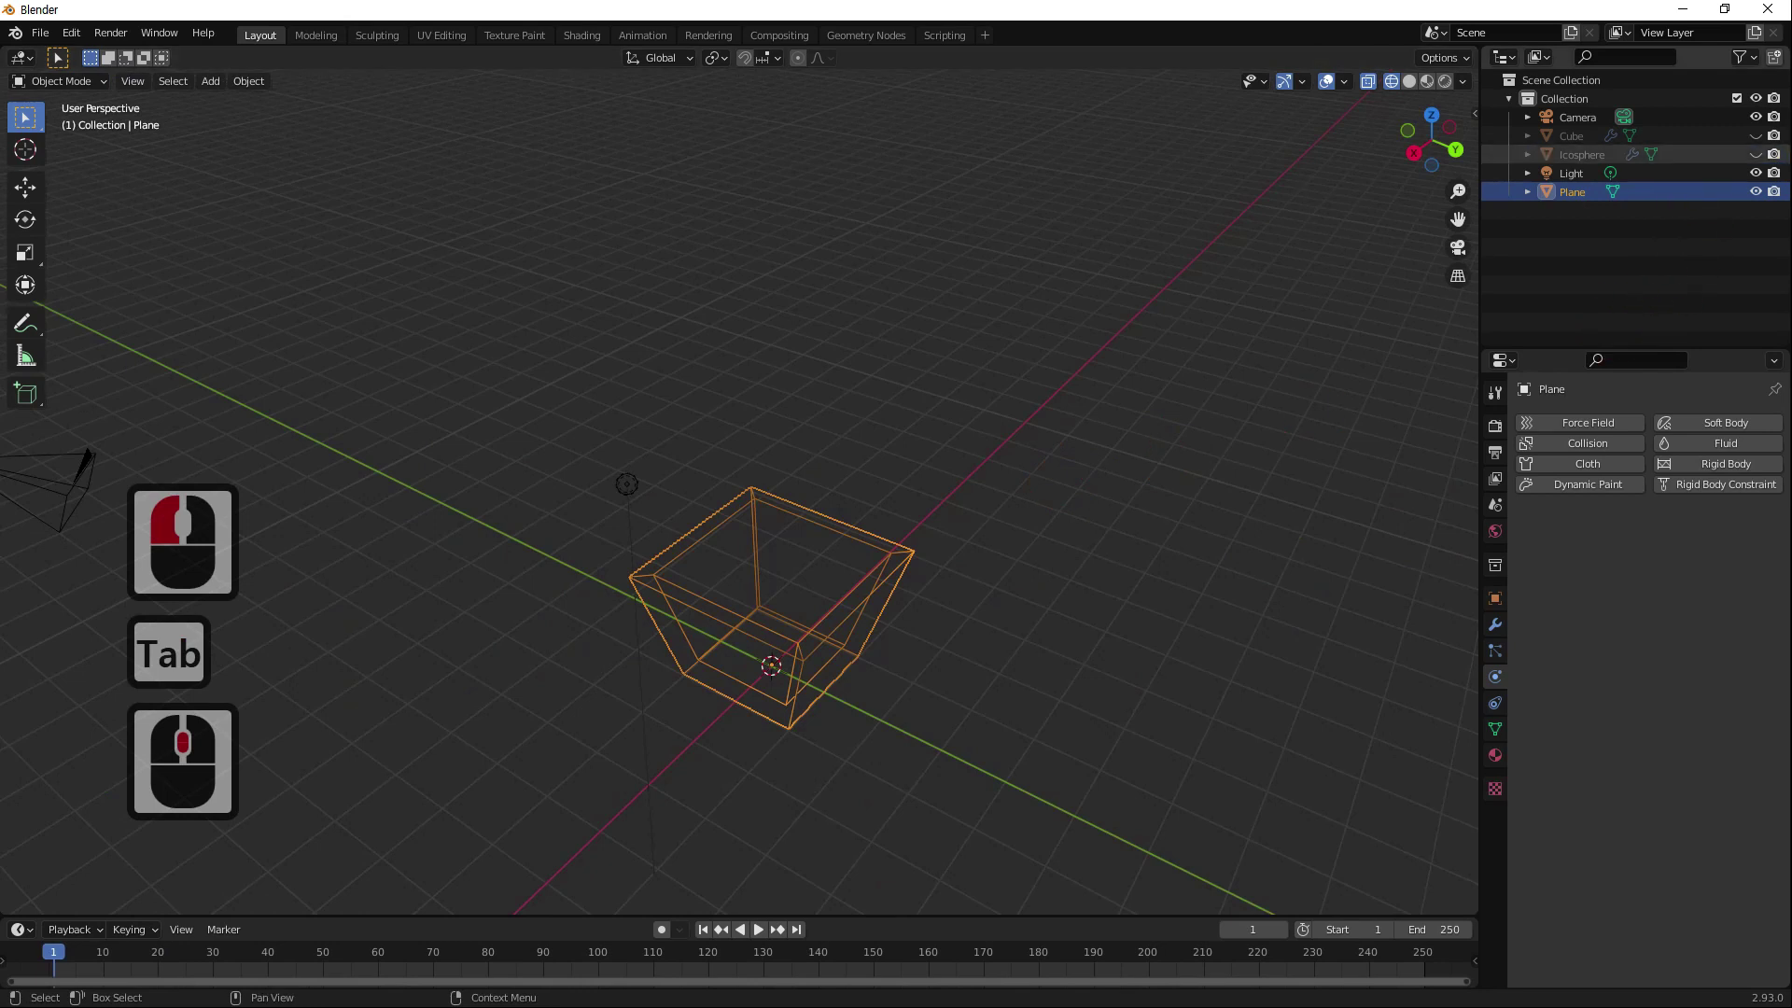
Unhide the tall box domain and the icosphere.
click(1756, 135)
click(1756, 154)
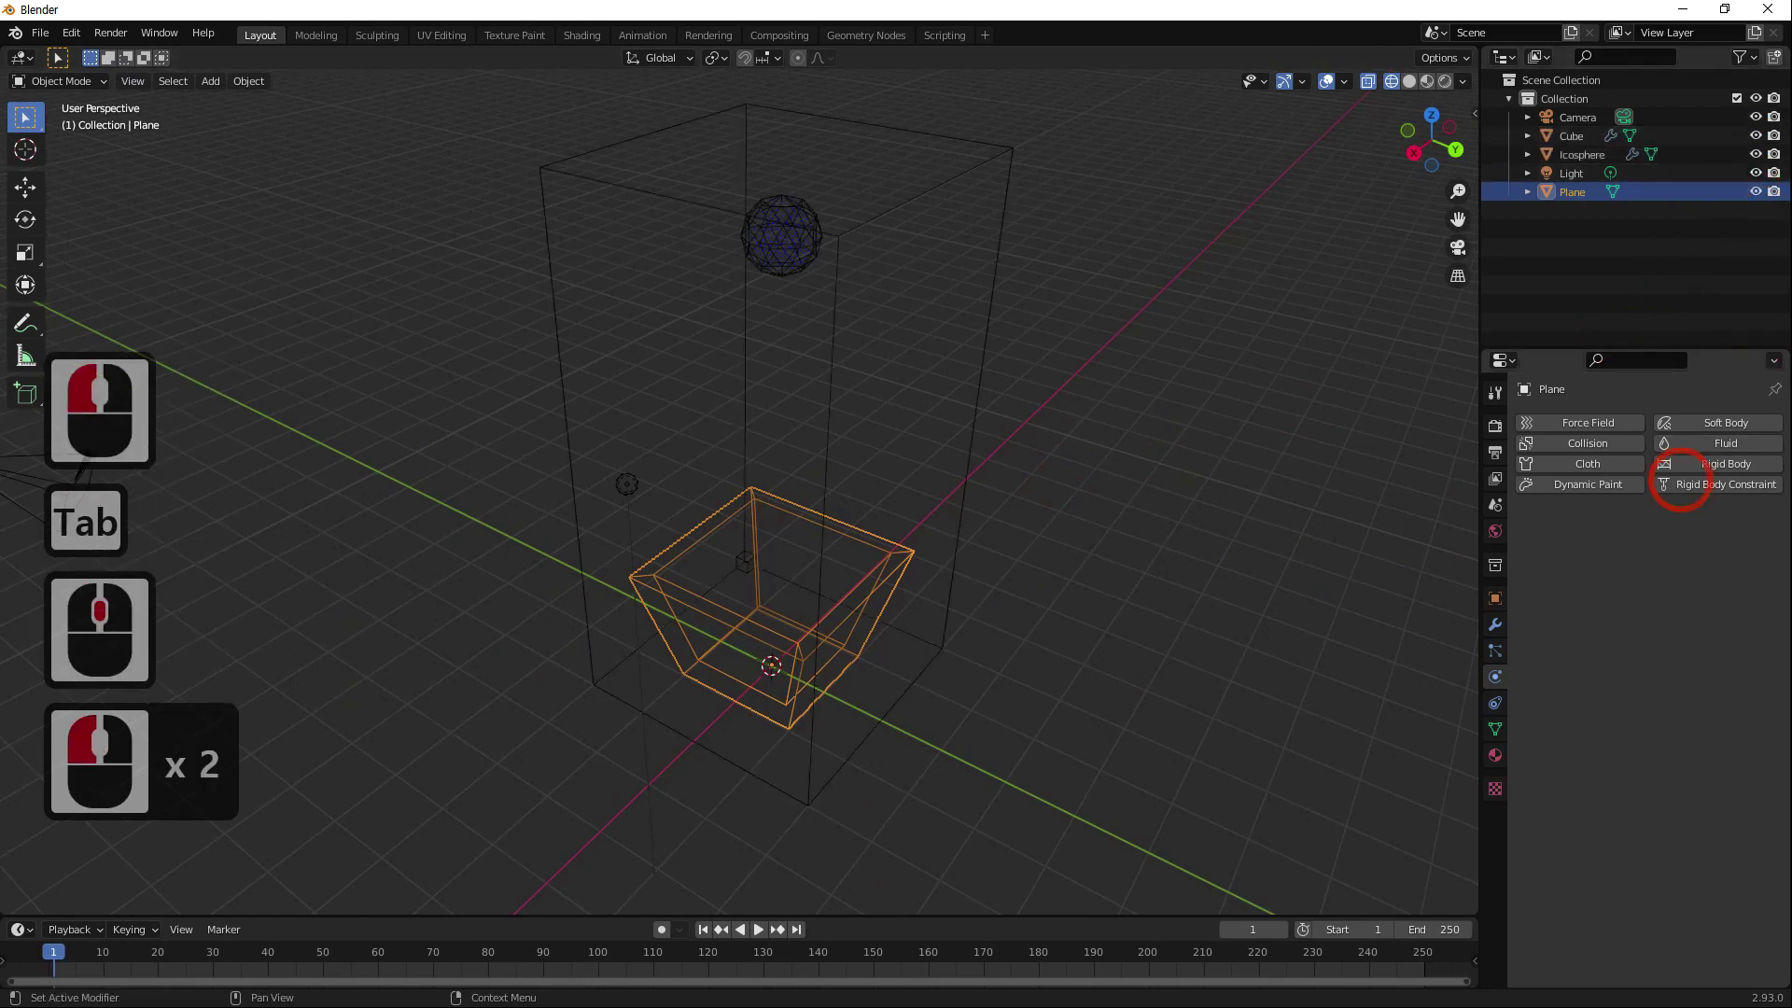
key(3)
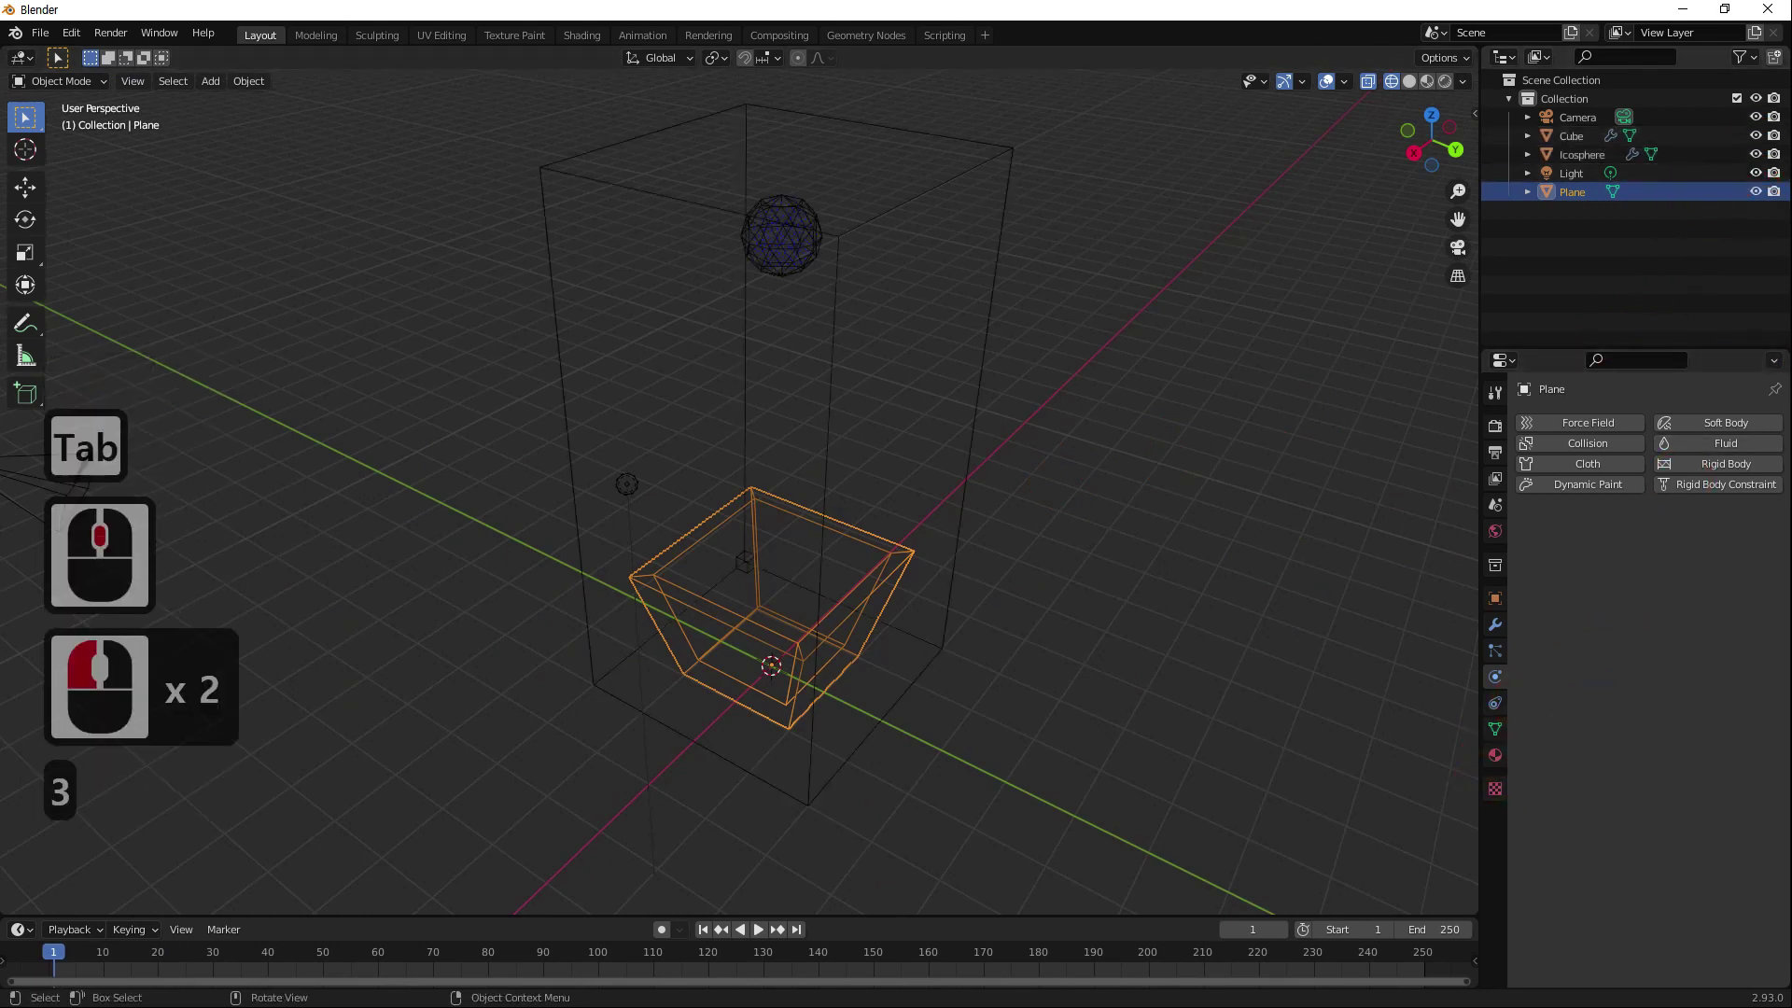
Move the container up about 1 m along Z inside the box domain, working in the right orthographic view.
click(1348, 788)
key(KP_3)
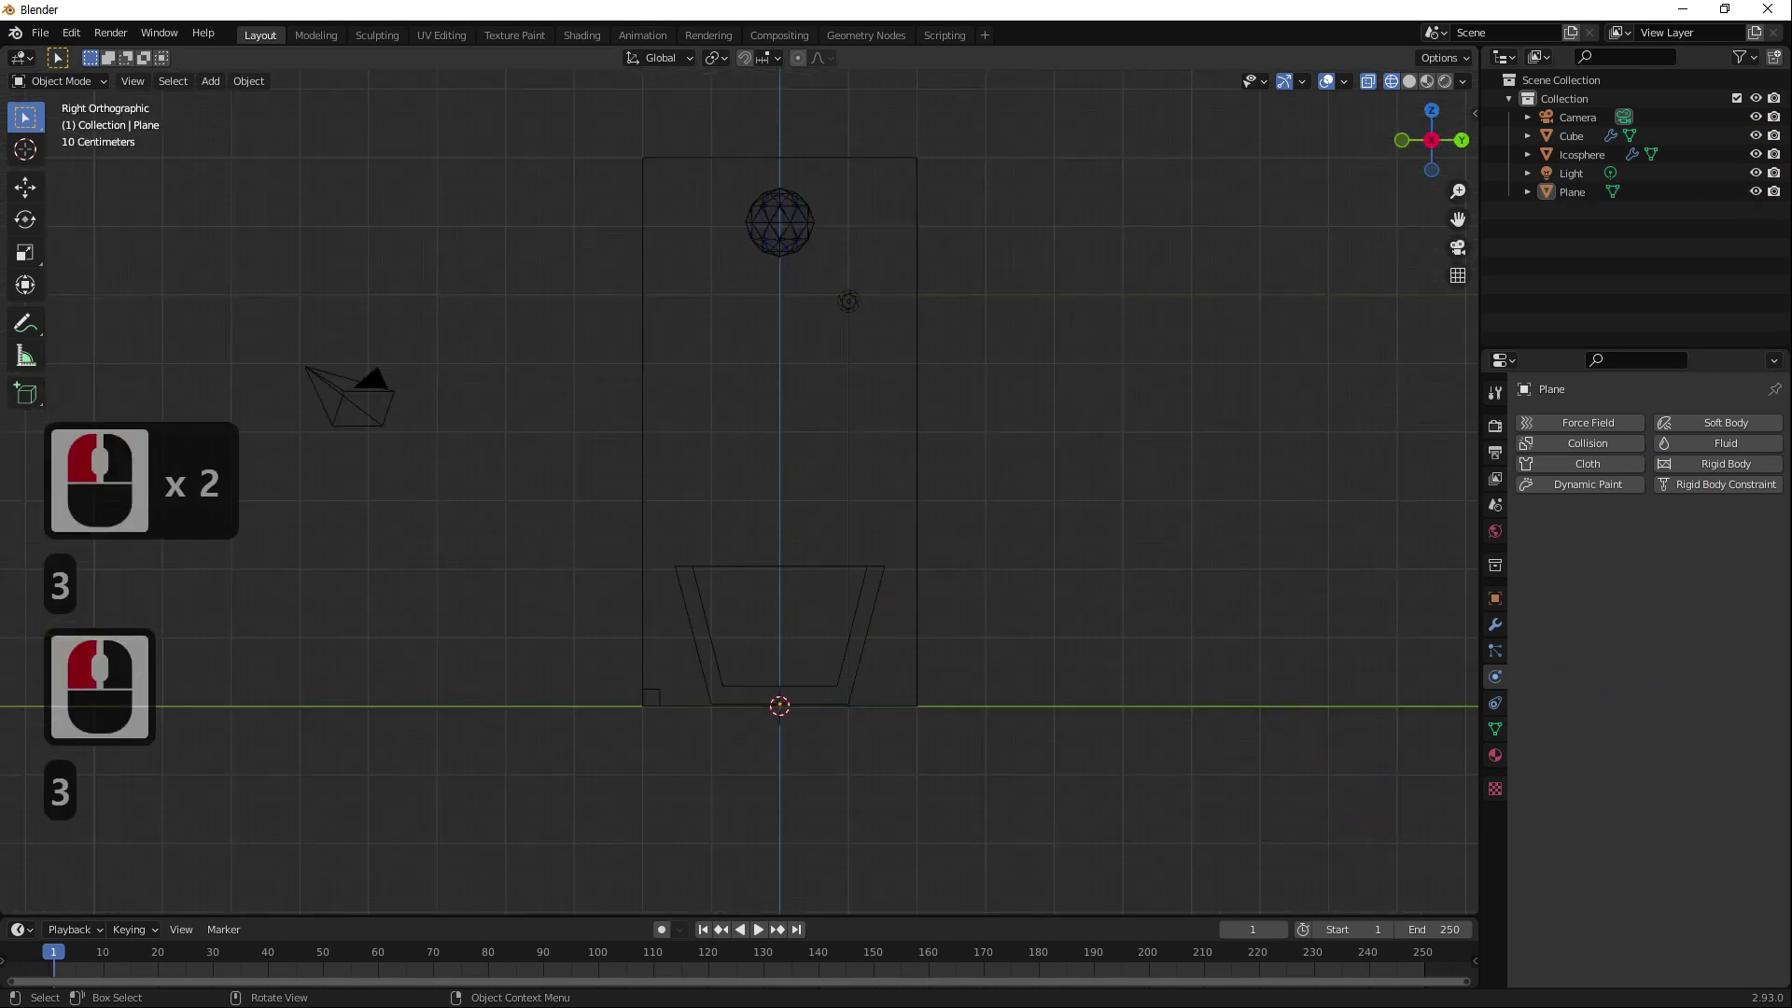
click(1001, 632)
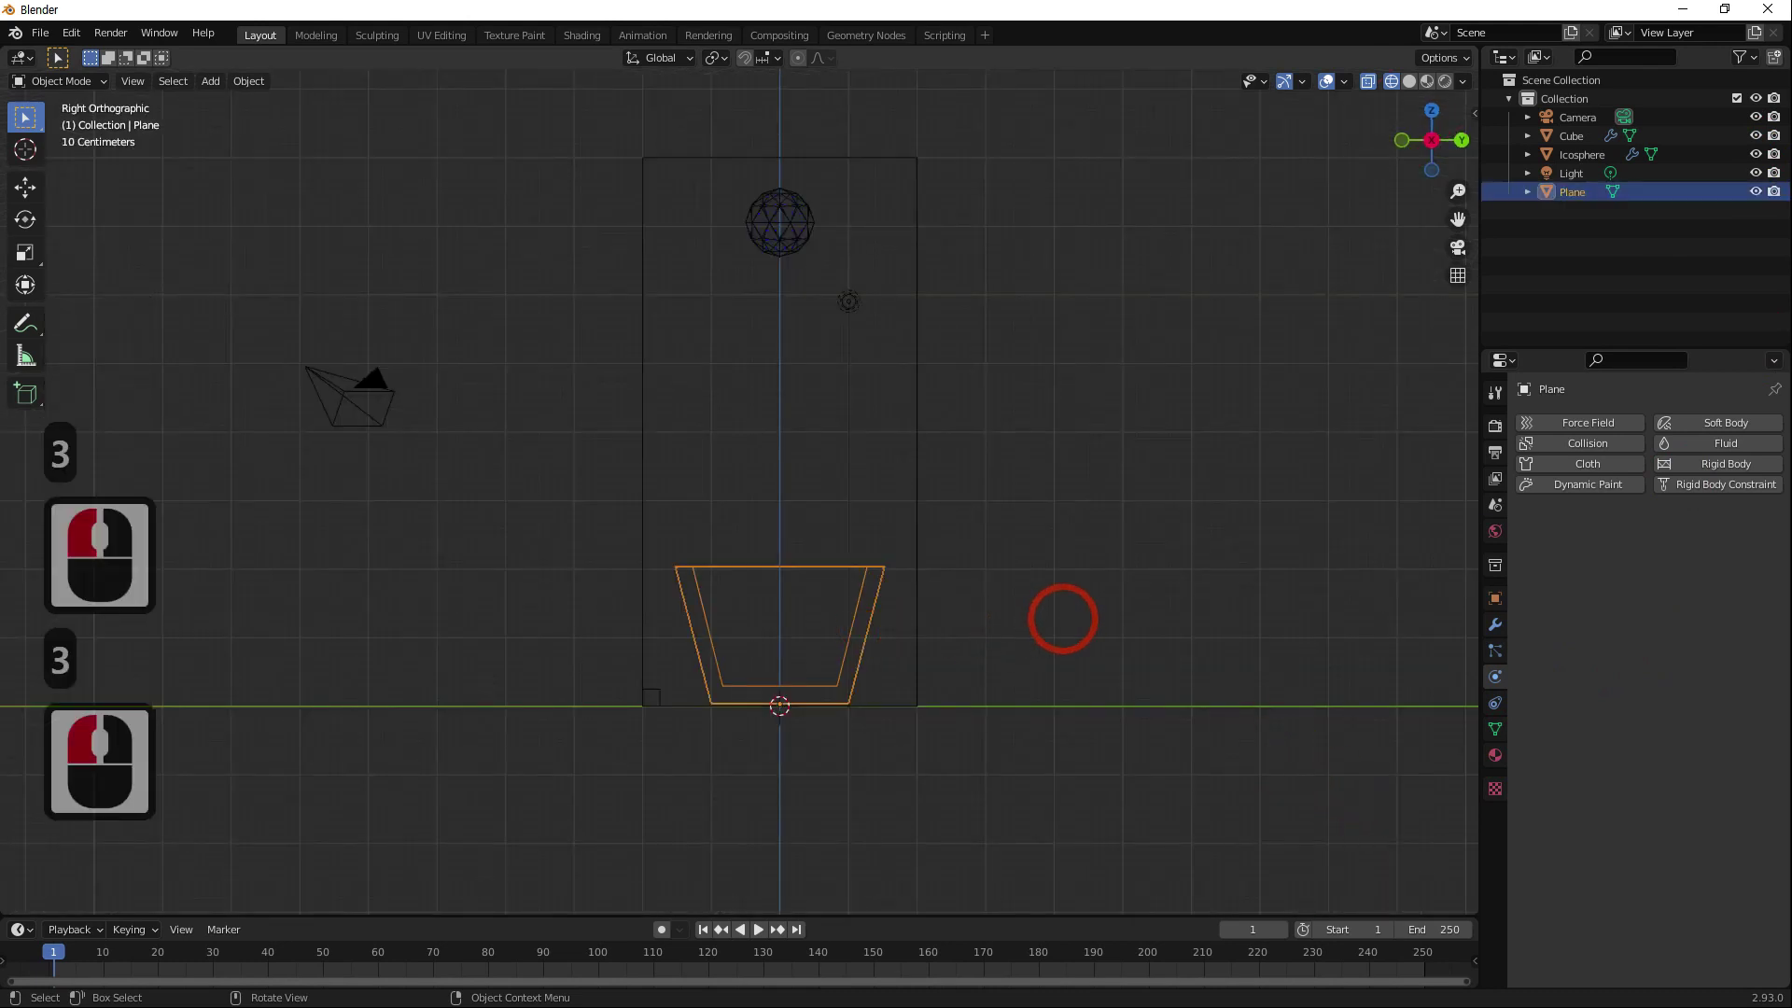
key(g)
key(z)
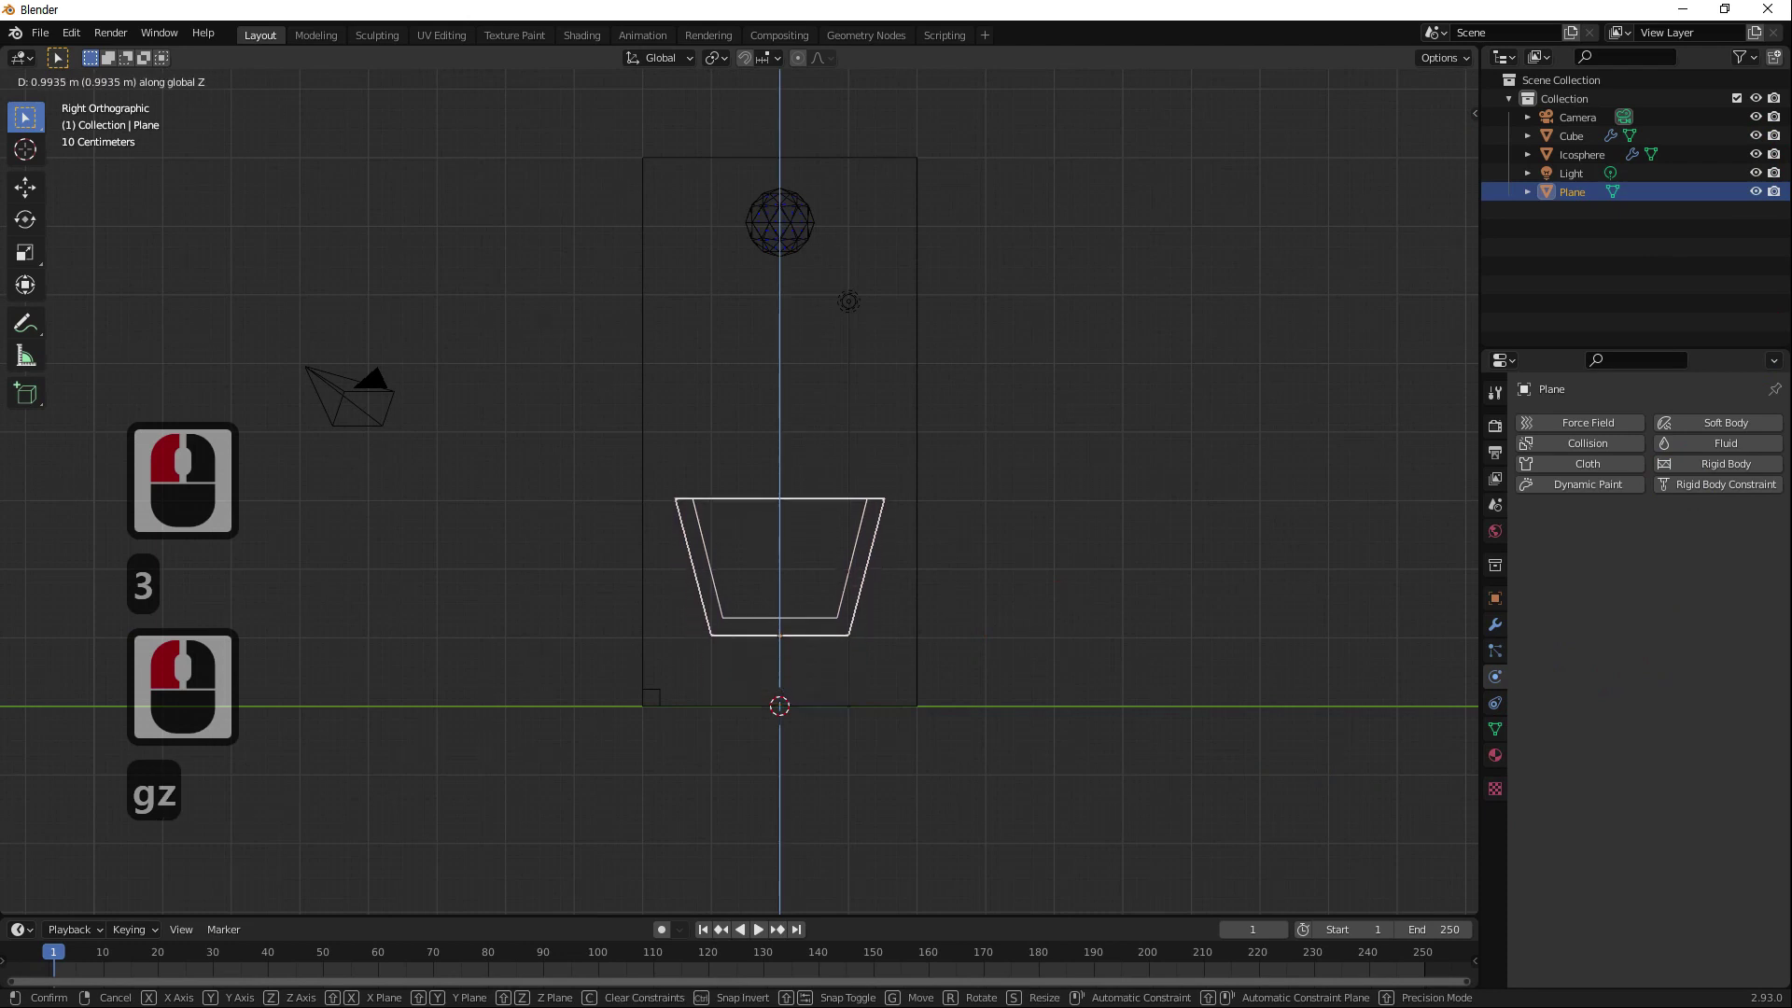
click(1101, 545)
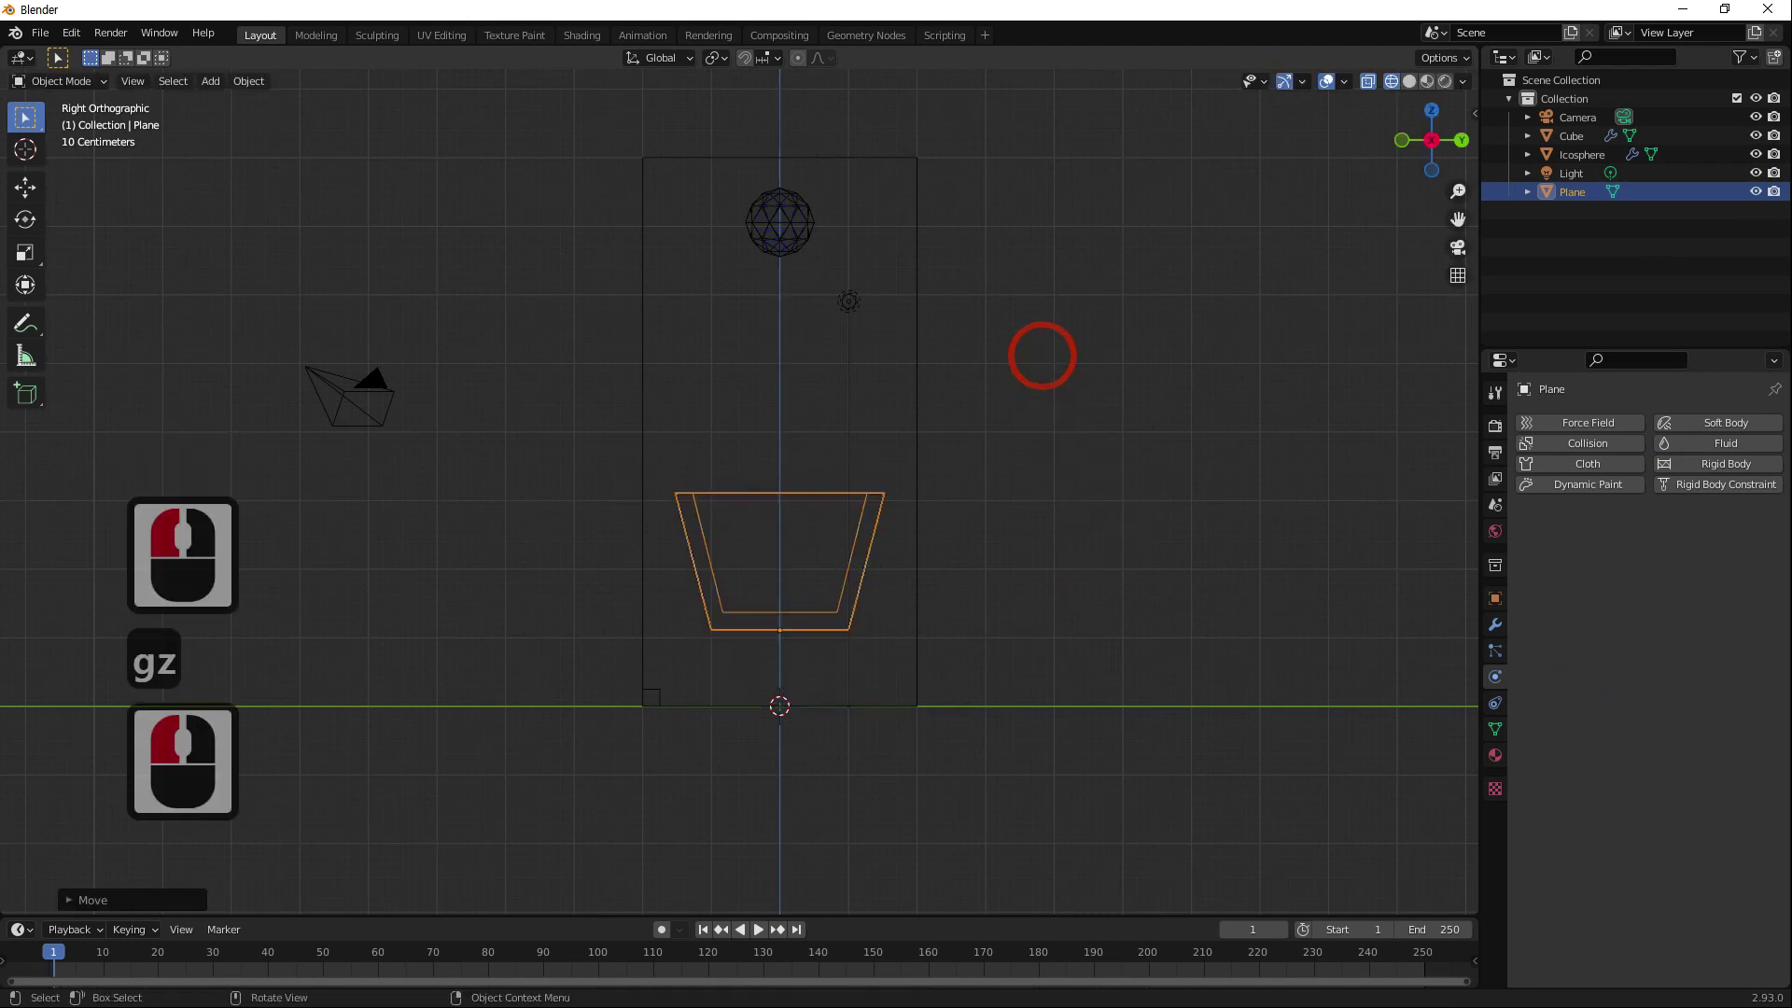
Add Fluid physics to the container, with type Effector and effector type Collision.
middle_drag(1050, 338, 1001, 406)
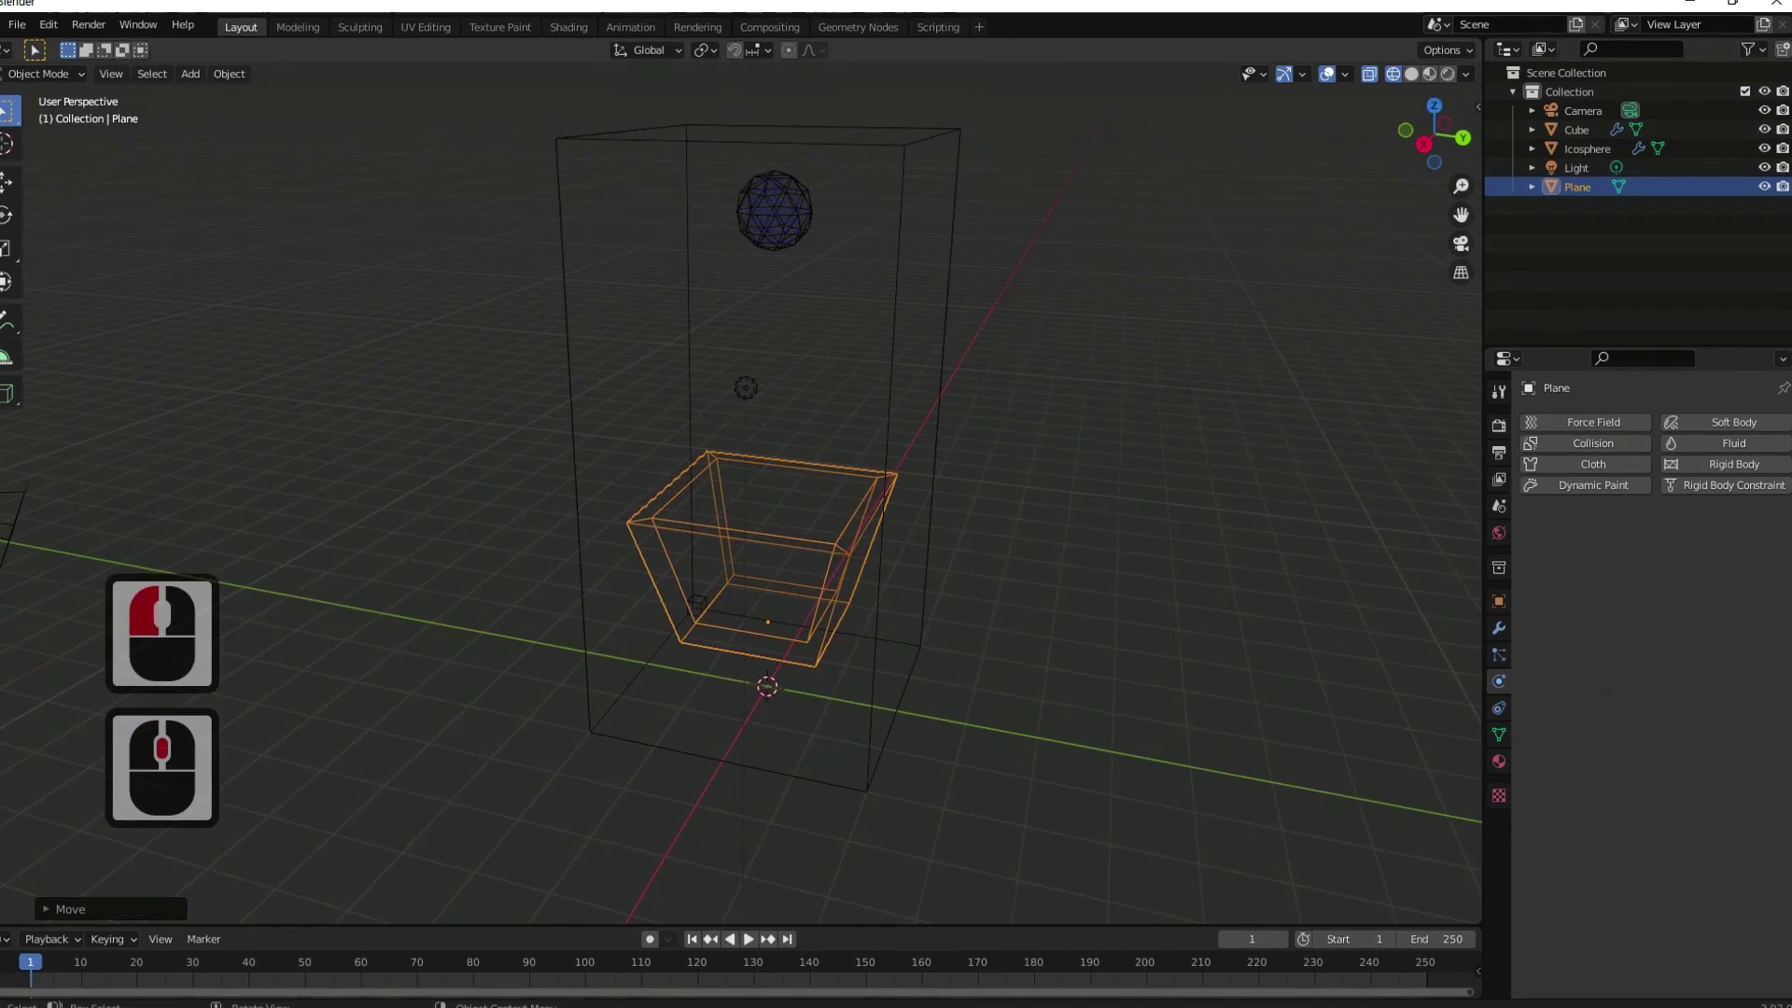
click(1529, 644)
click(1729, 438)
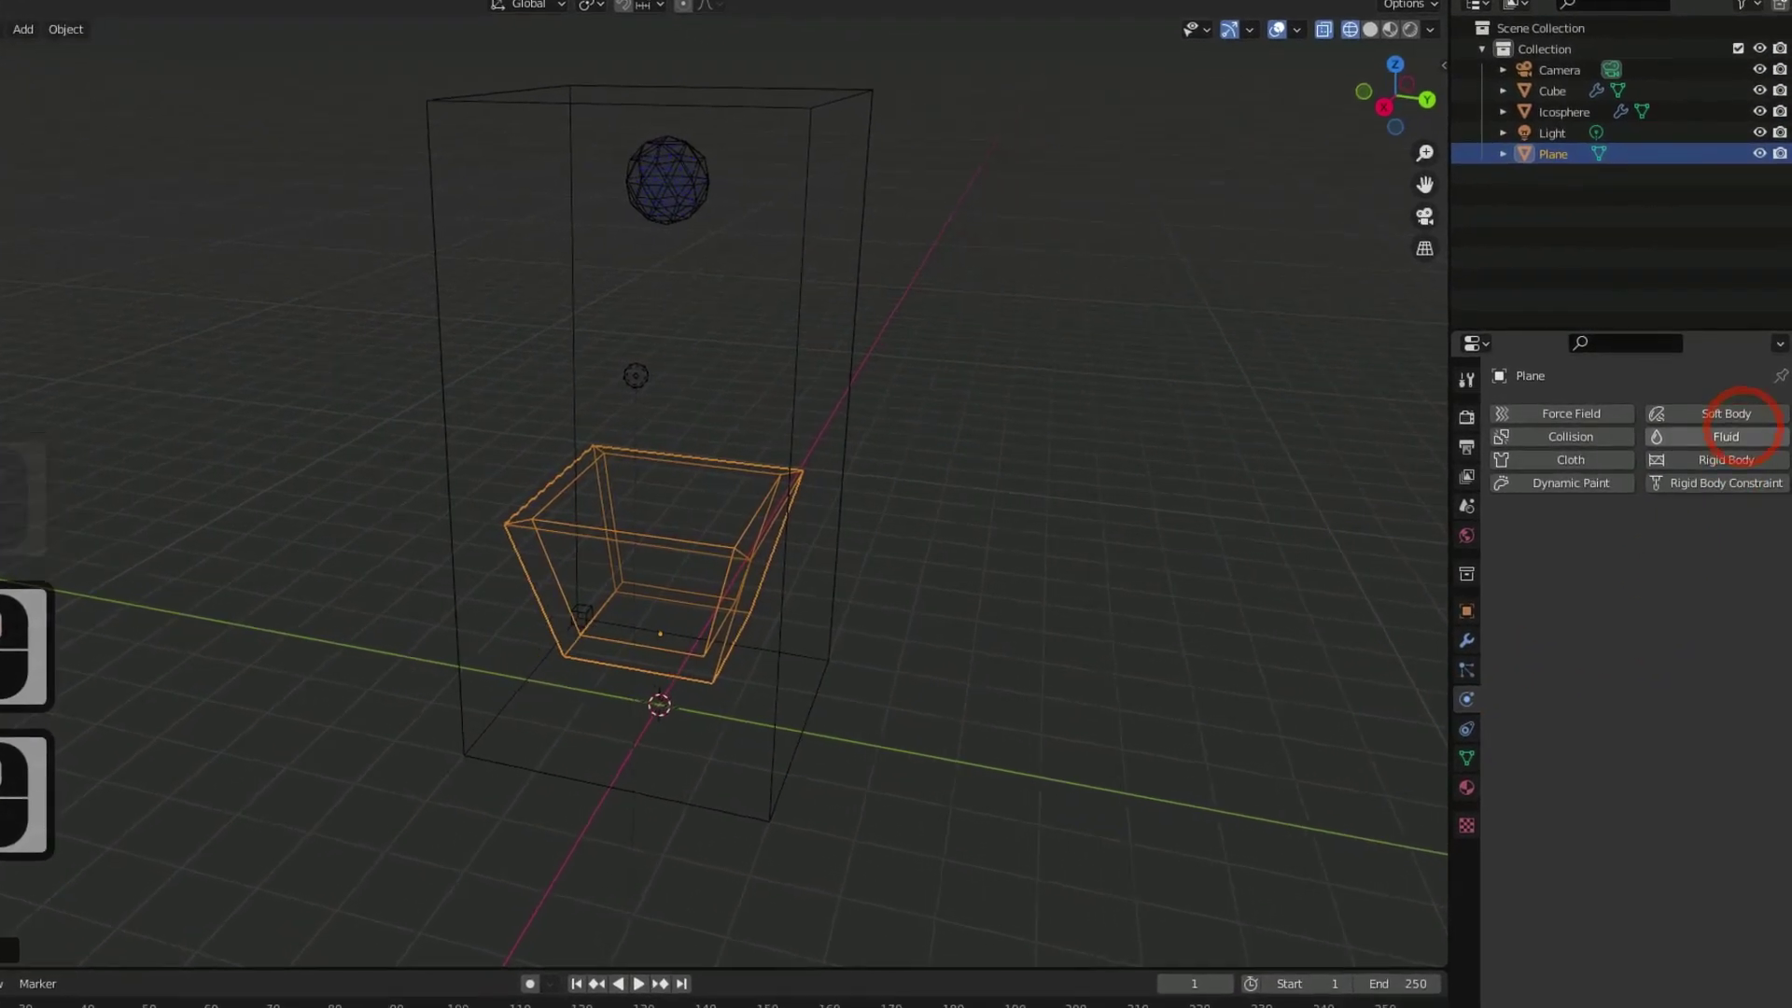
click(1677, 550)
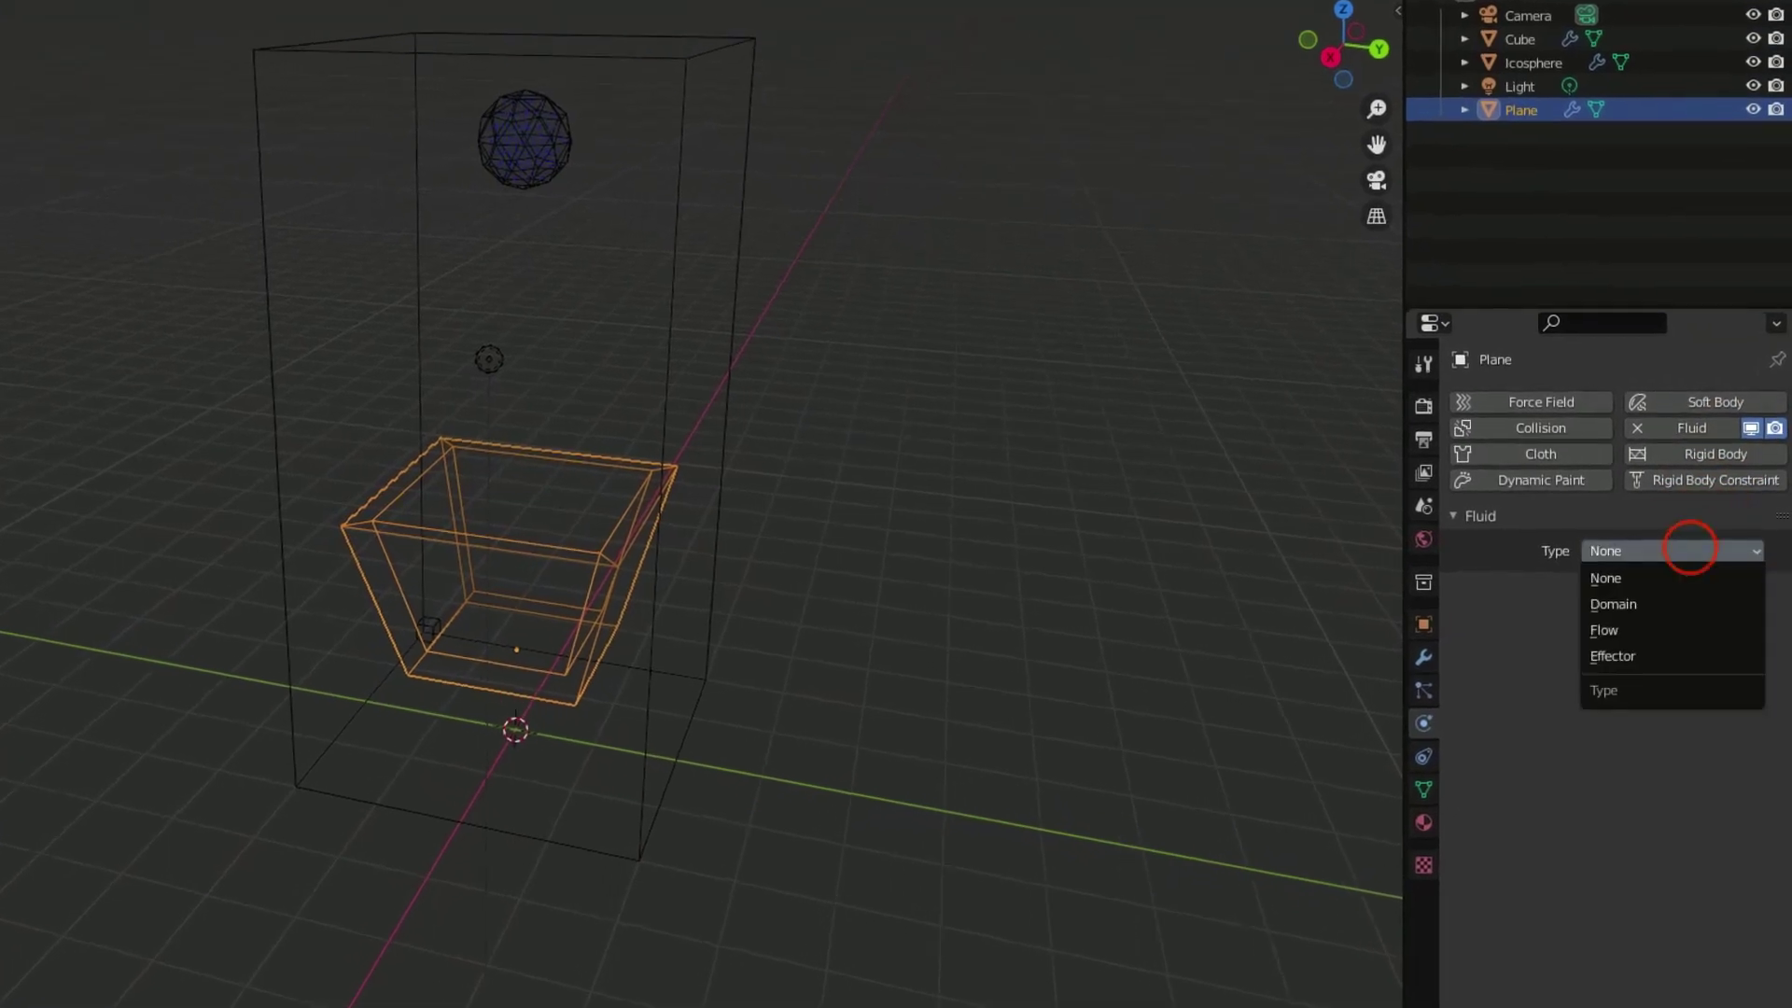
click(1664, 668)
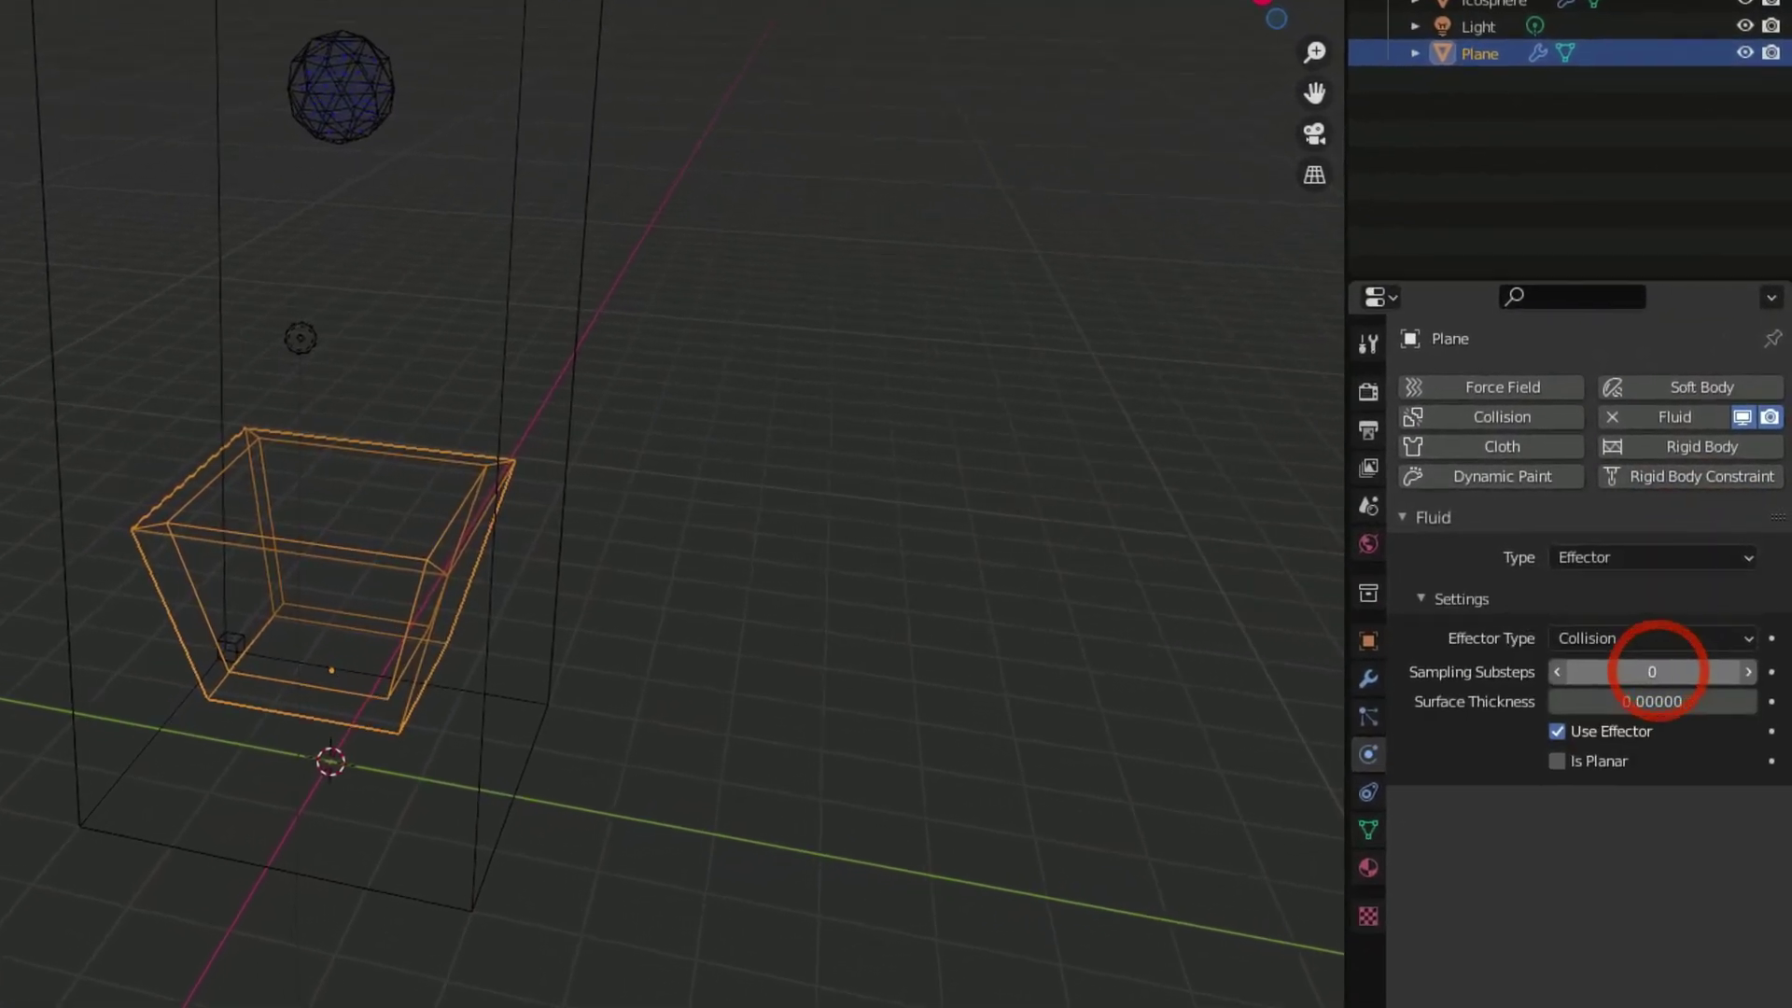
click(1652, 653)
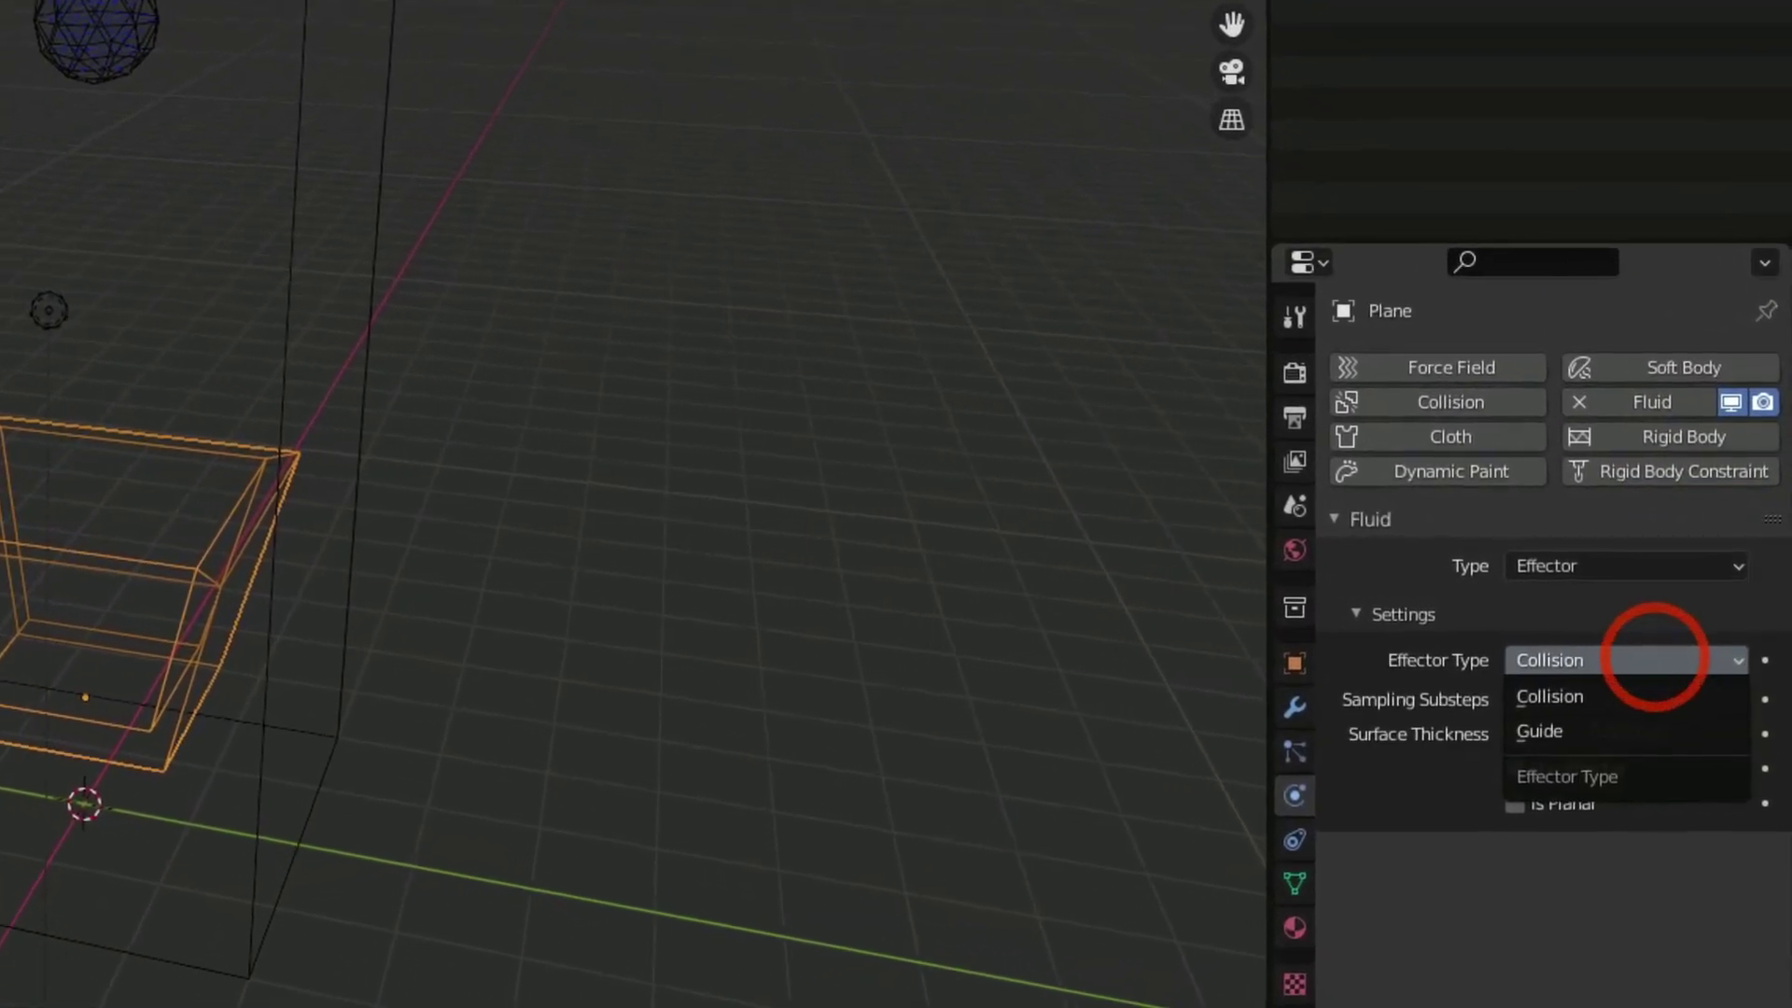
click(1656, 676)
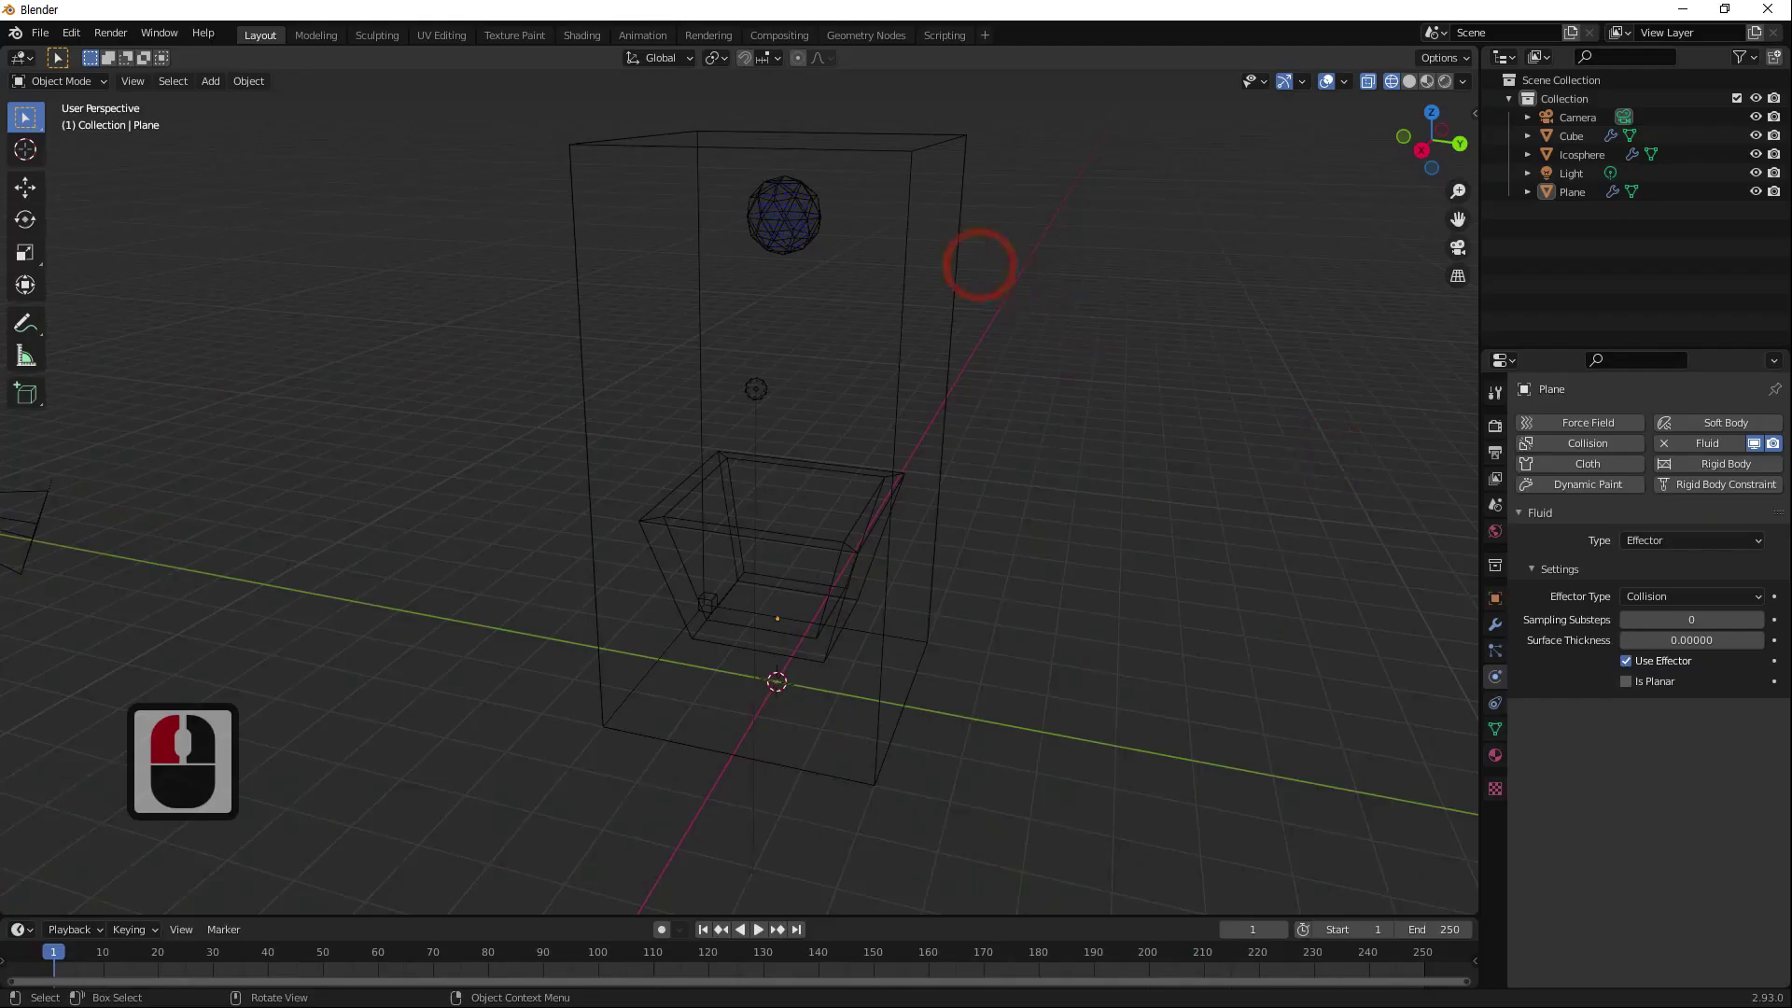
Select the box domain, keep its cache type on Replay, and play the fluid simulation with the container.
click(1036, 280)
scroll(1633, 654, down, 19)
scroll(1692, 863, down, 8)
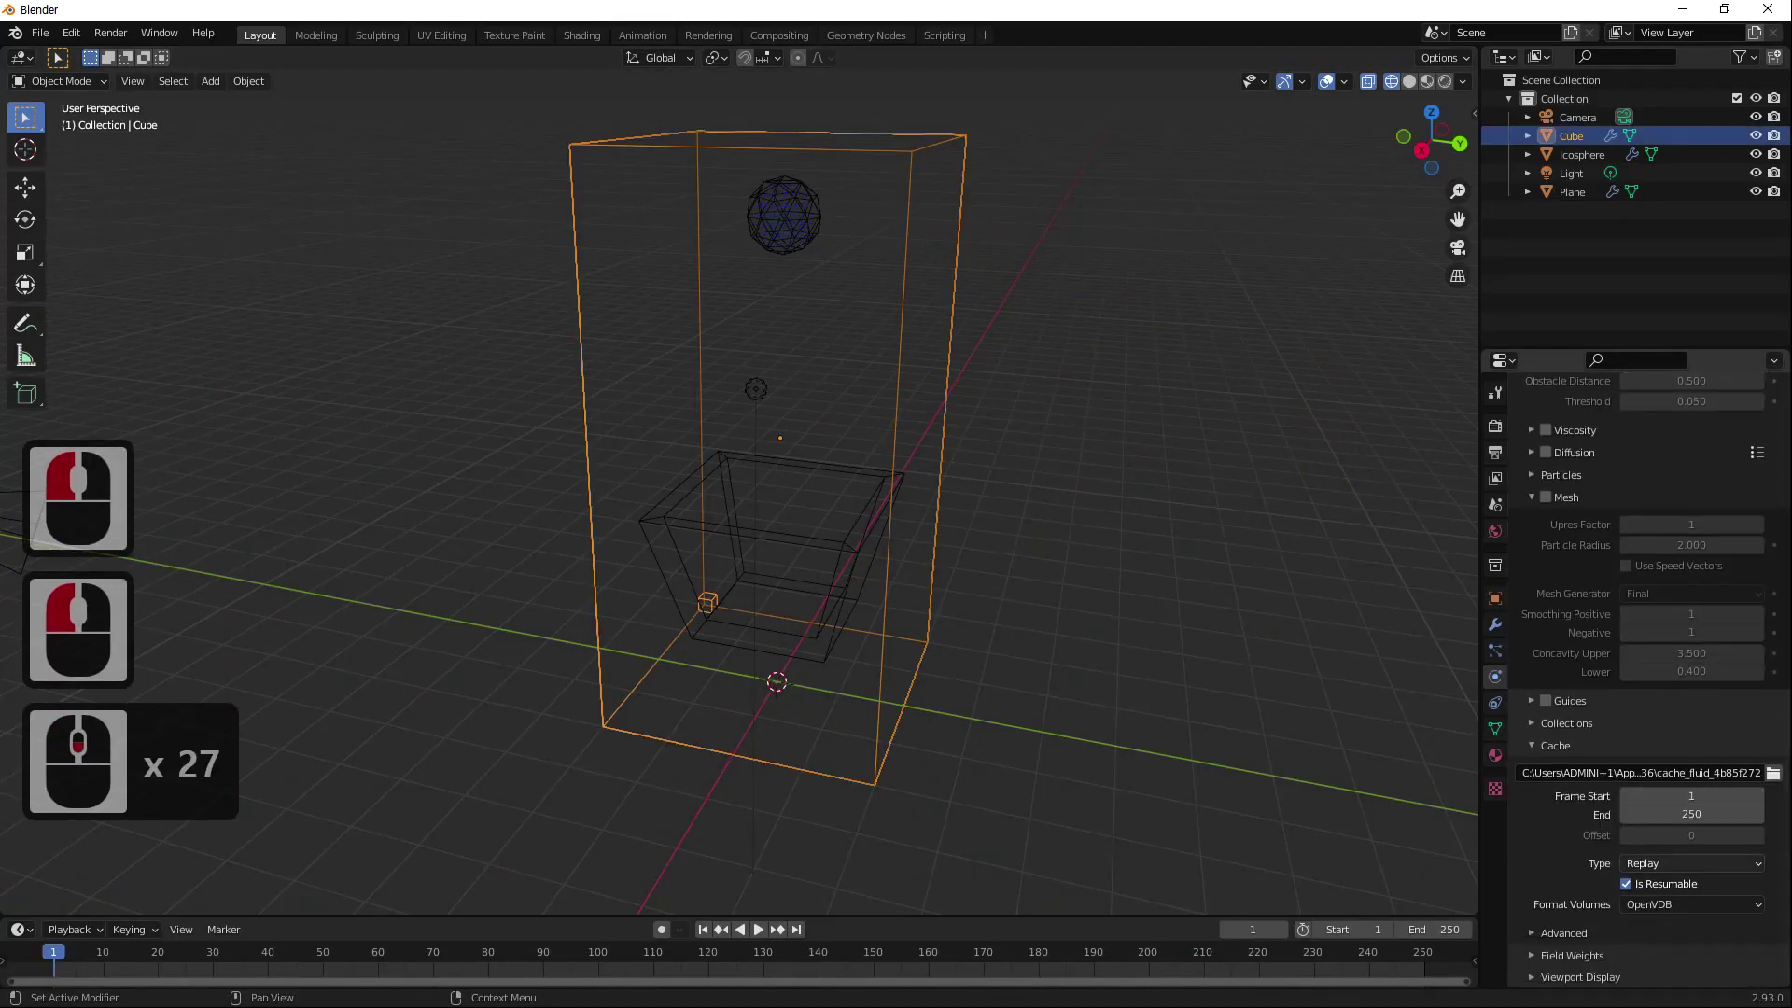
click(1691, 864)
click(1692, 863)
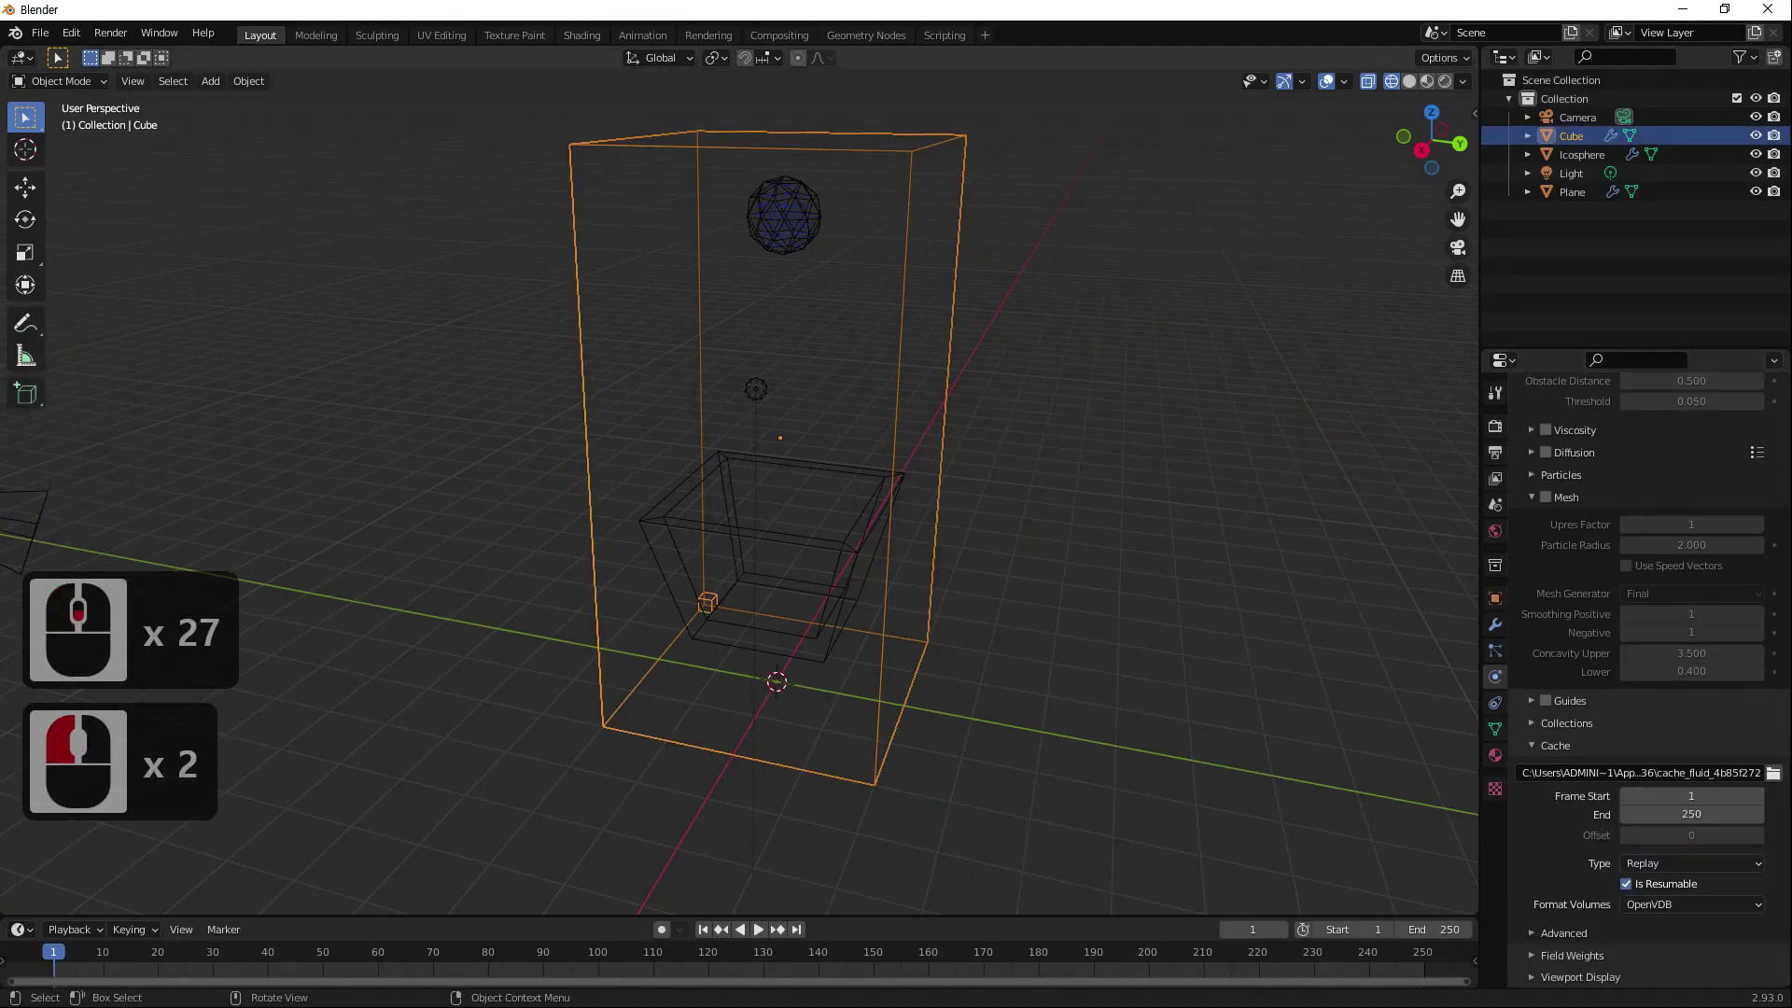
click(758, 929)
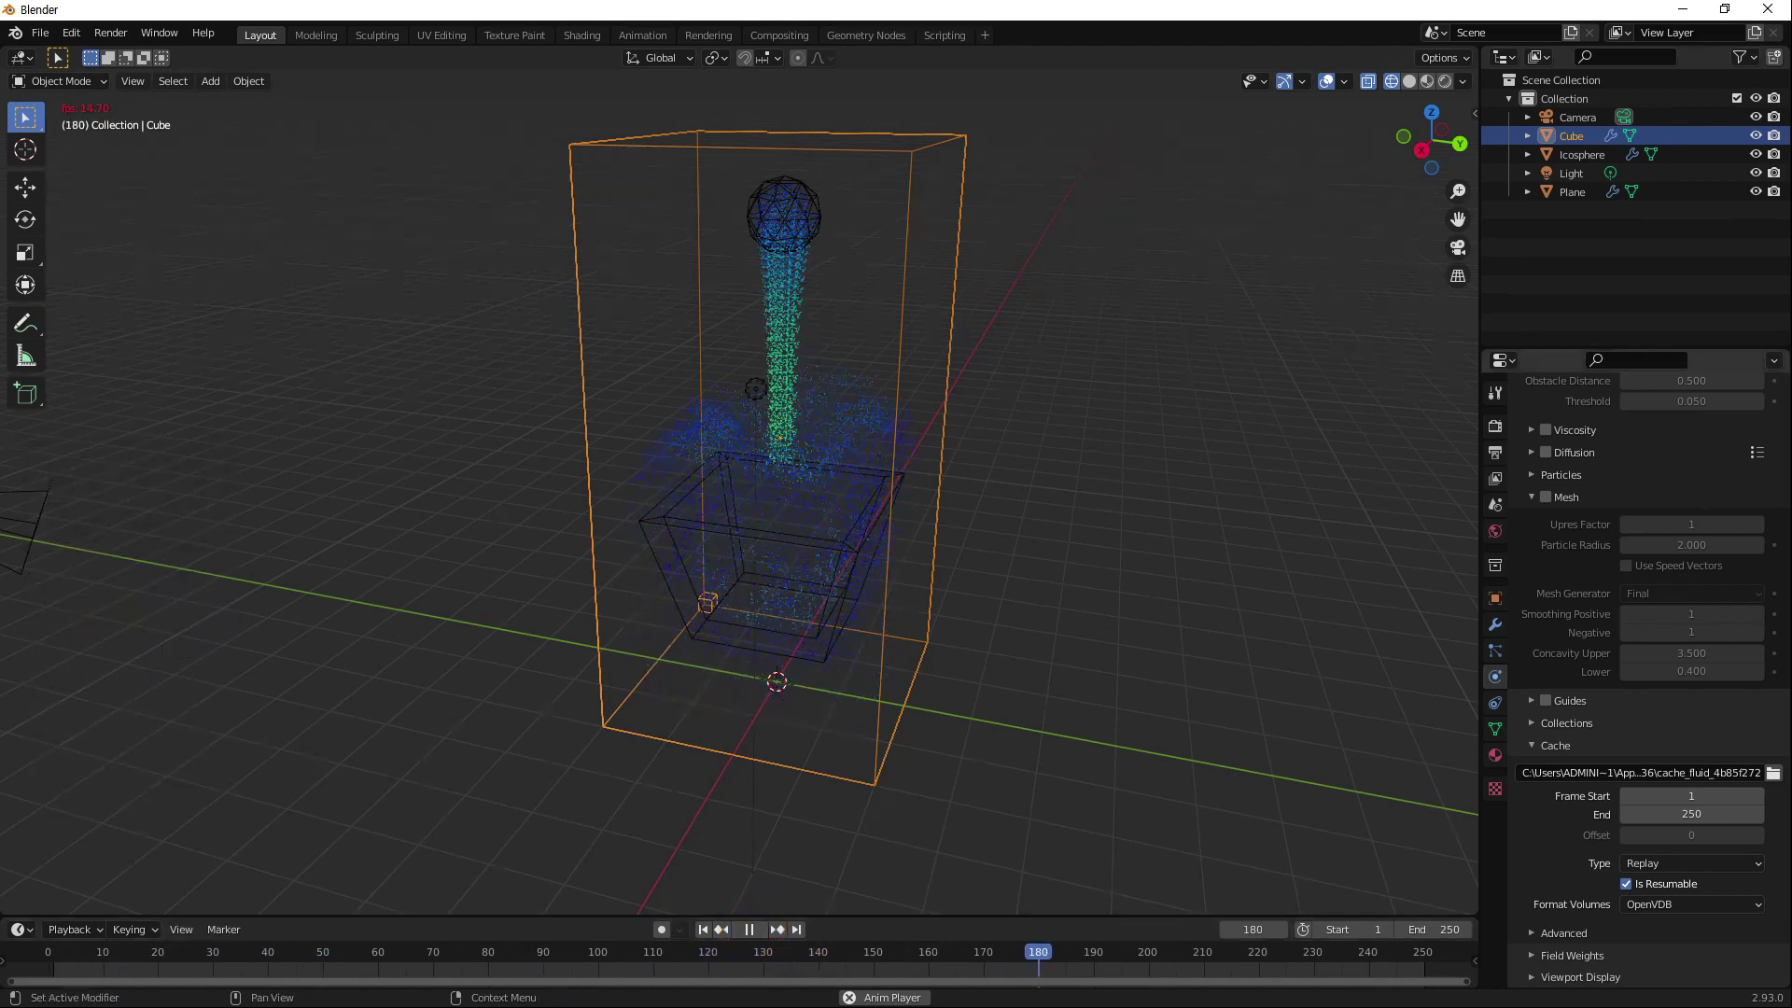
Enable Mesh for the fluid domain, and turn on Diffusion with the Honey preset.
click(1546, 496)
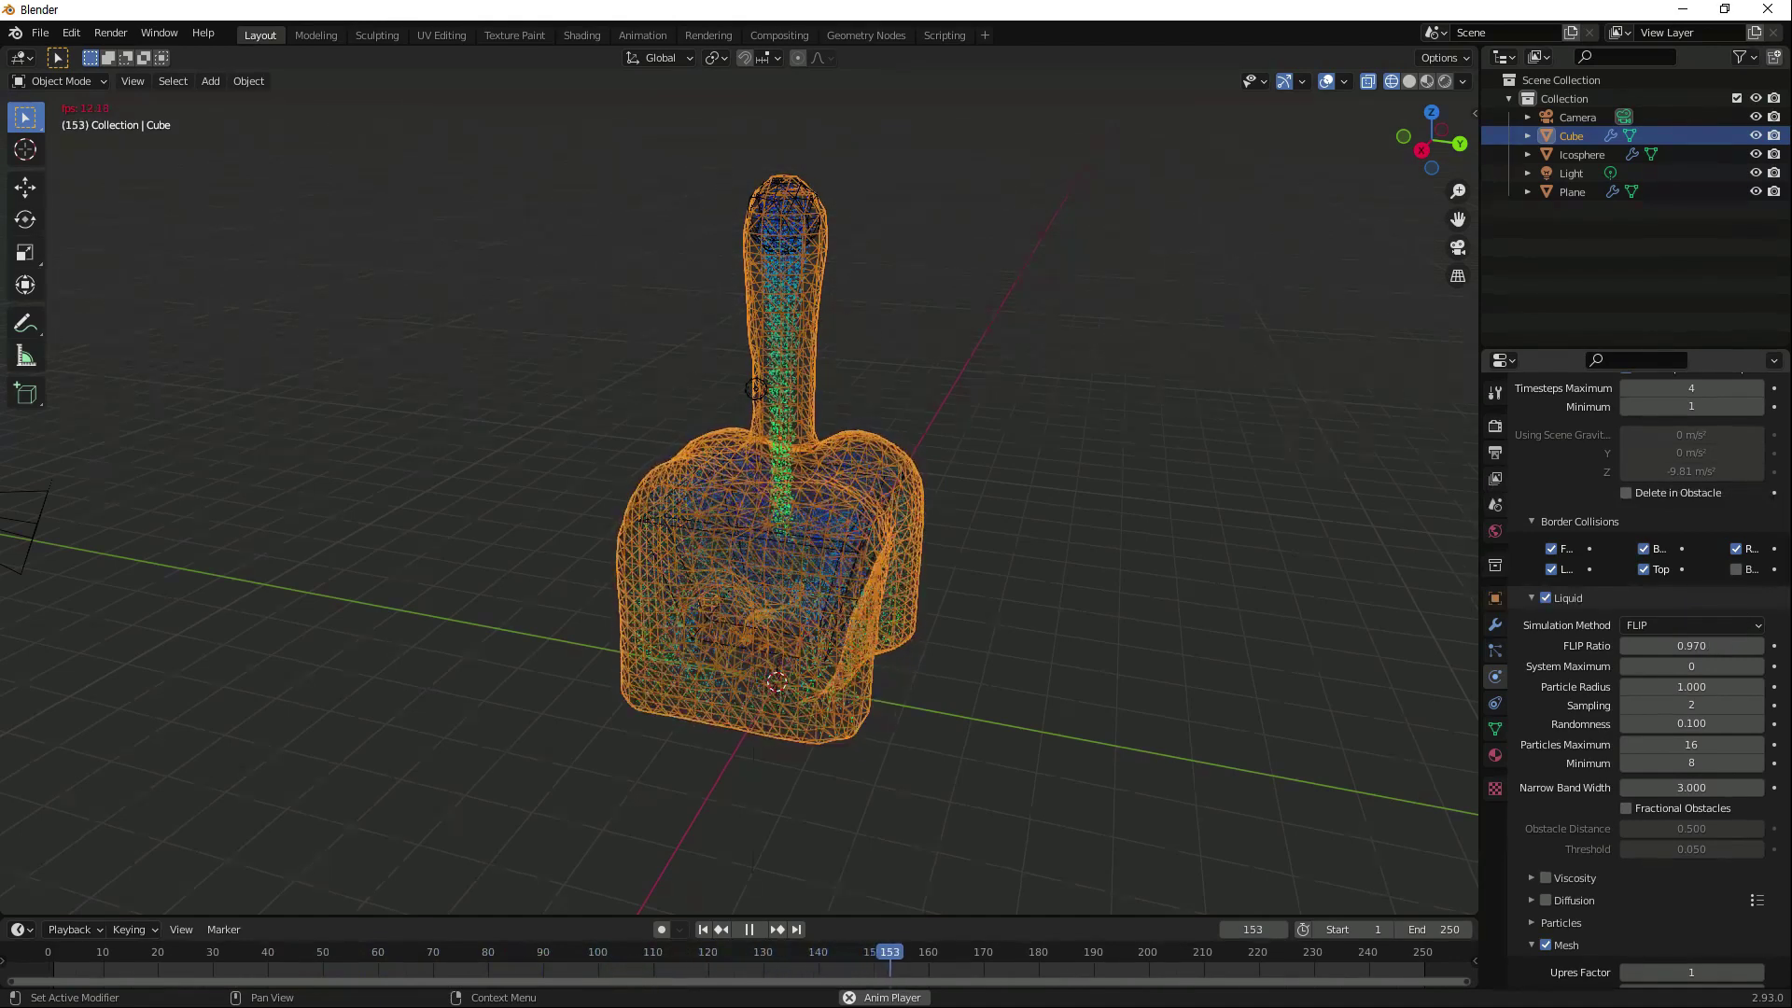
scroll(1643, 672, down, 4)
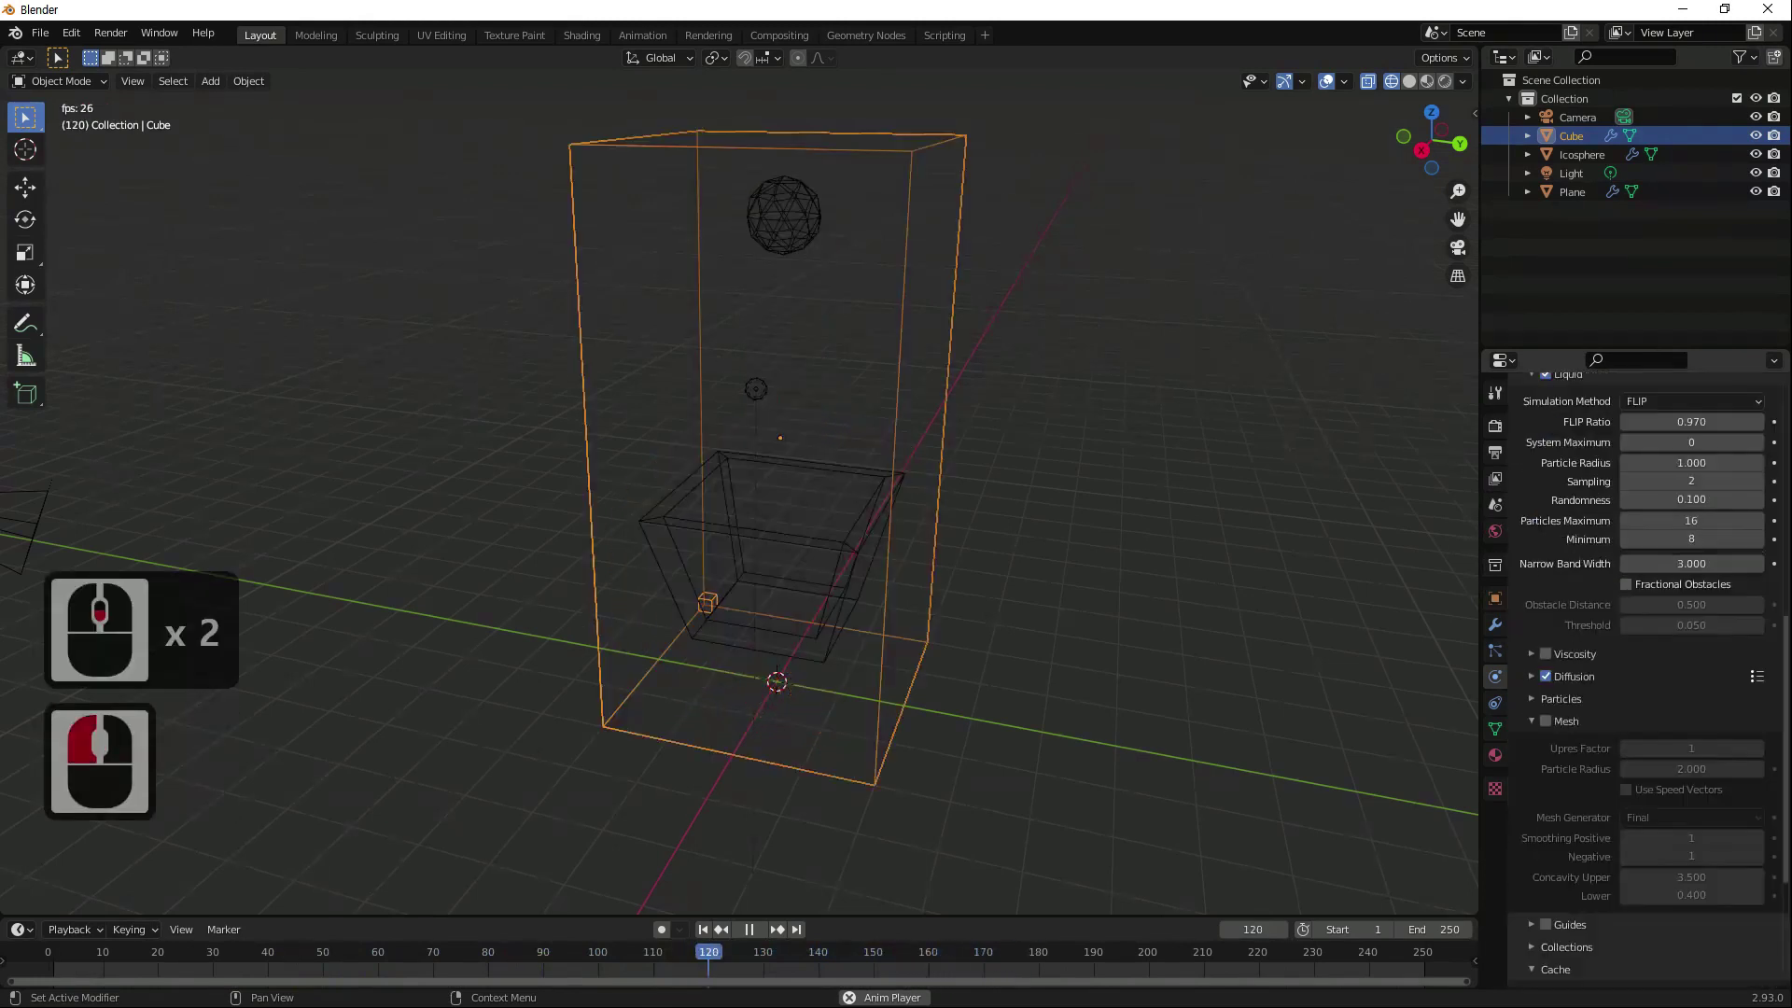
click(1757, 676)
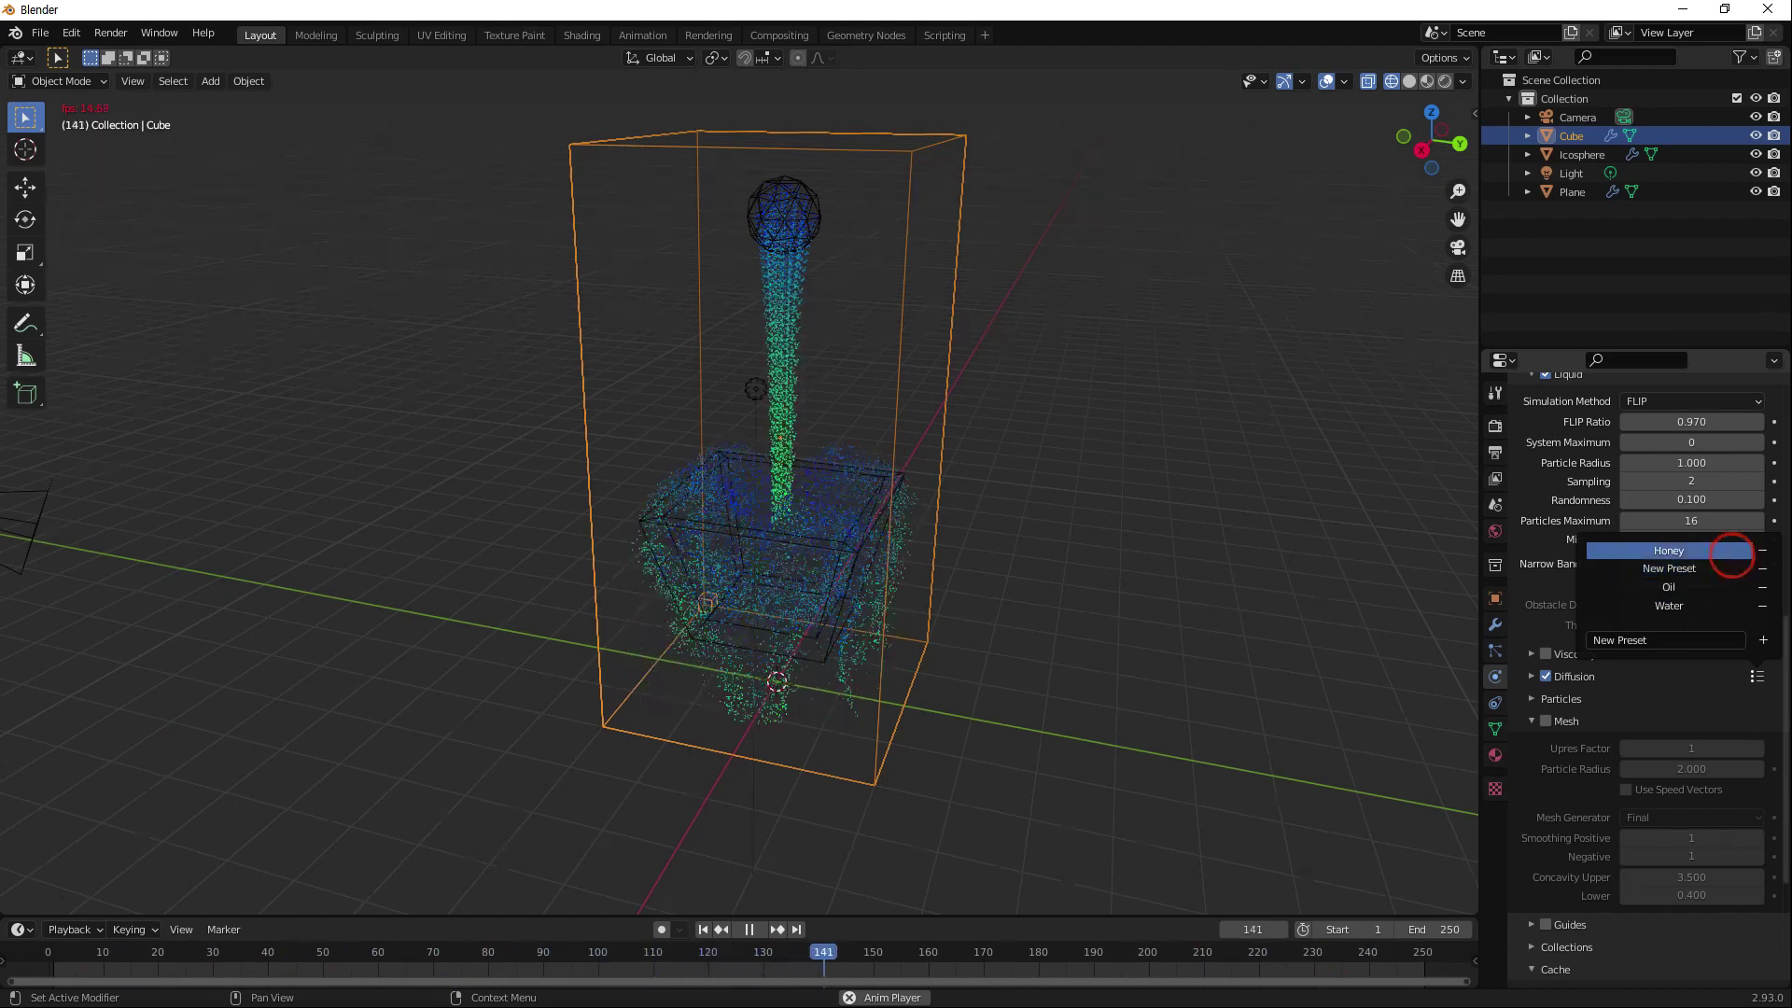
click(1733, 555)
Set the domain's resolution divisions to 64 and replay the honey simulation.
text(64)
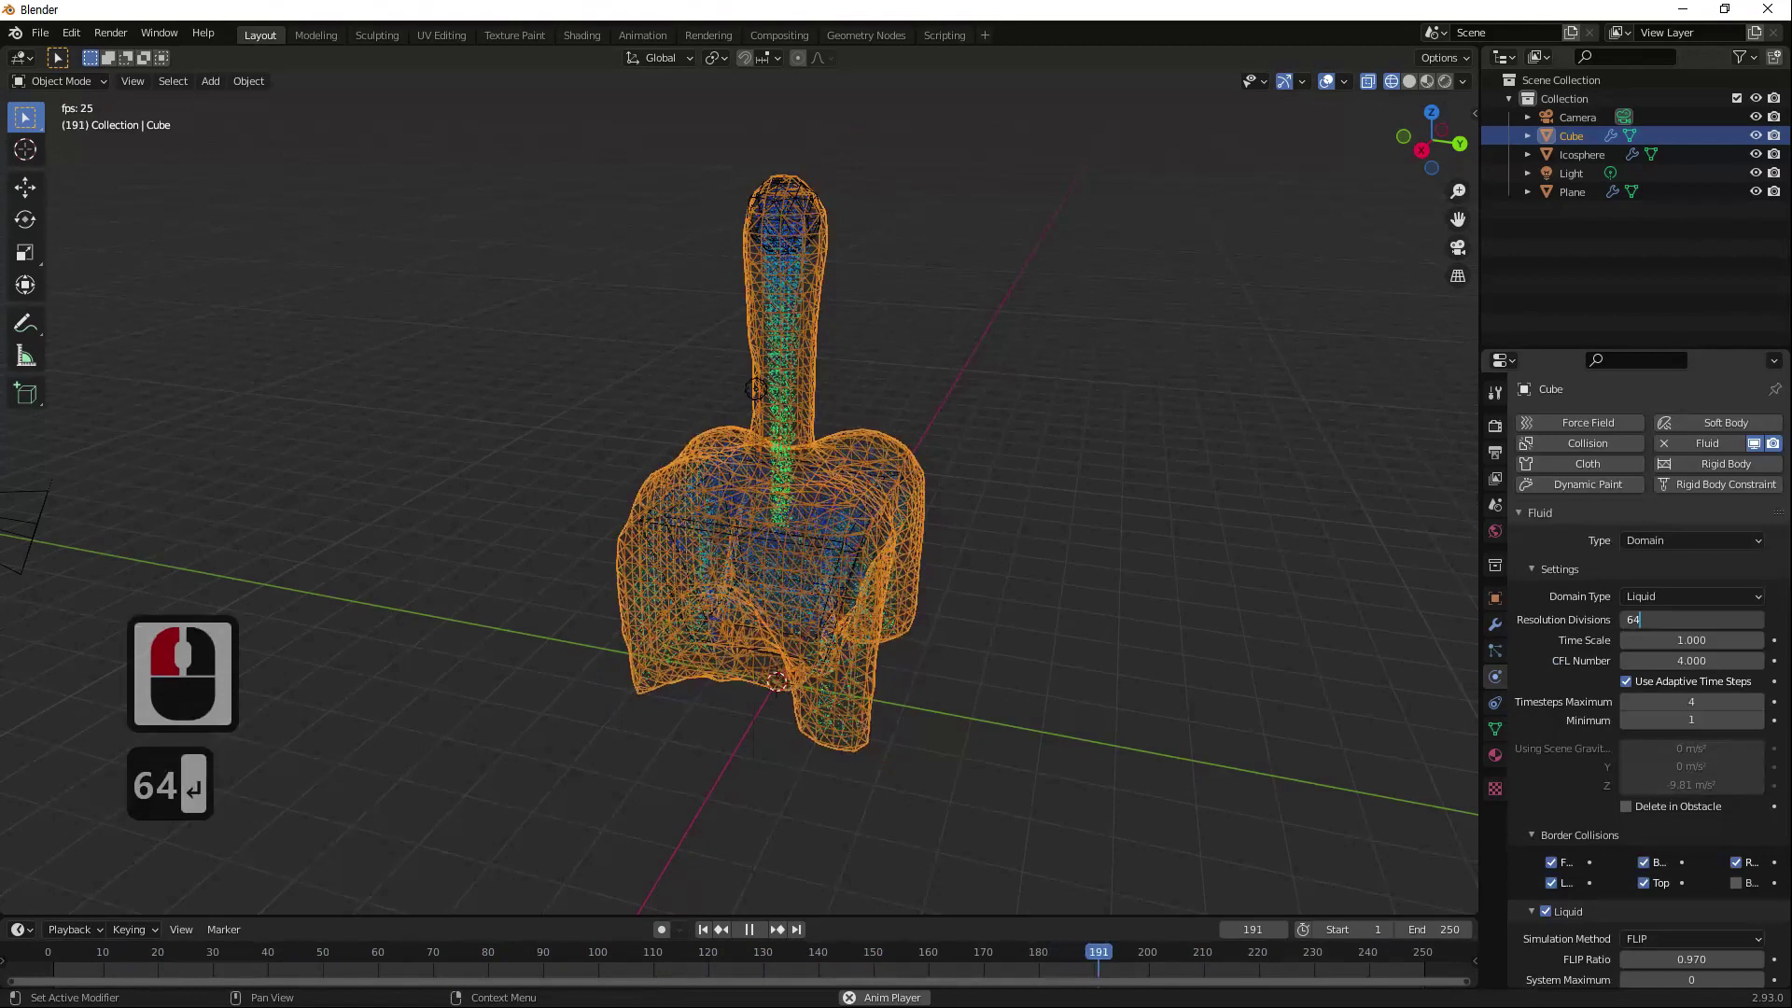
key(Return)
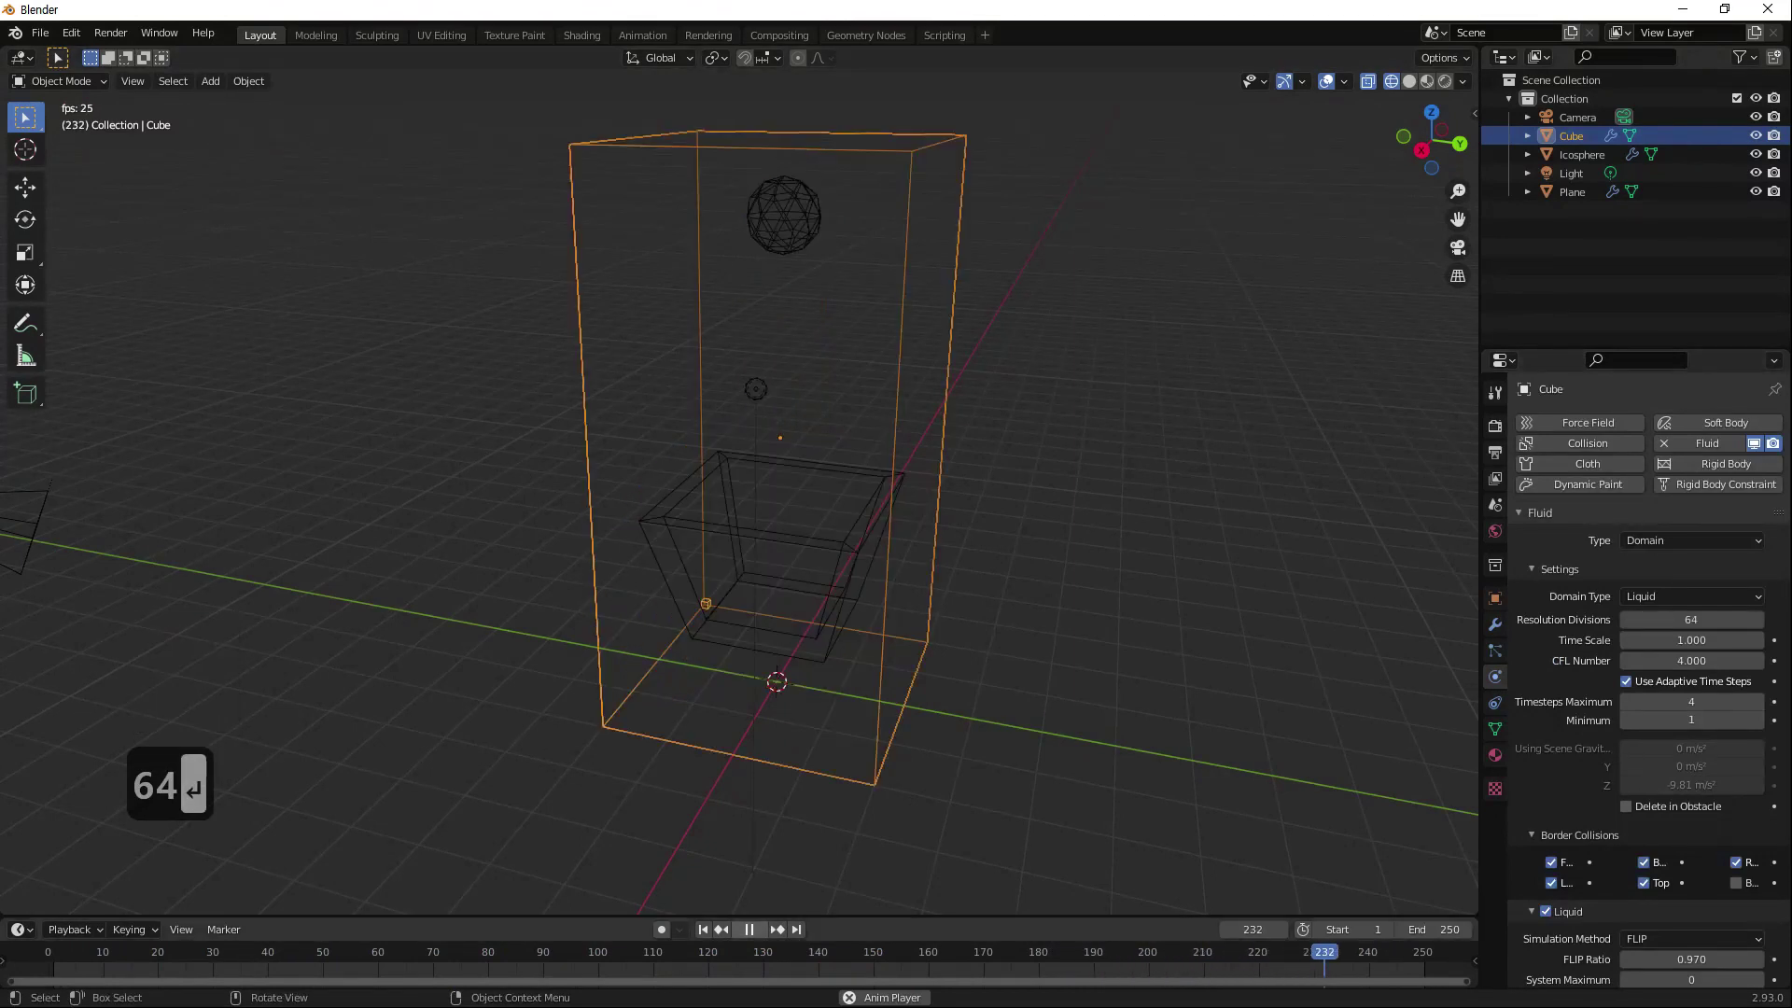
click(749, 929)
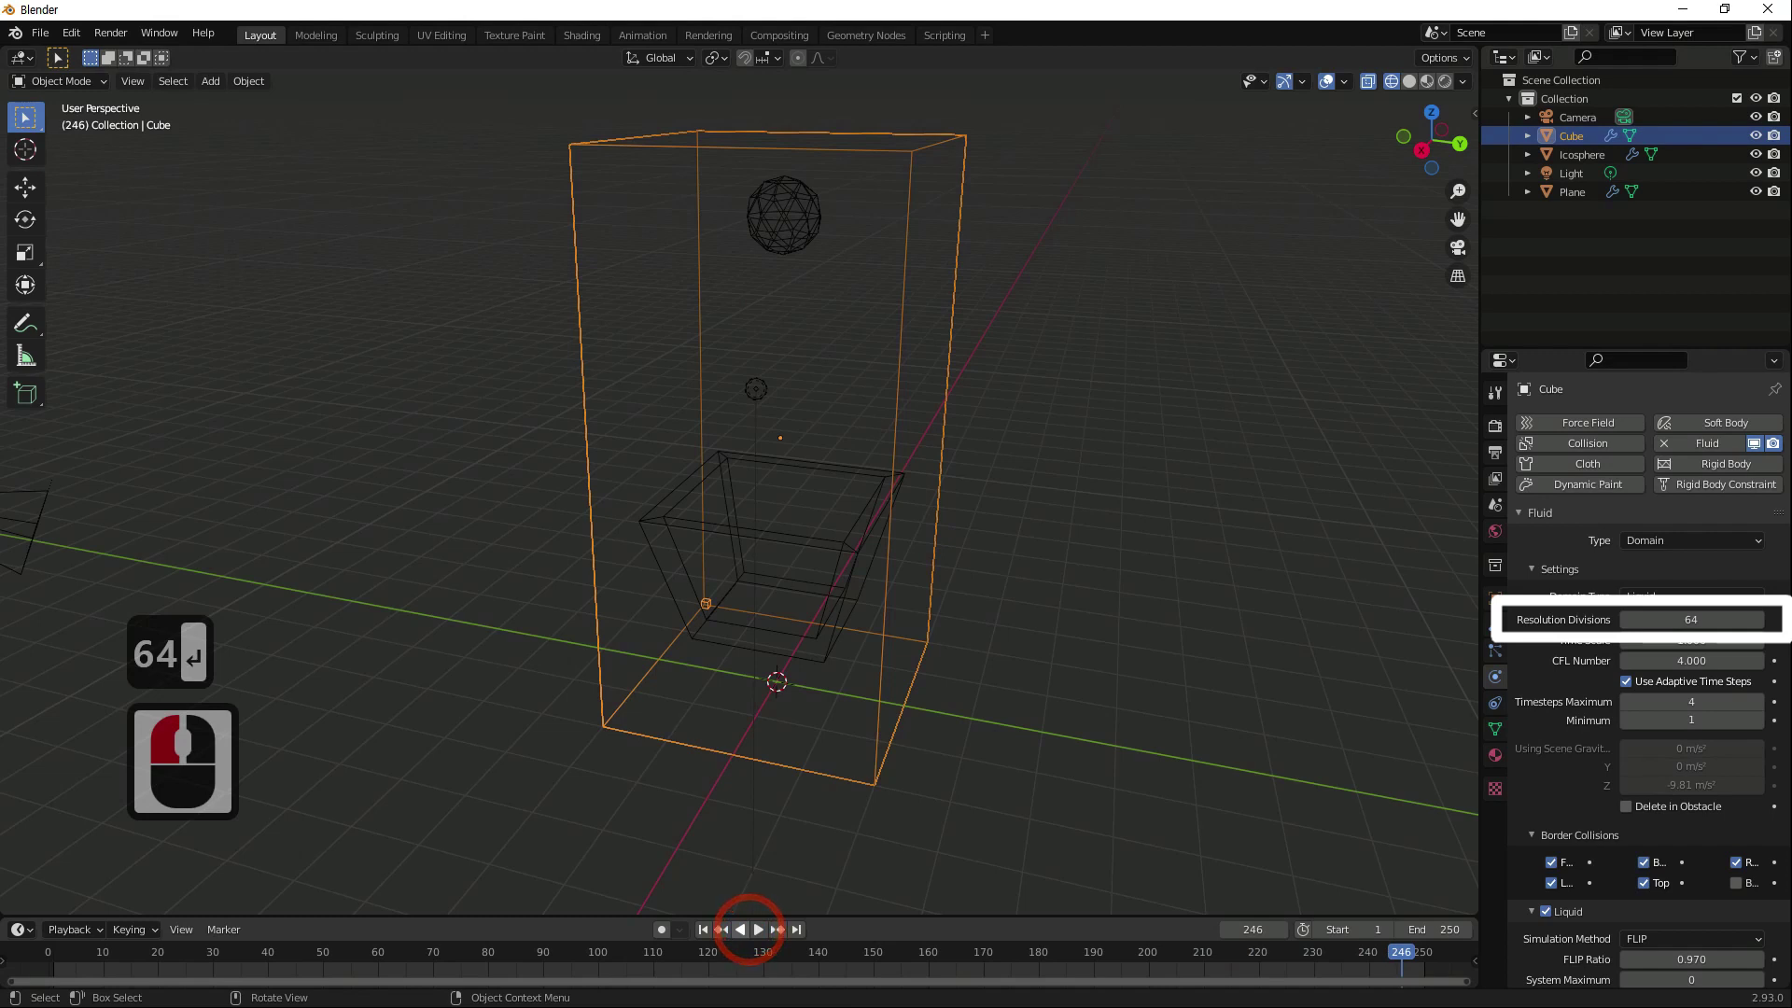
click(758, 929)
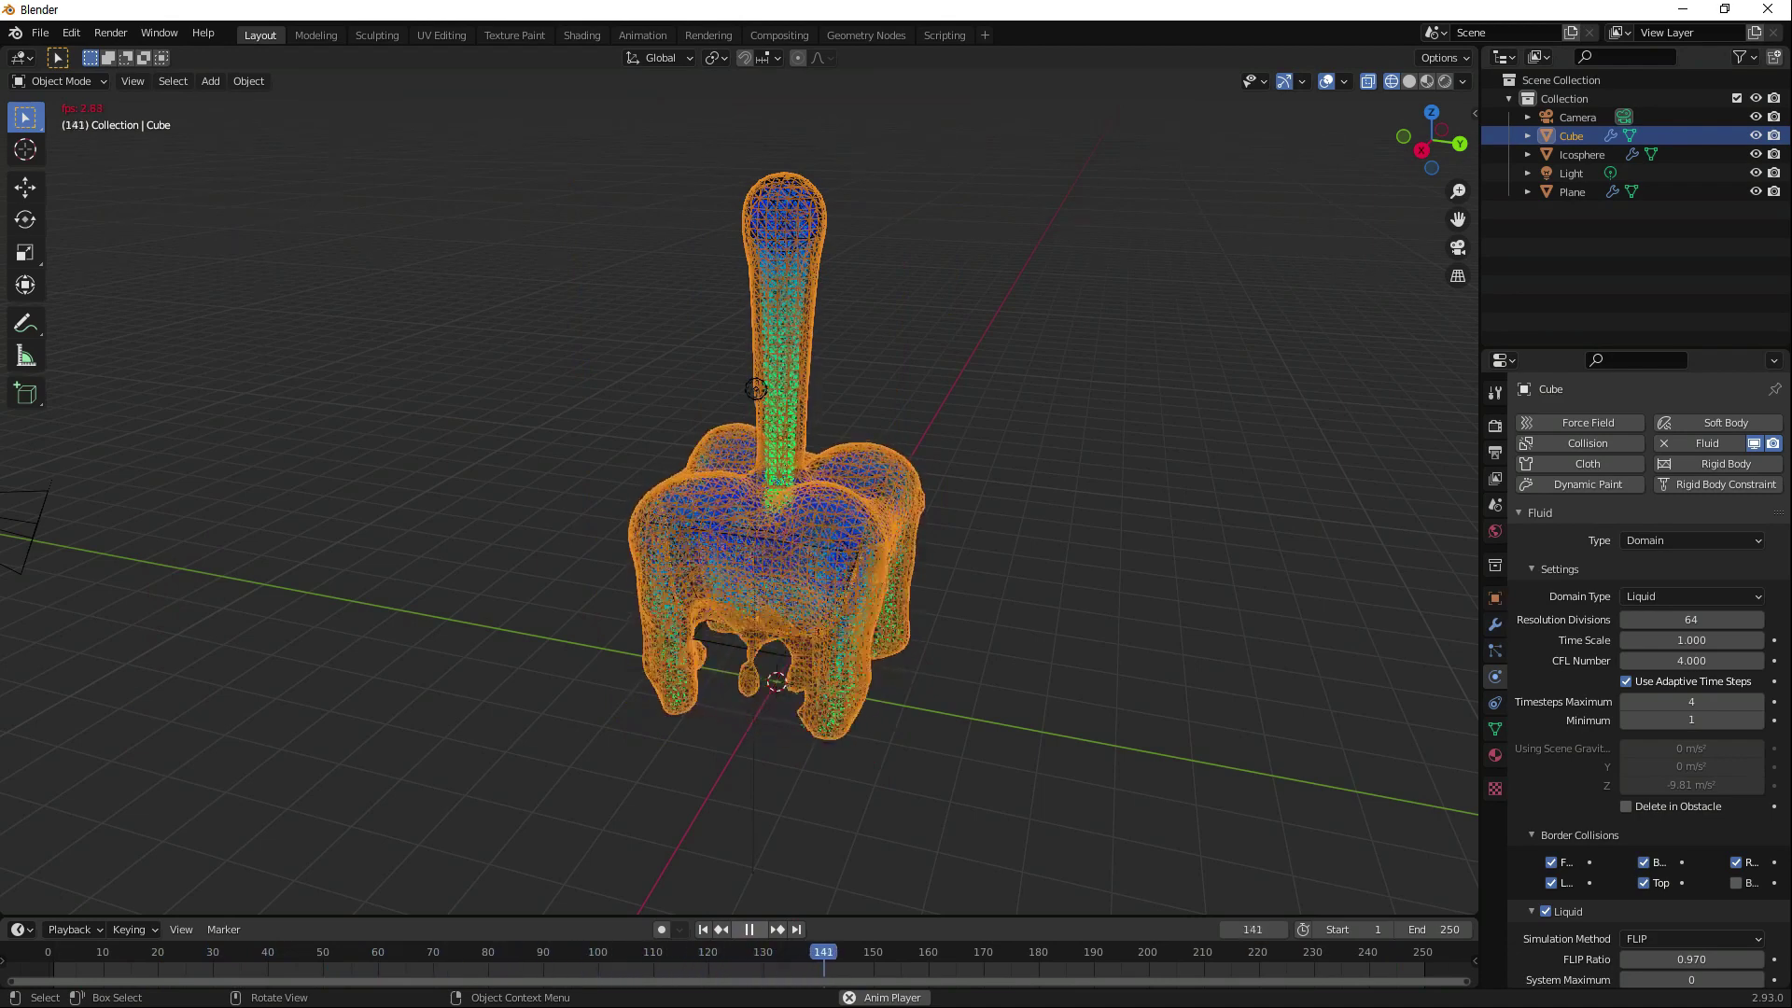
Add a new ico sphere mesh at the world origin.
click(211, 80)
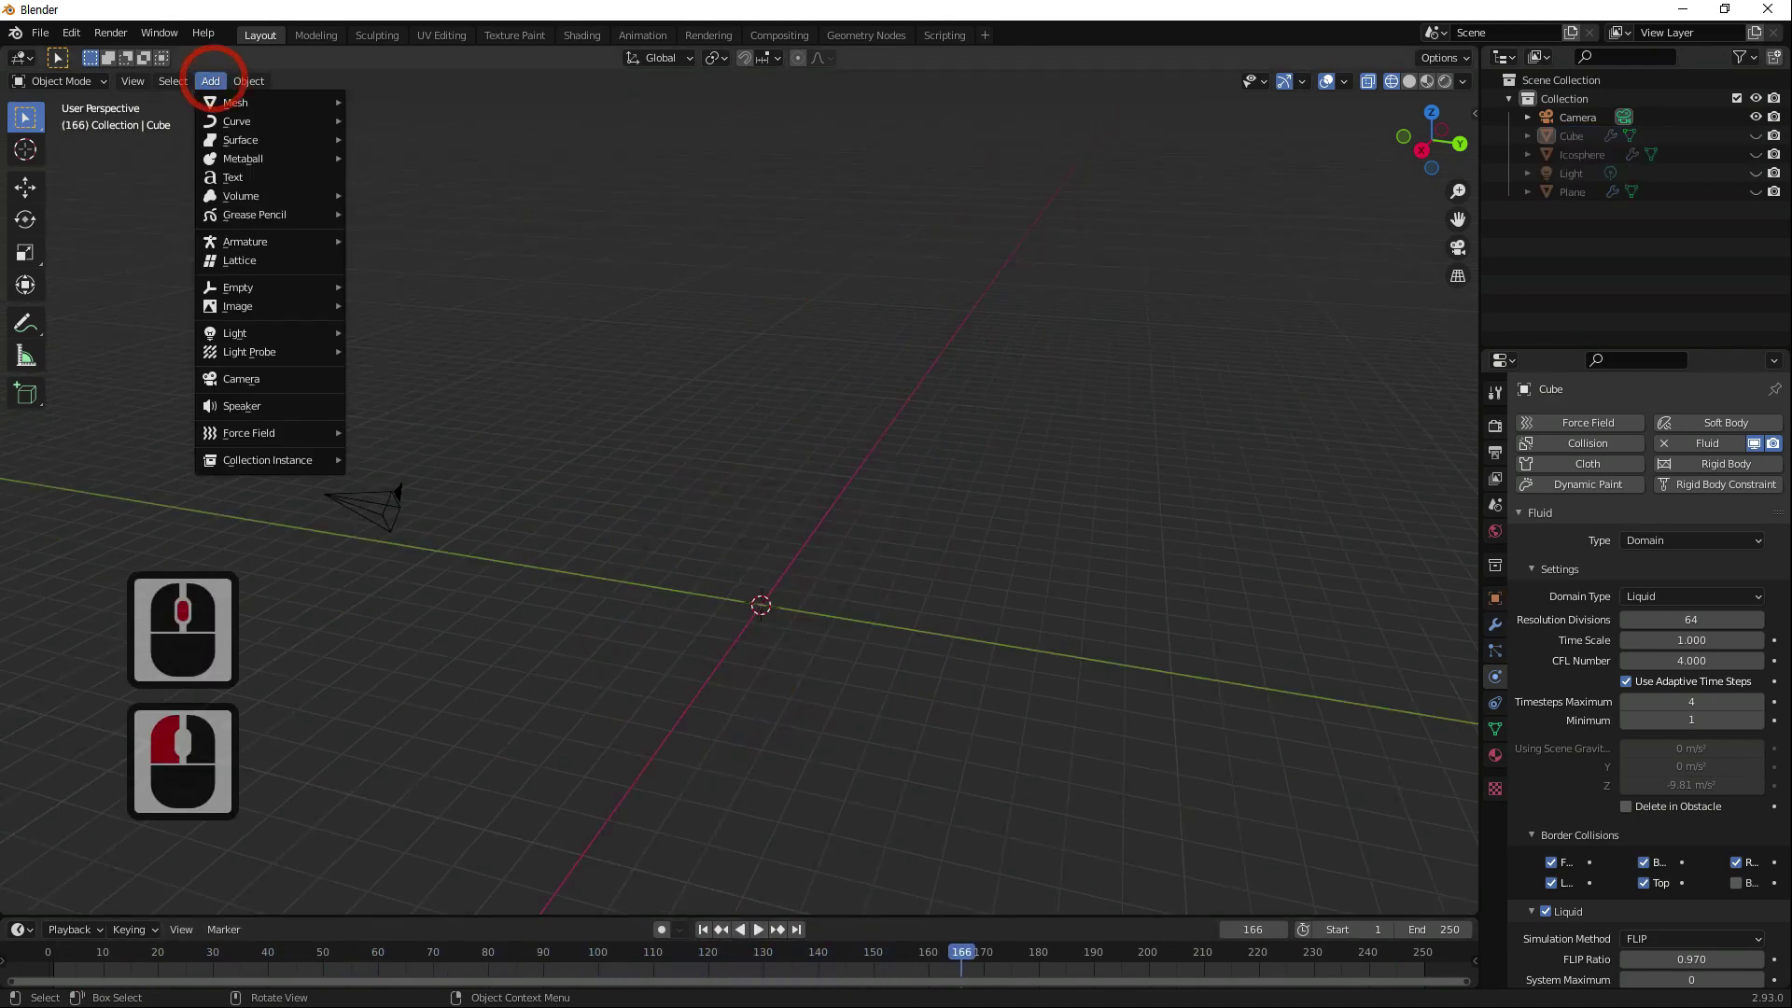
mouse_move(235, 102)
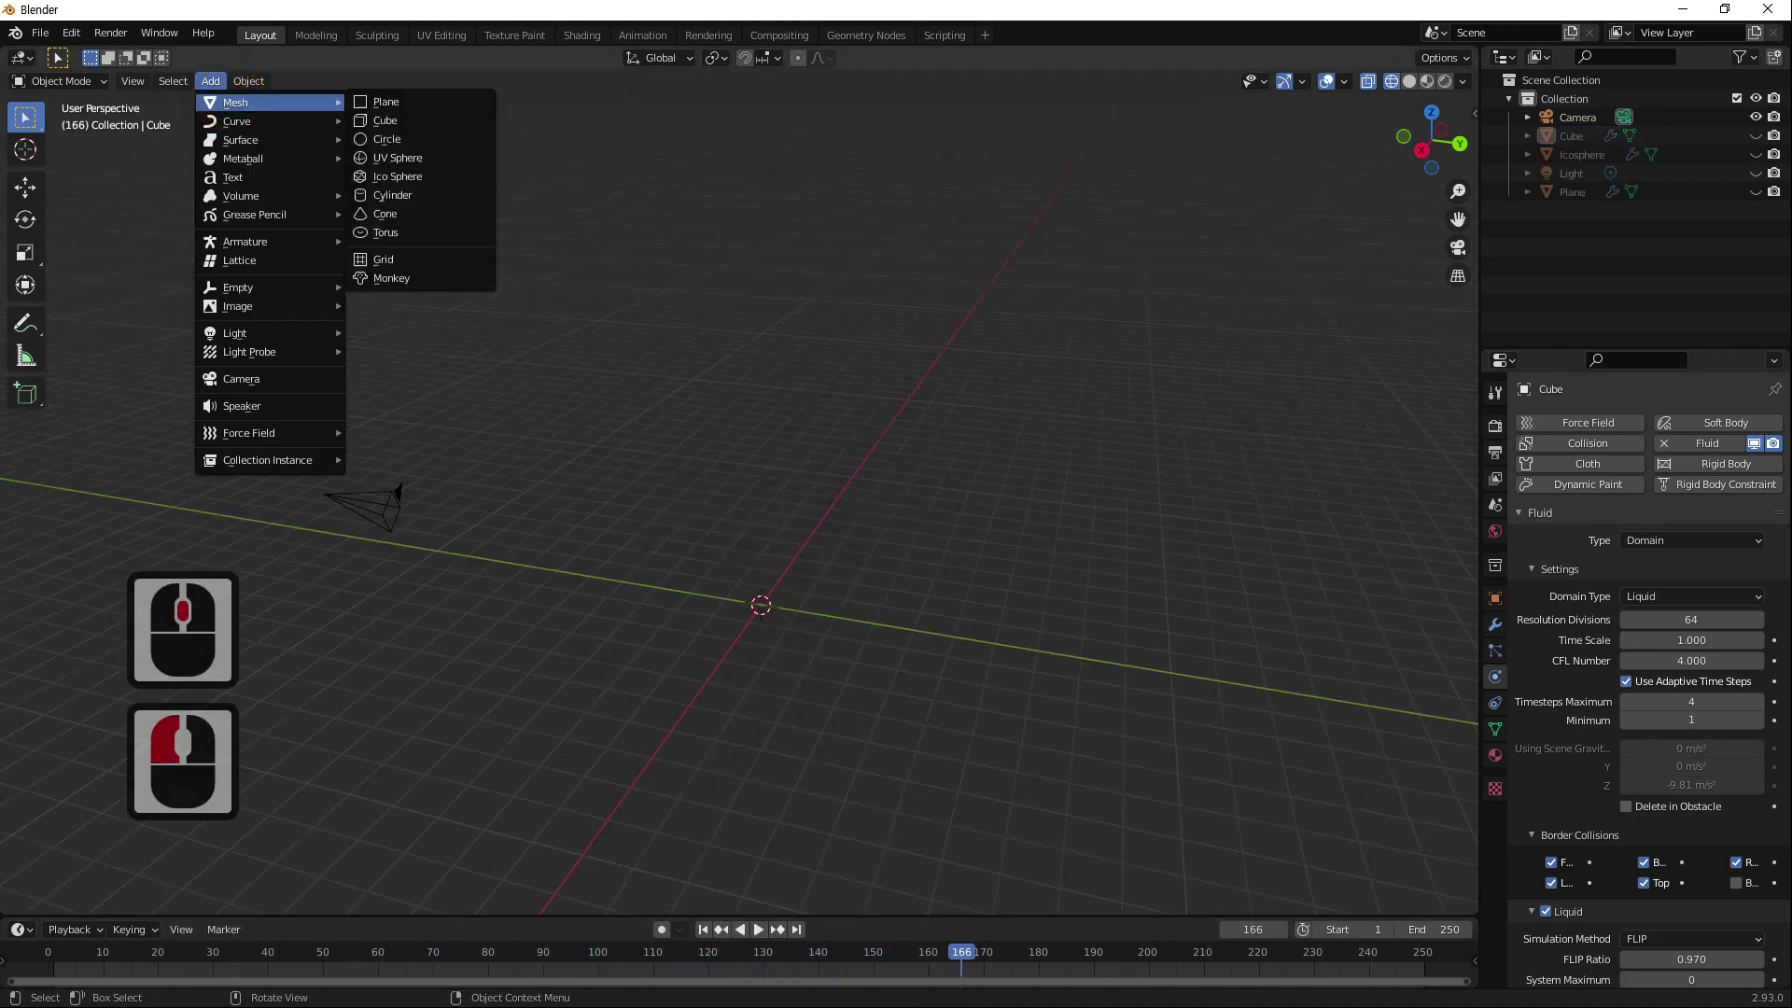
scroll(400, 100, down, 6)
scroll(420, 187, up, 3)
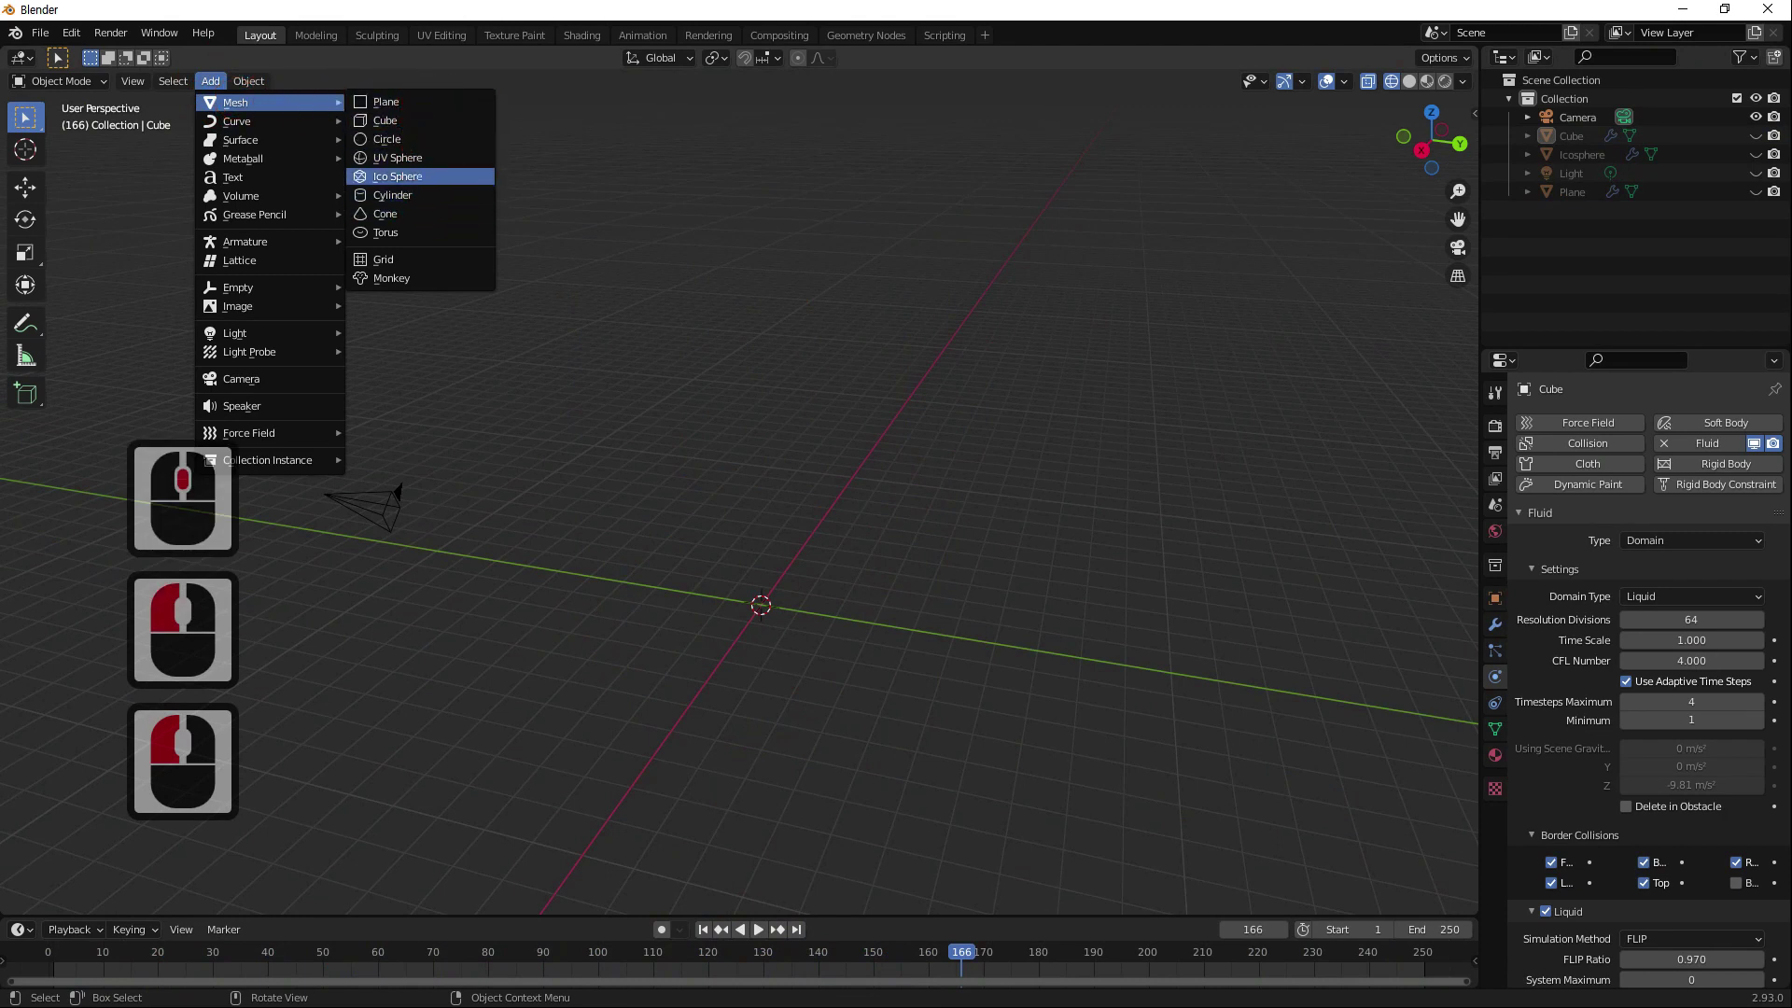
scroll(420, 186, down, 1)
click(398, 176)
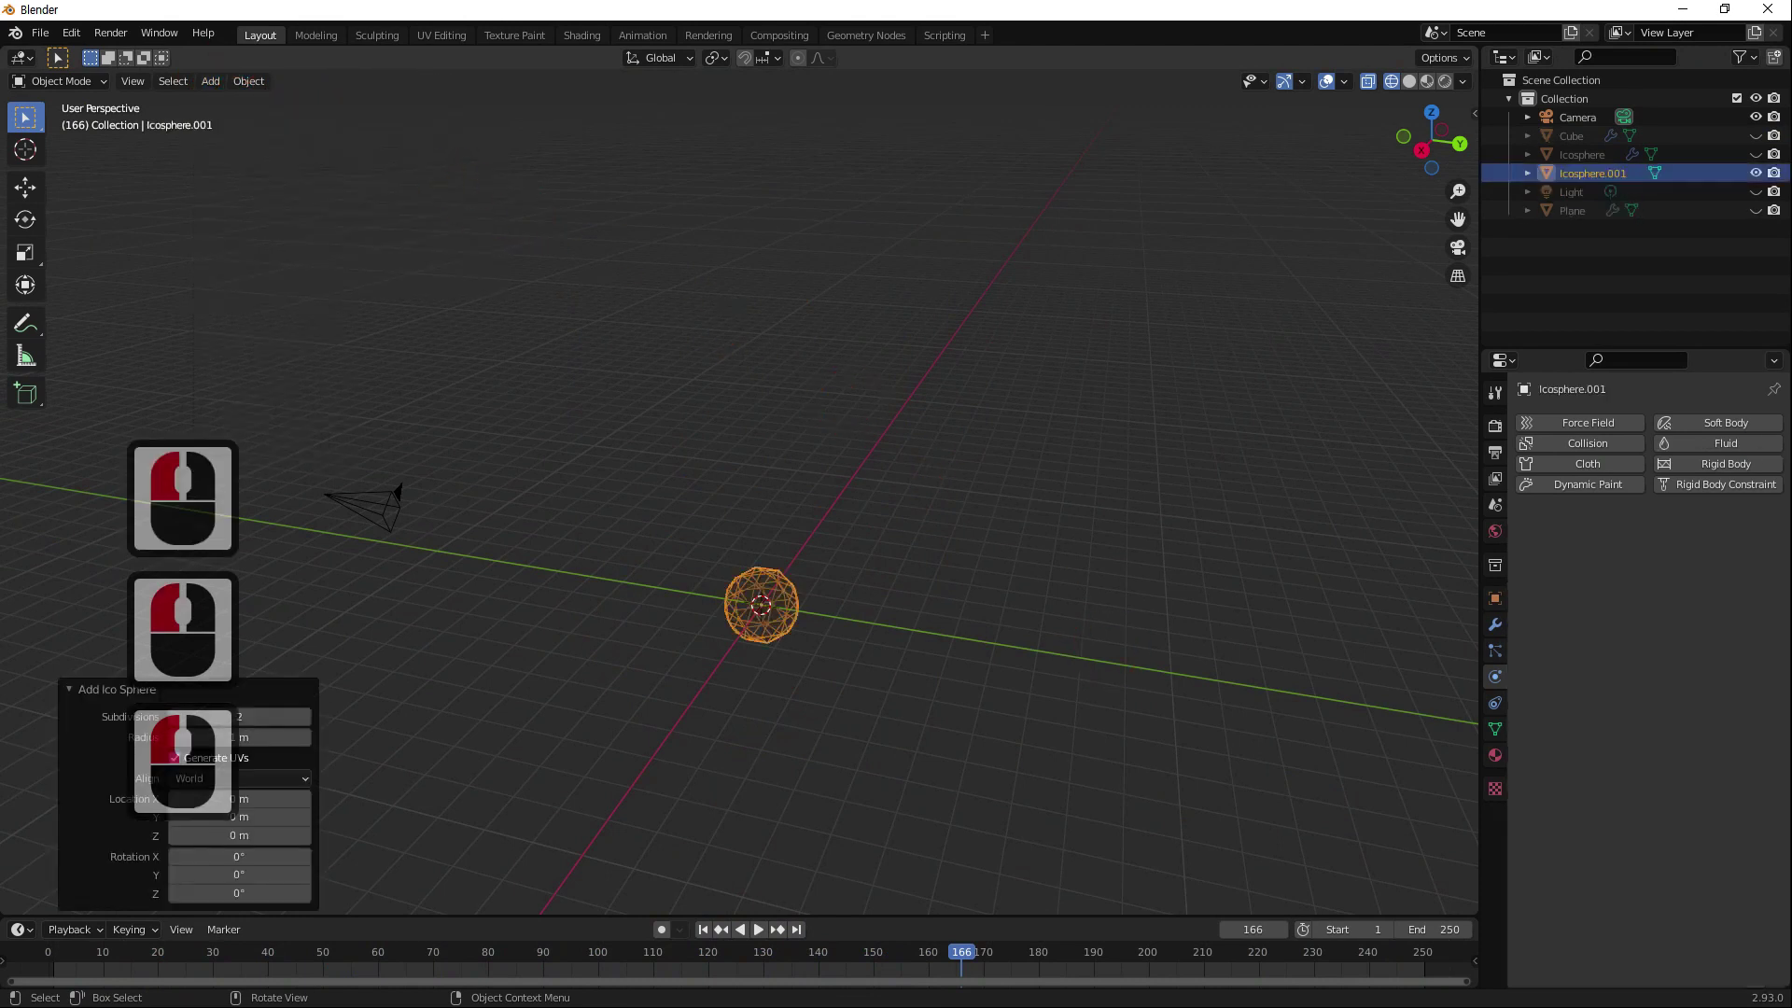
Find the Quick Liquid effect with the operator search and apply it to the new ico sphere.
key(F3)
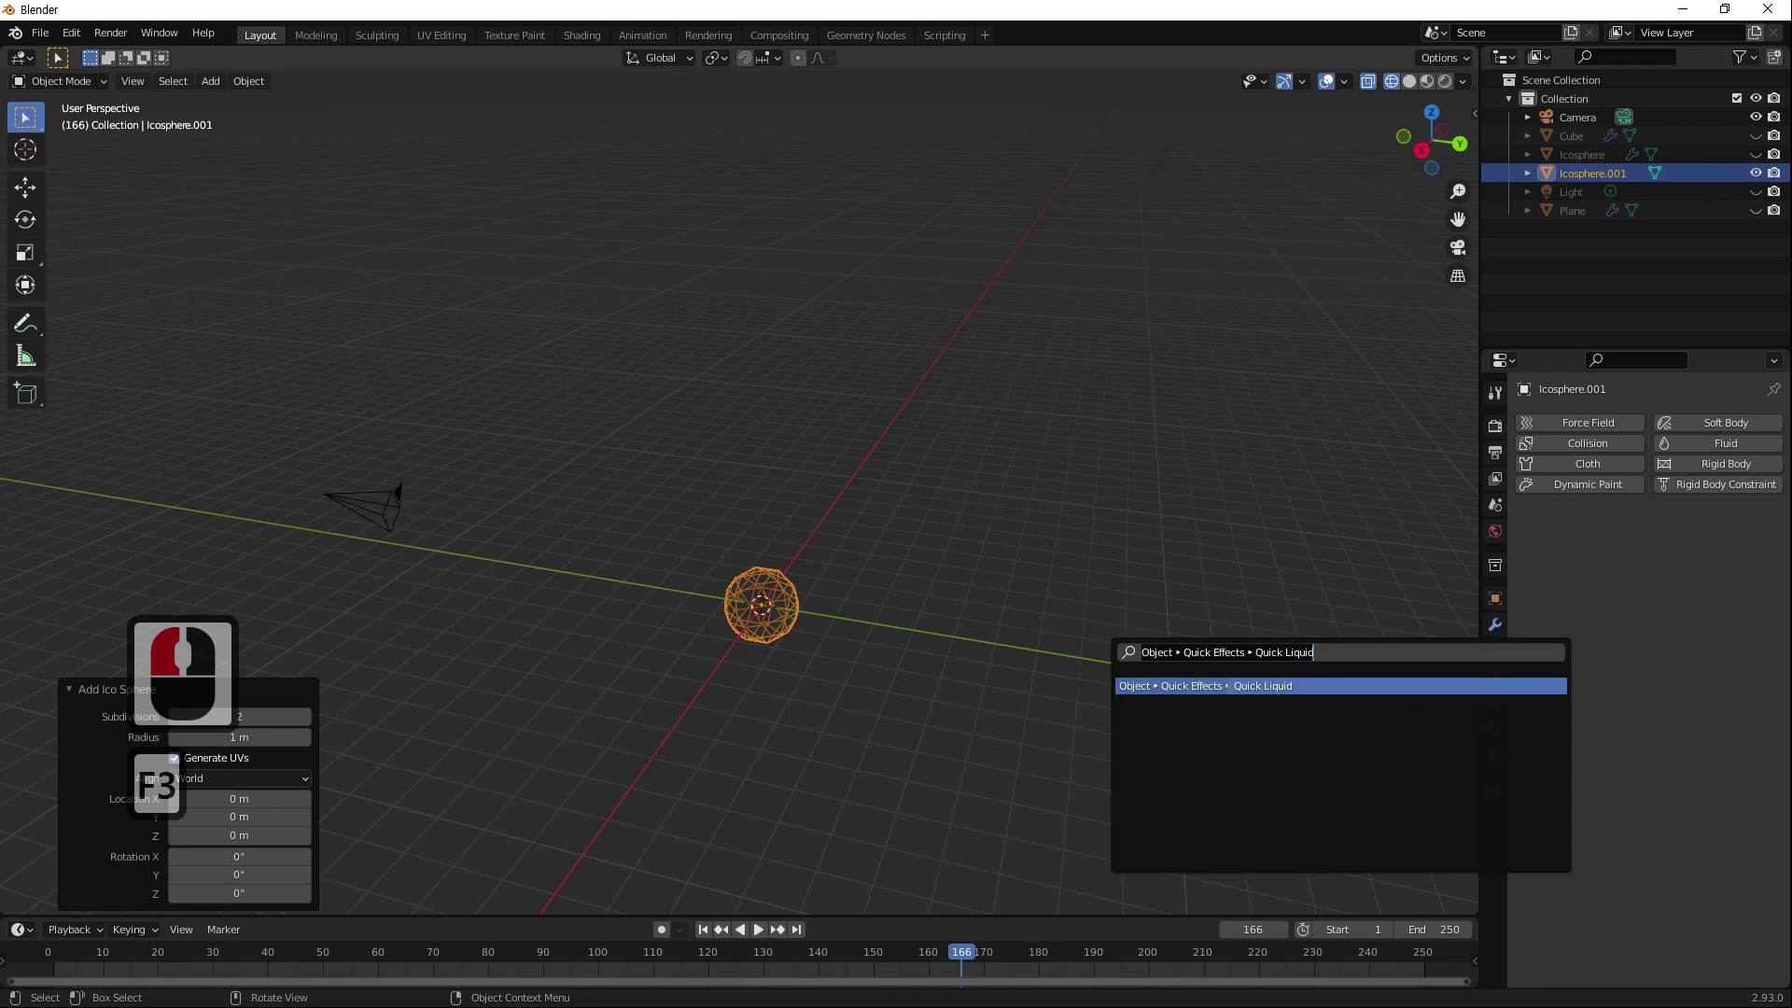
text(qui)
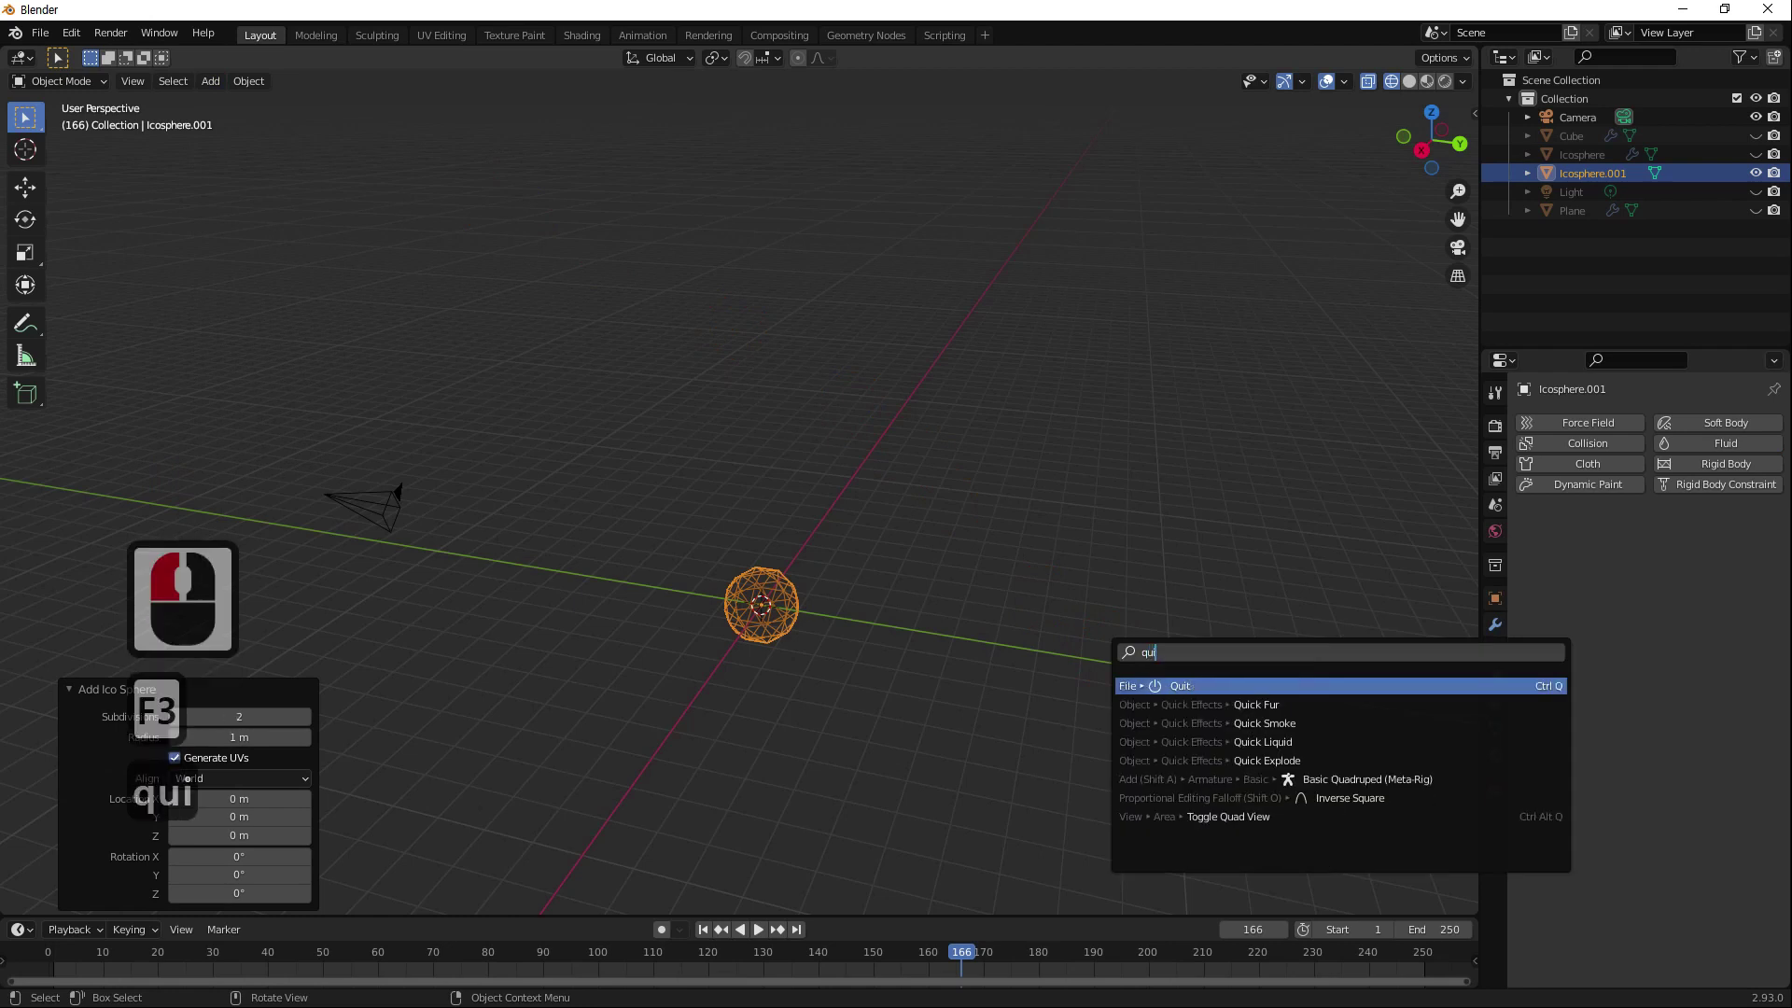
text(ck liquid)
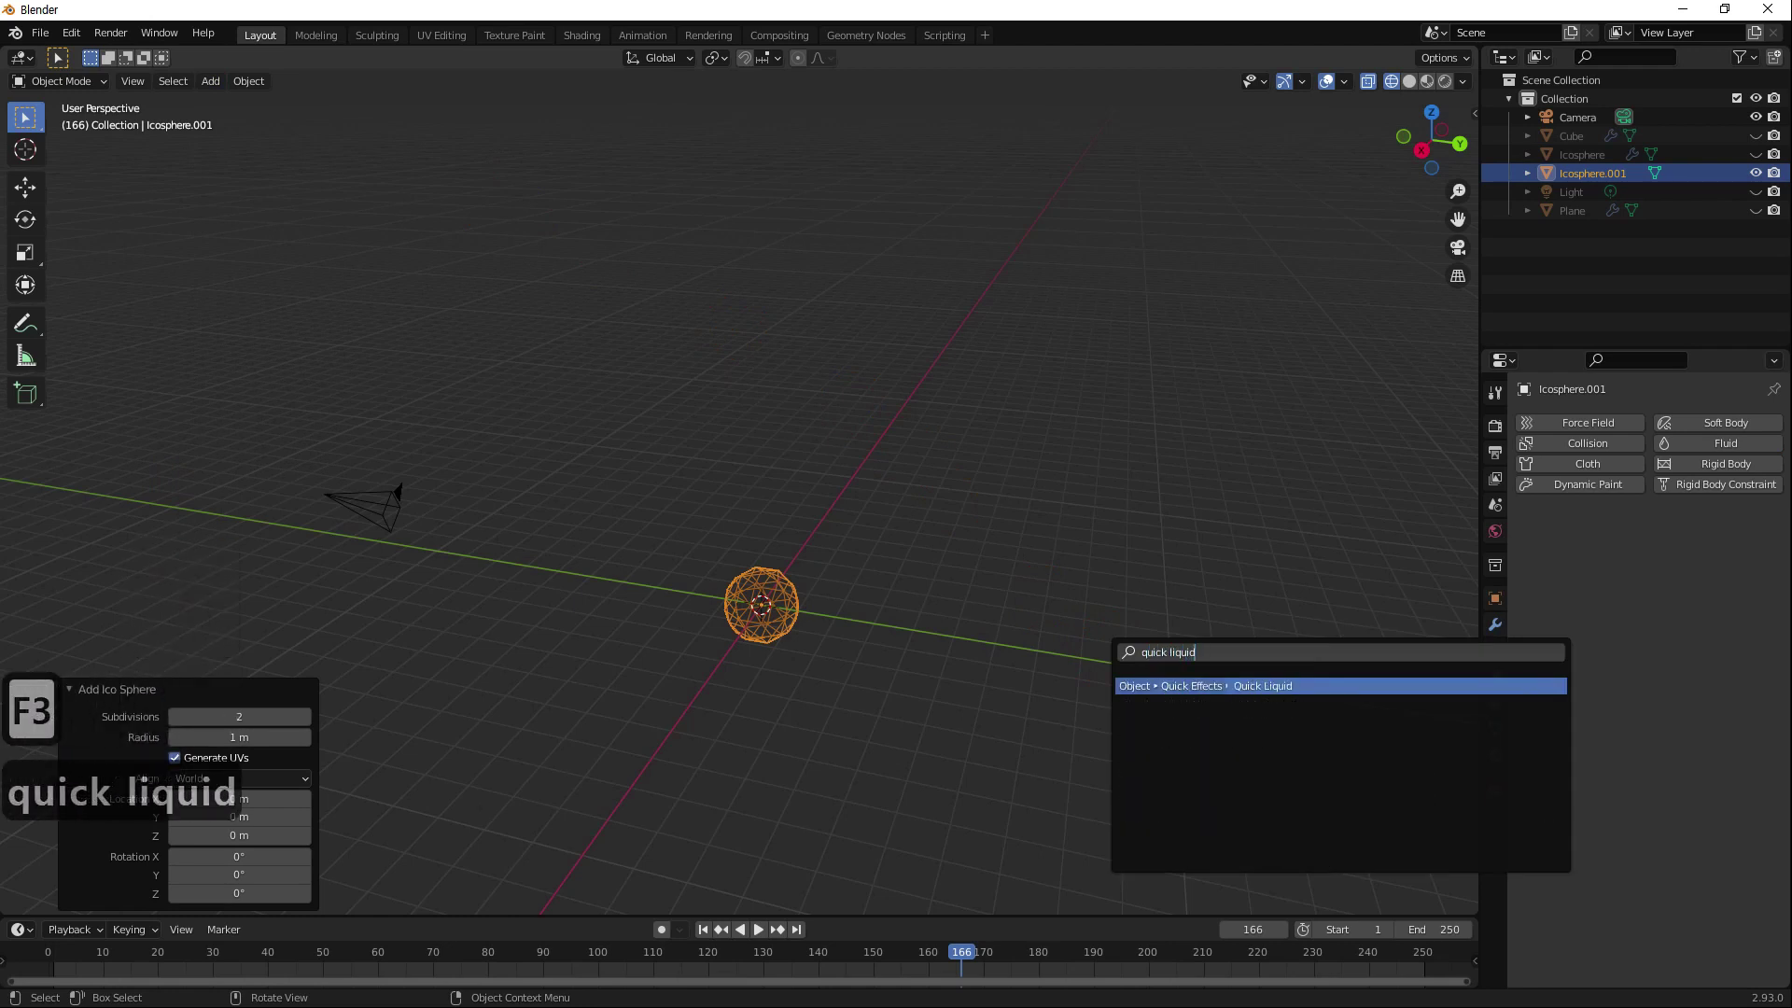
key(Return)
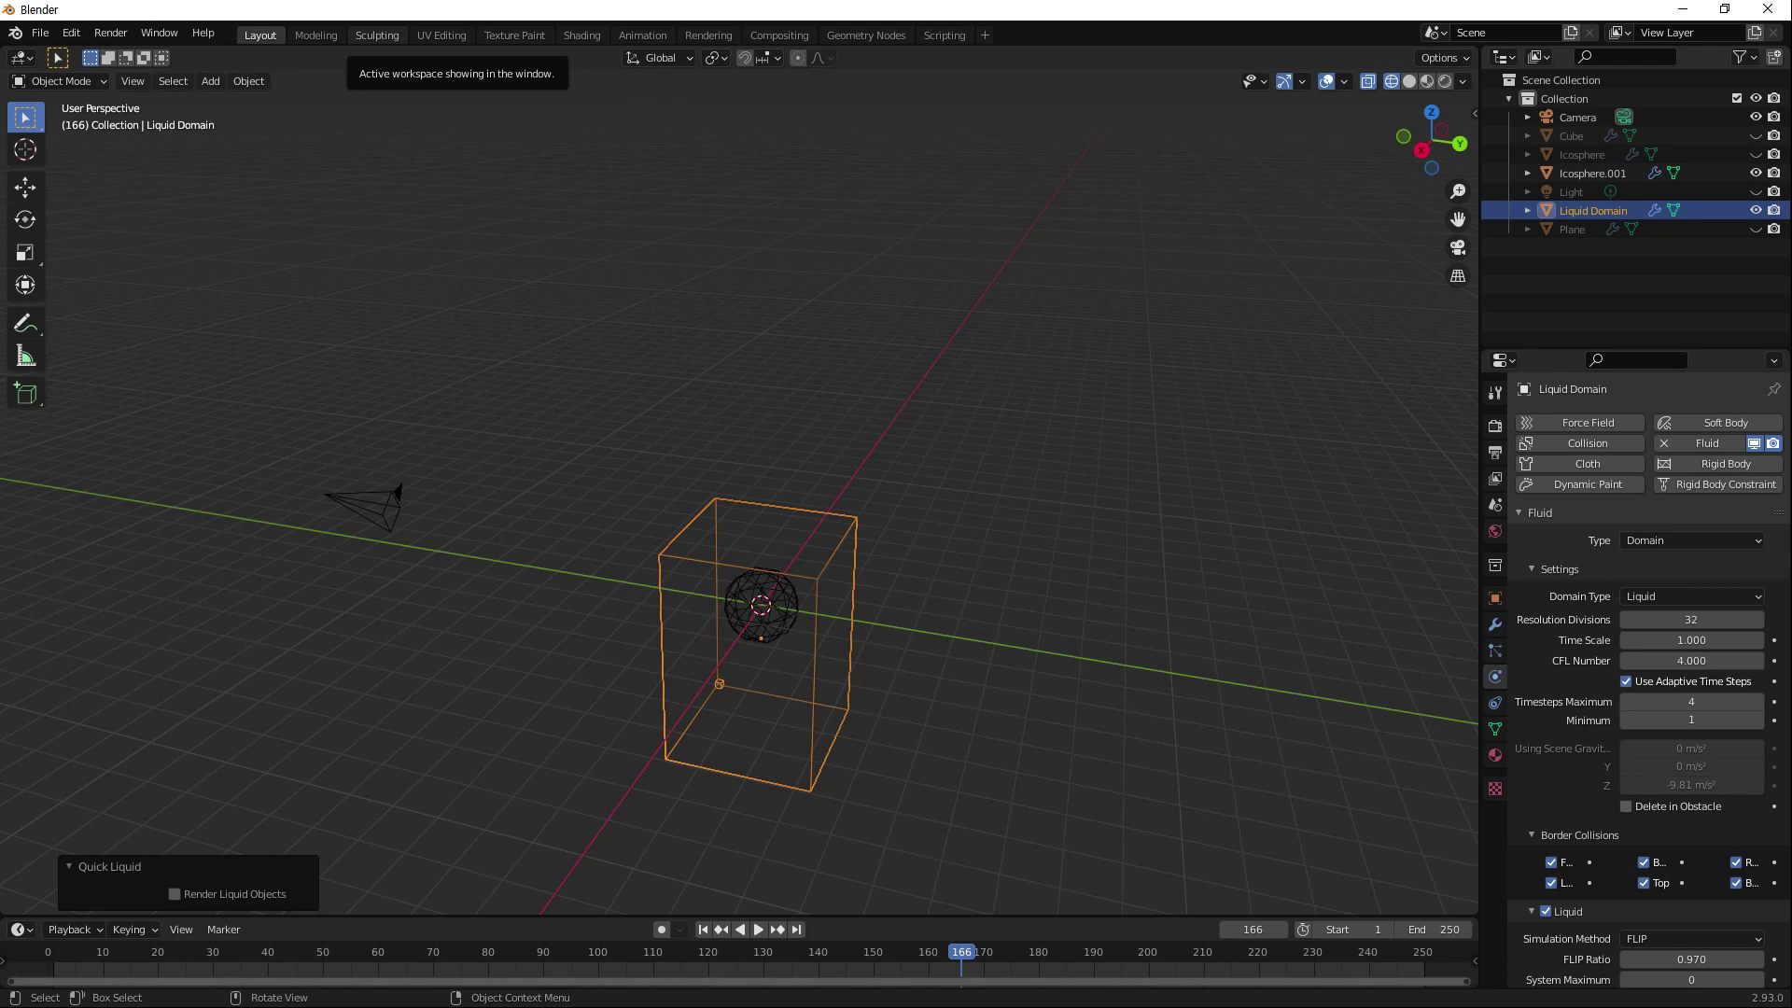
Examine the Liquid Domain material's node setup in the Shading workspace, and return to the Layout workspace.
click(580, 28)
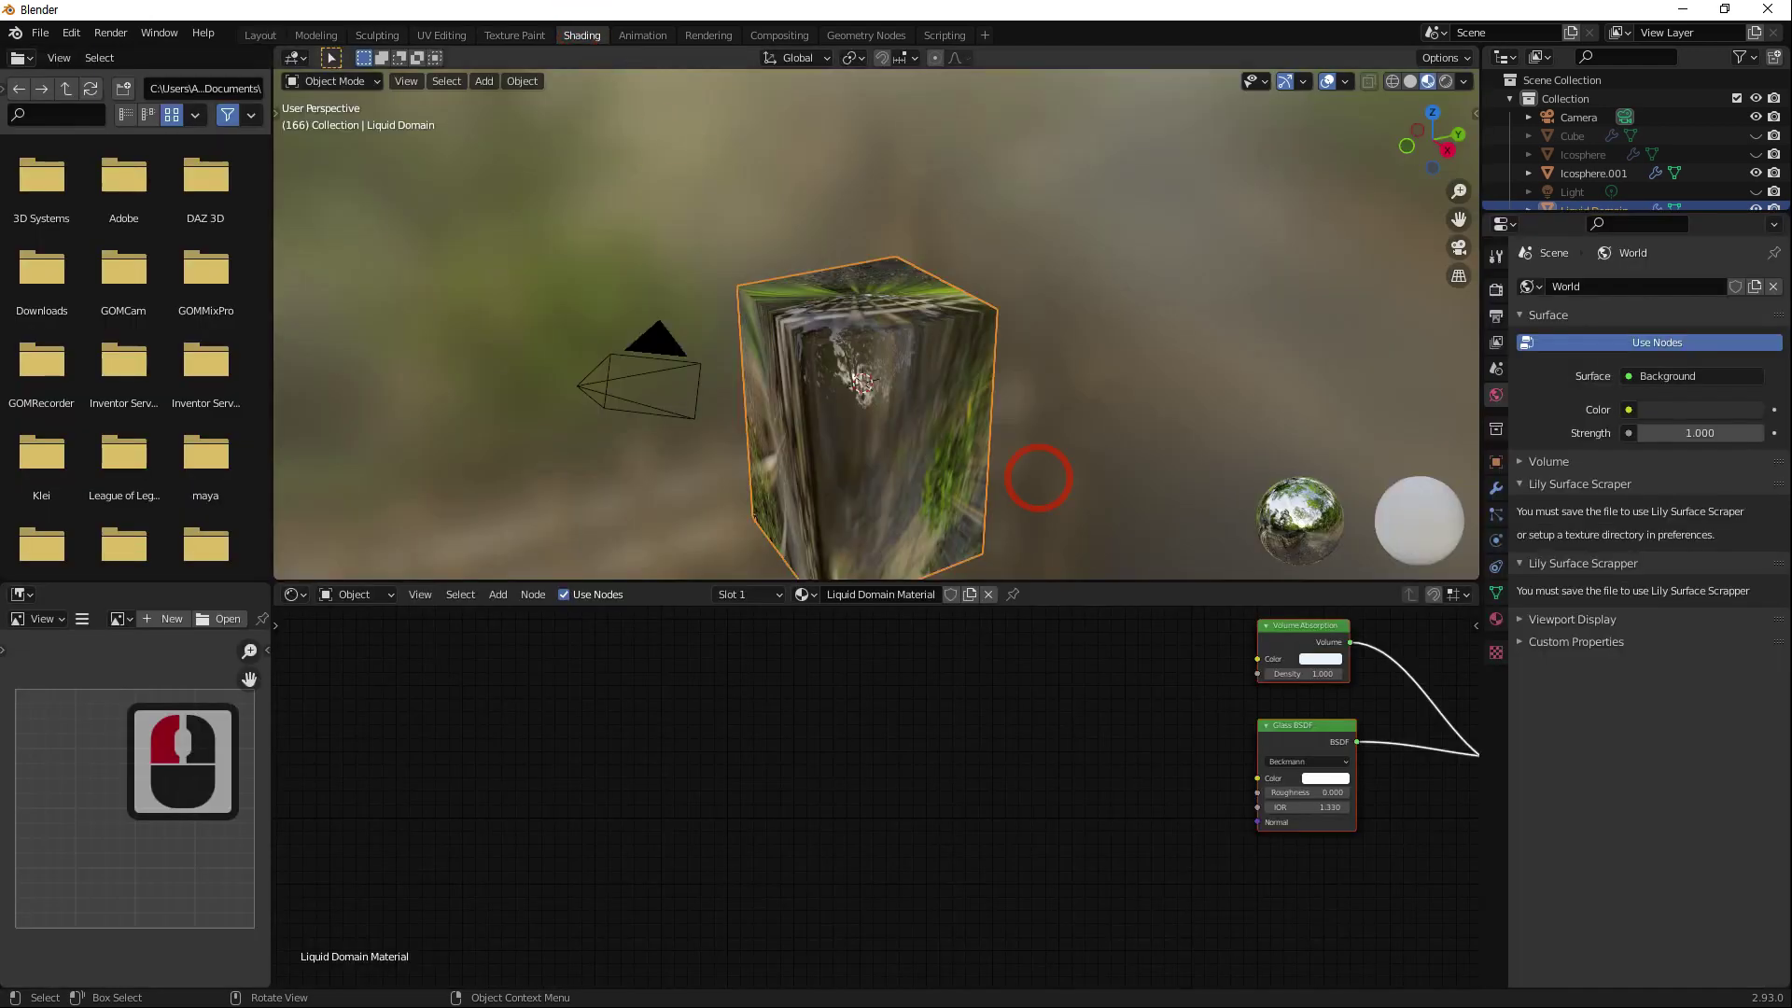
middle_drag(1317, 807, 1345, 807)
middle_drag(1166, 766, 962, 804)
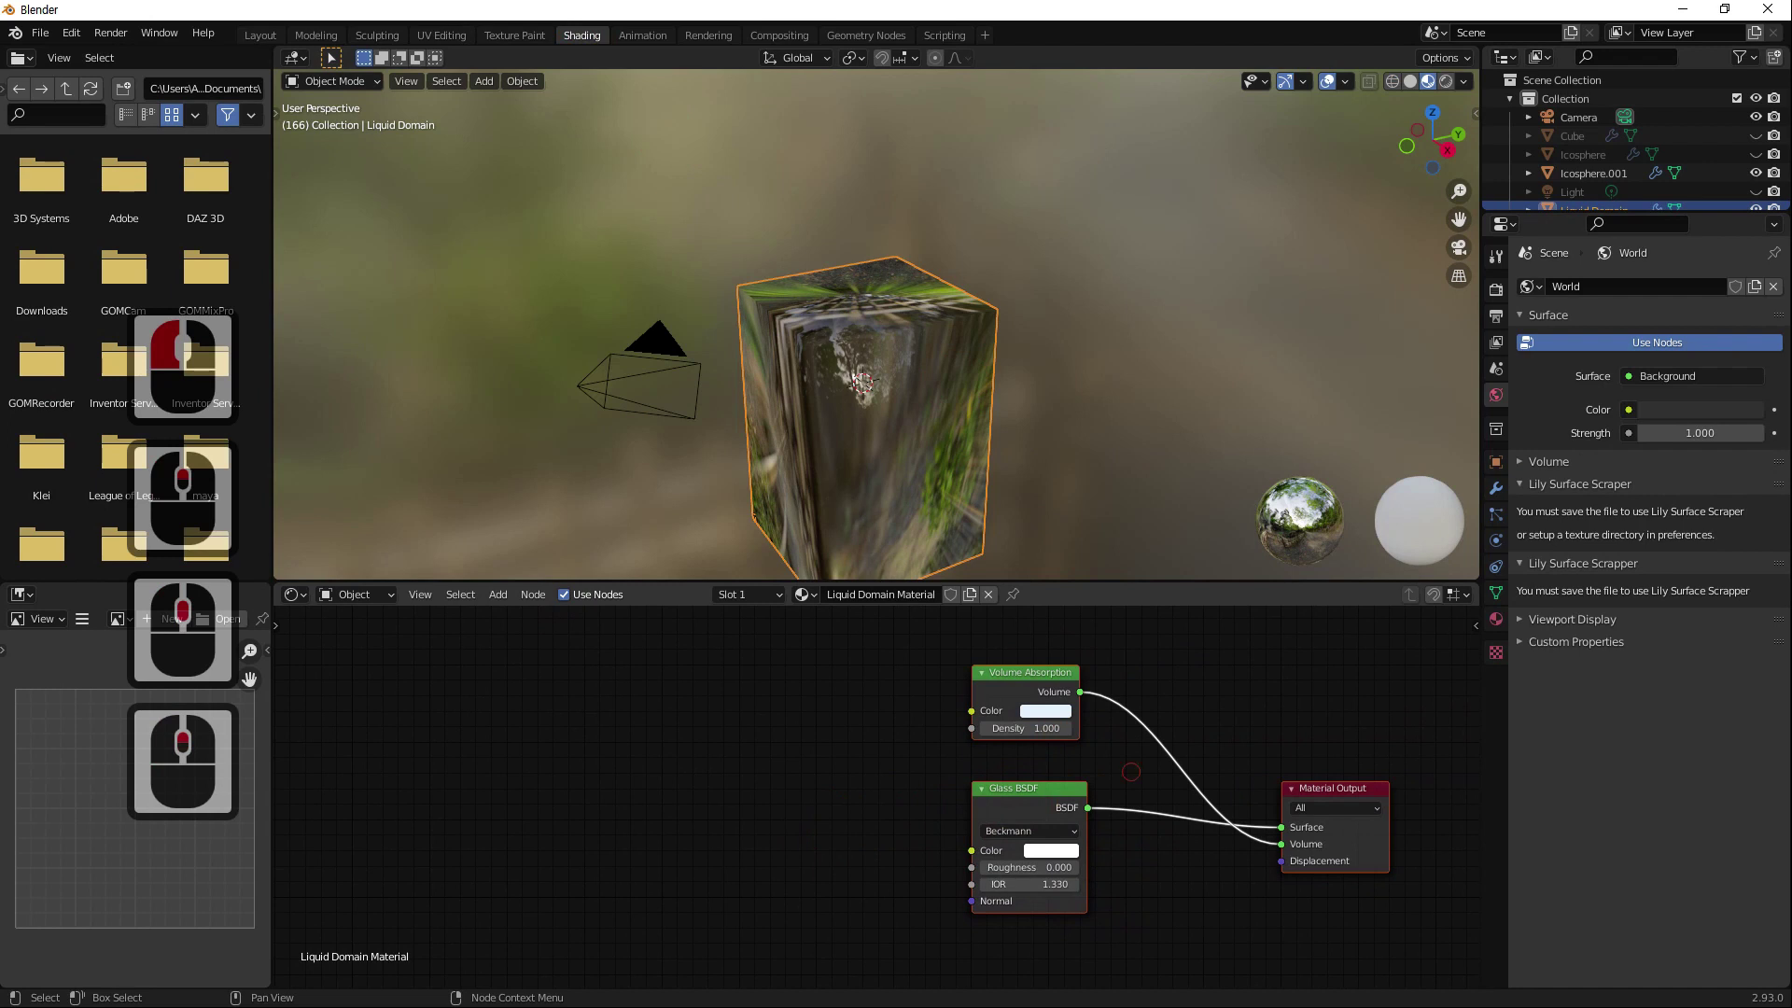
middle_drag(1131, 772, 1070, 761)
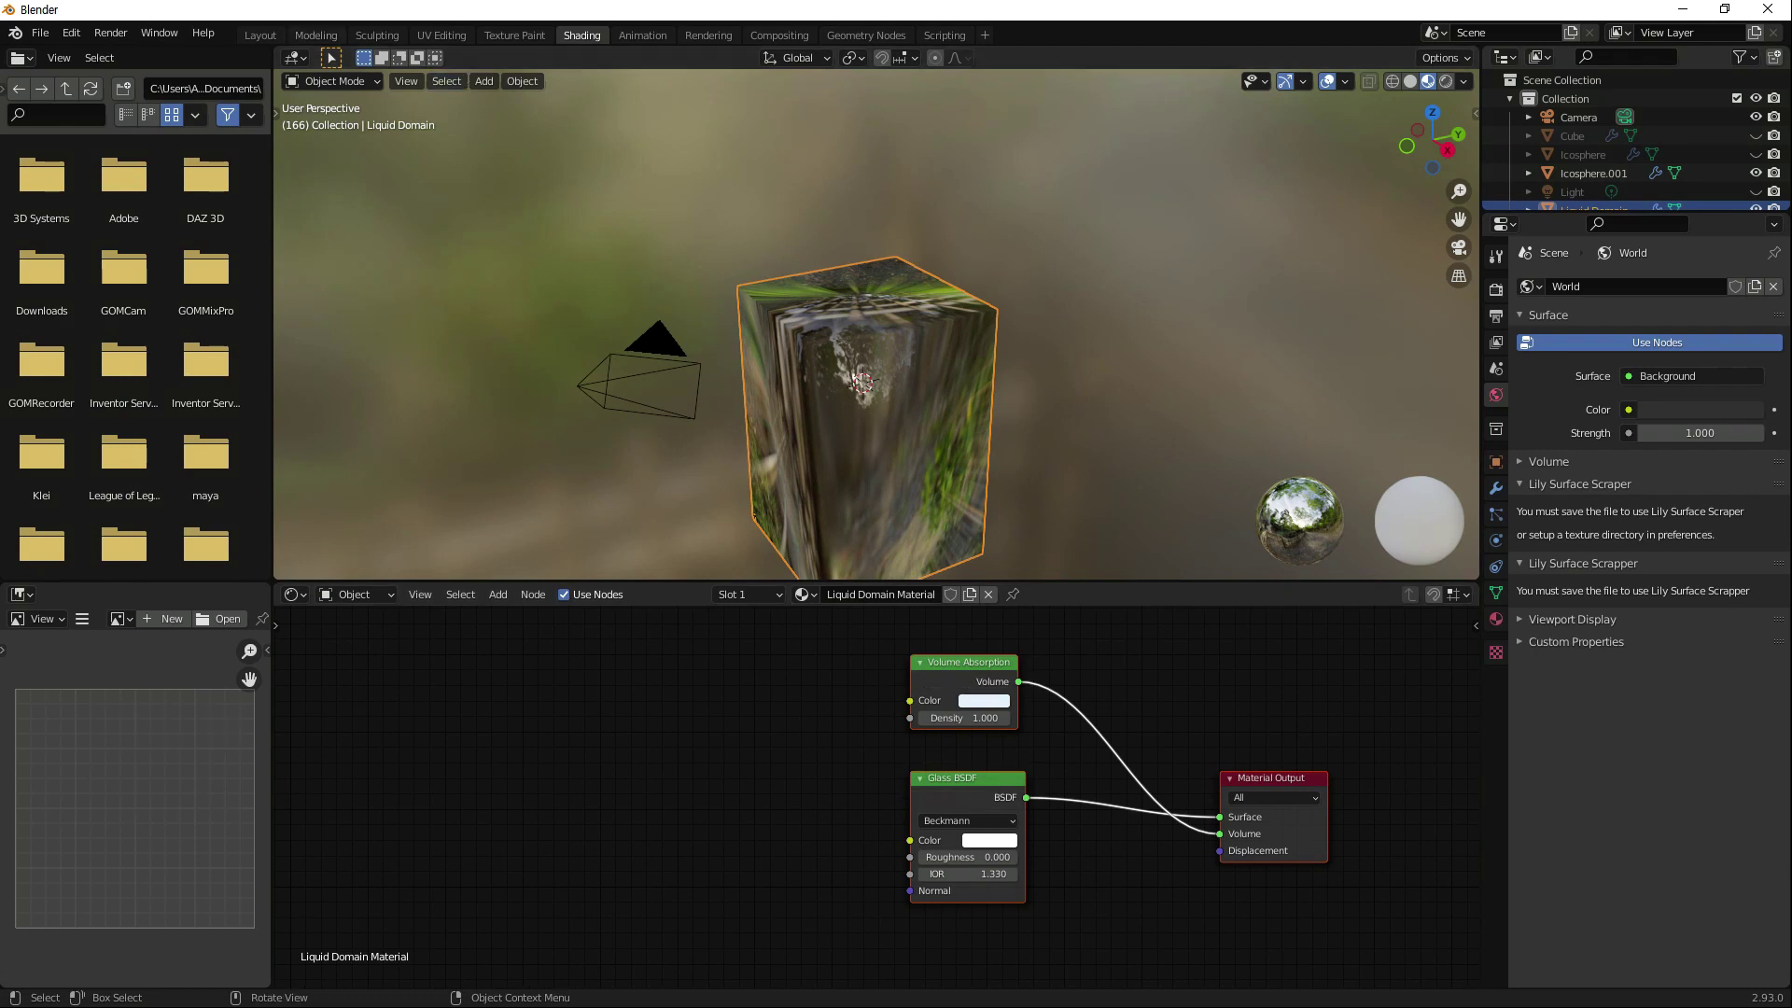
click(261, 35)
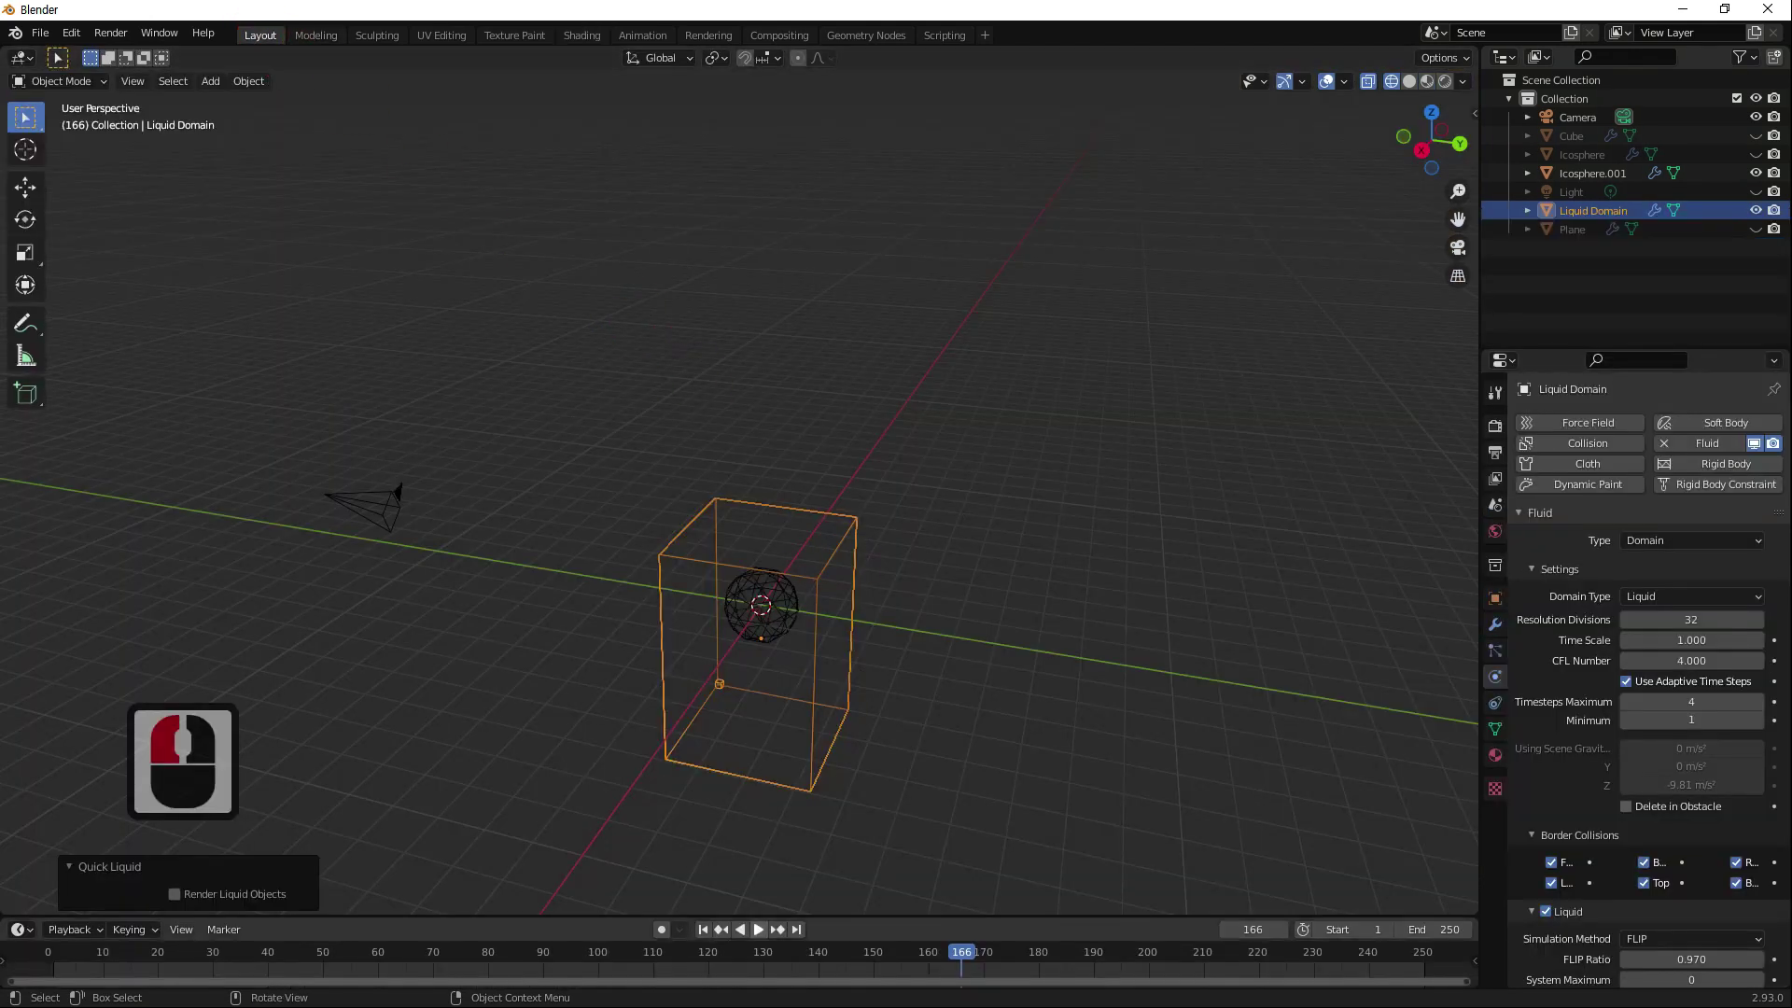
Preview the Quick Liquid simulation as particles, stop playback, and enable Mesh for the liquid domain.
click(758, 930)
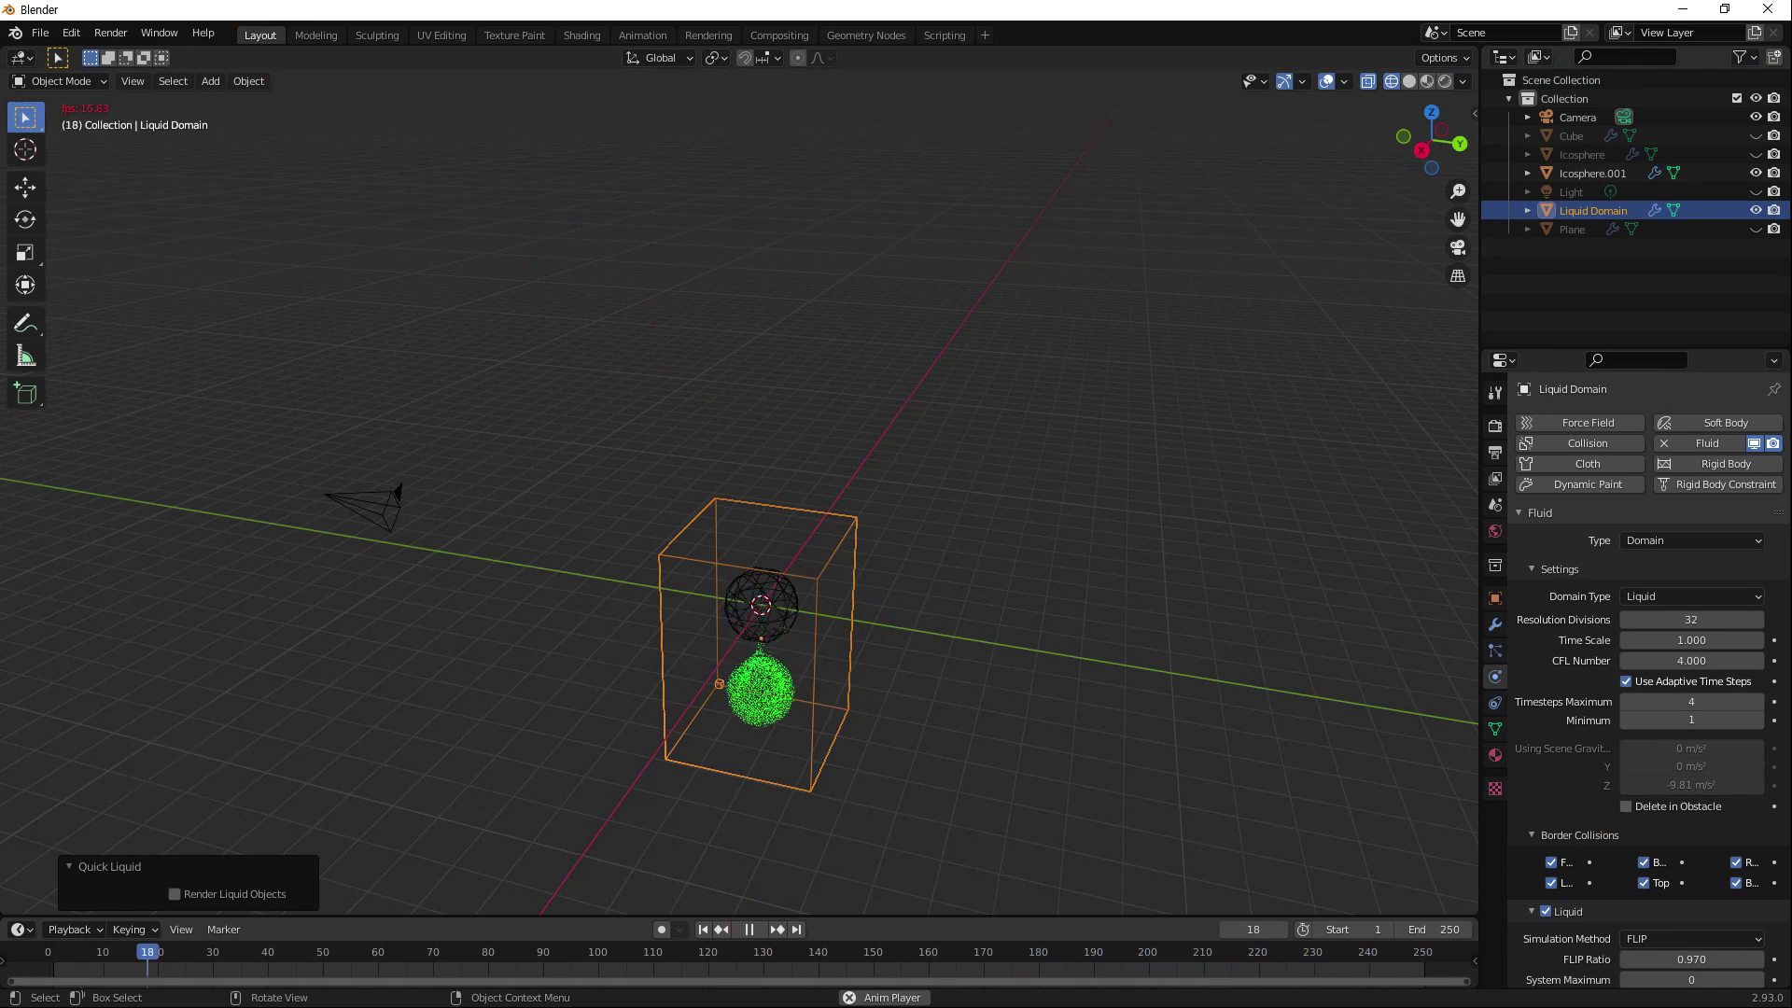
click(750, 930)
click(1652, 833)
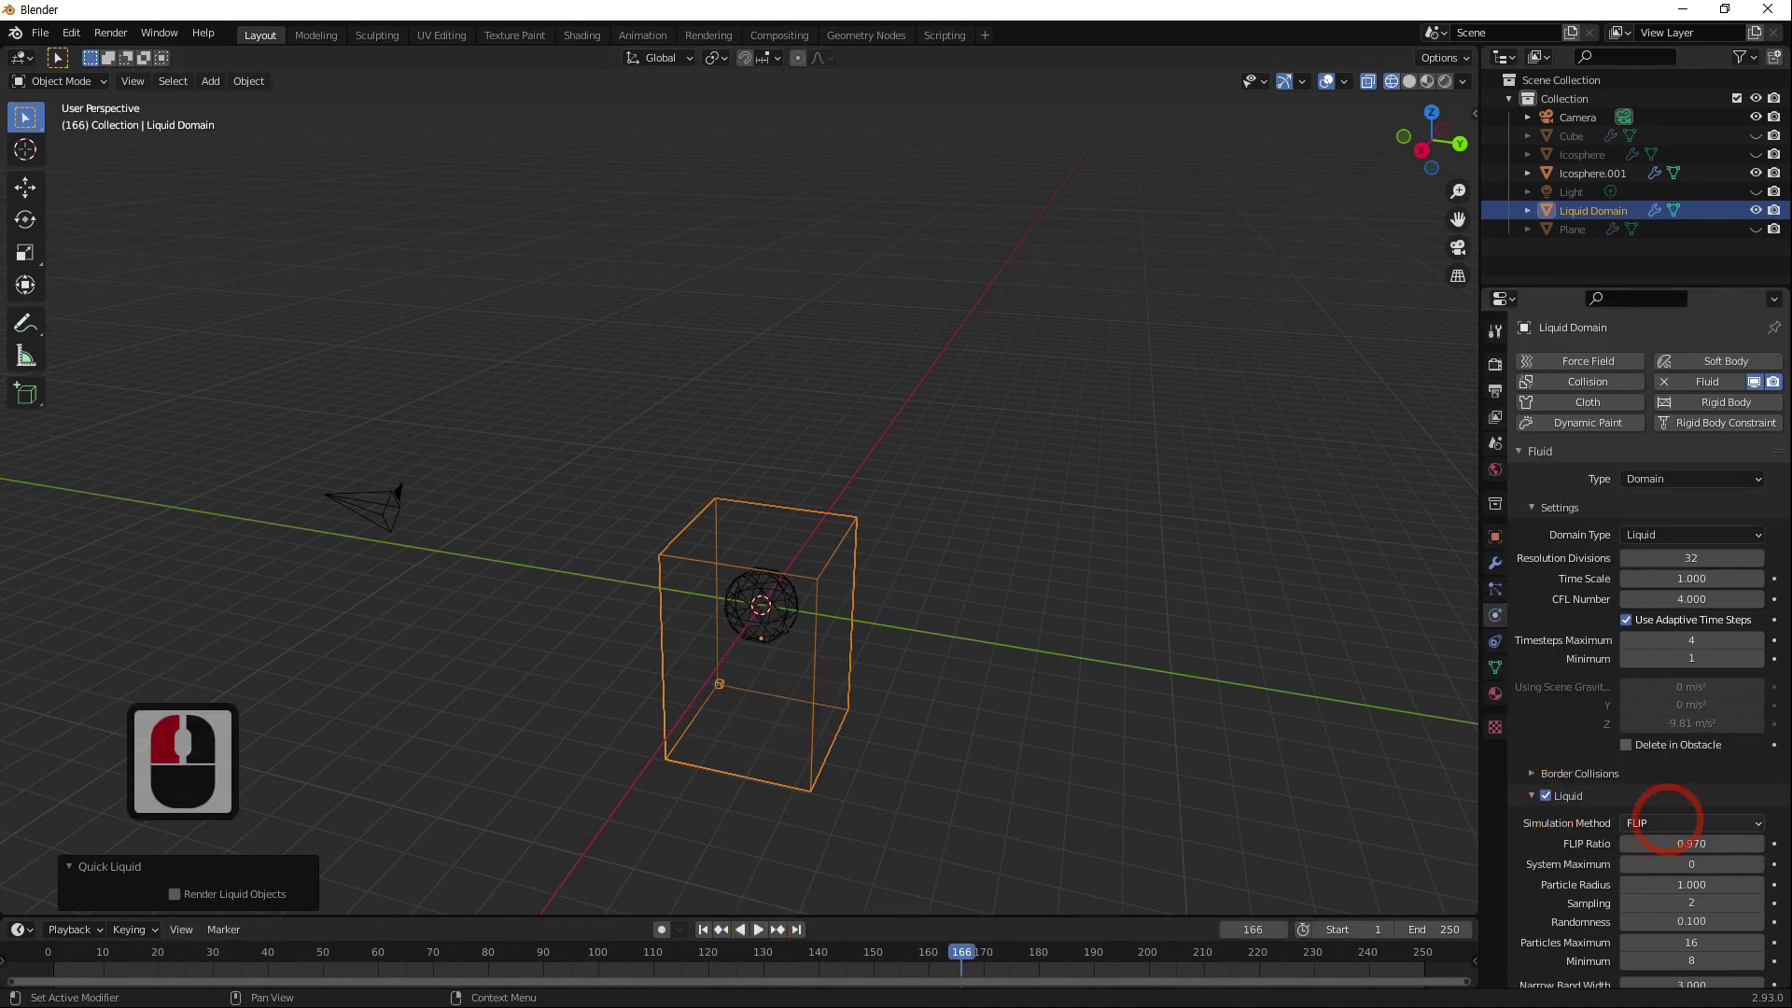
scroll(1653, 822, down, 6)
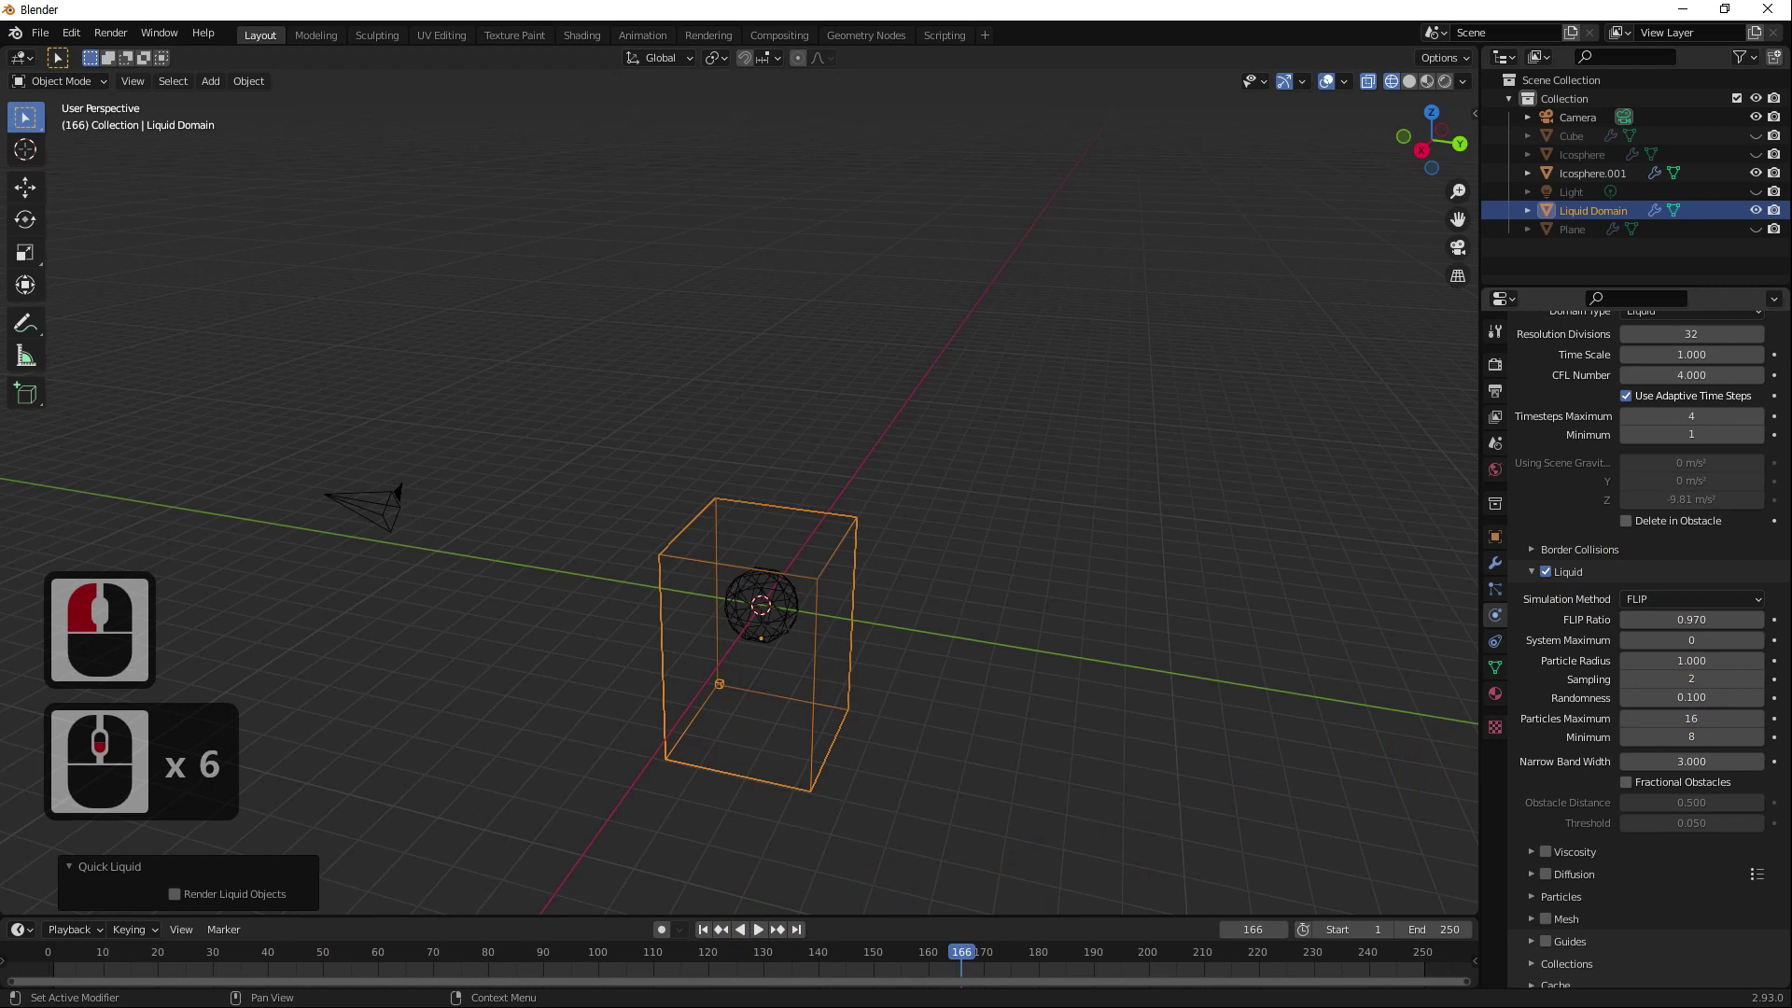
click(1546, 919)
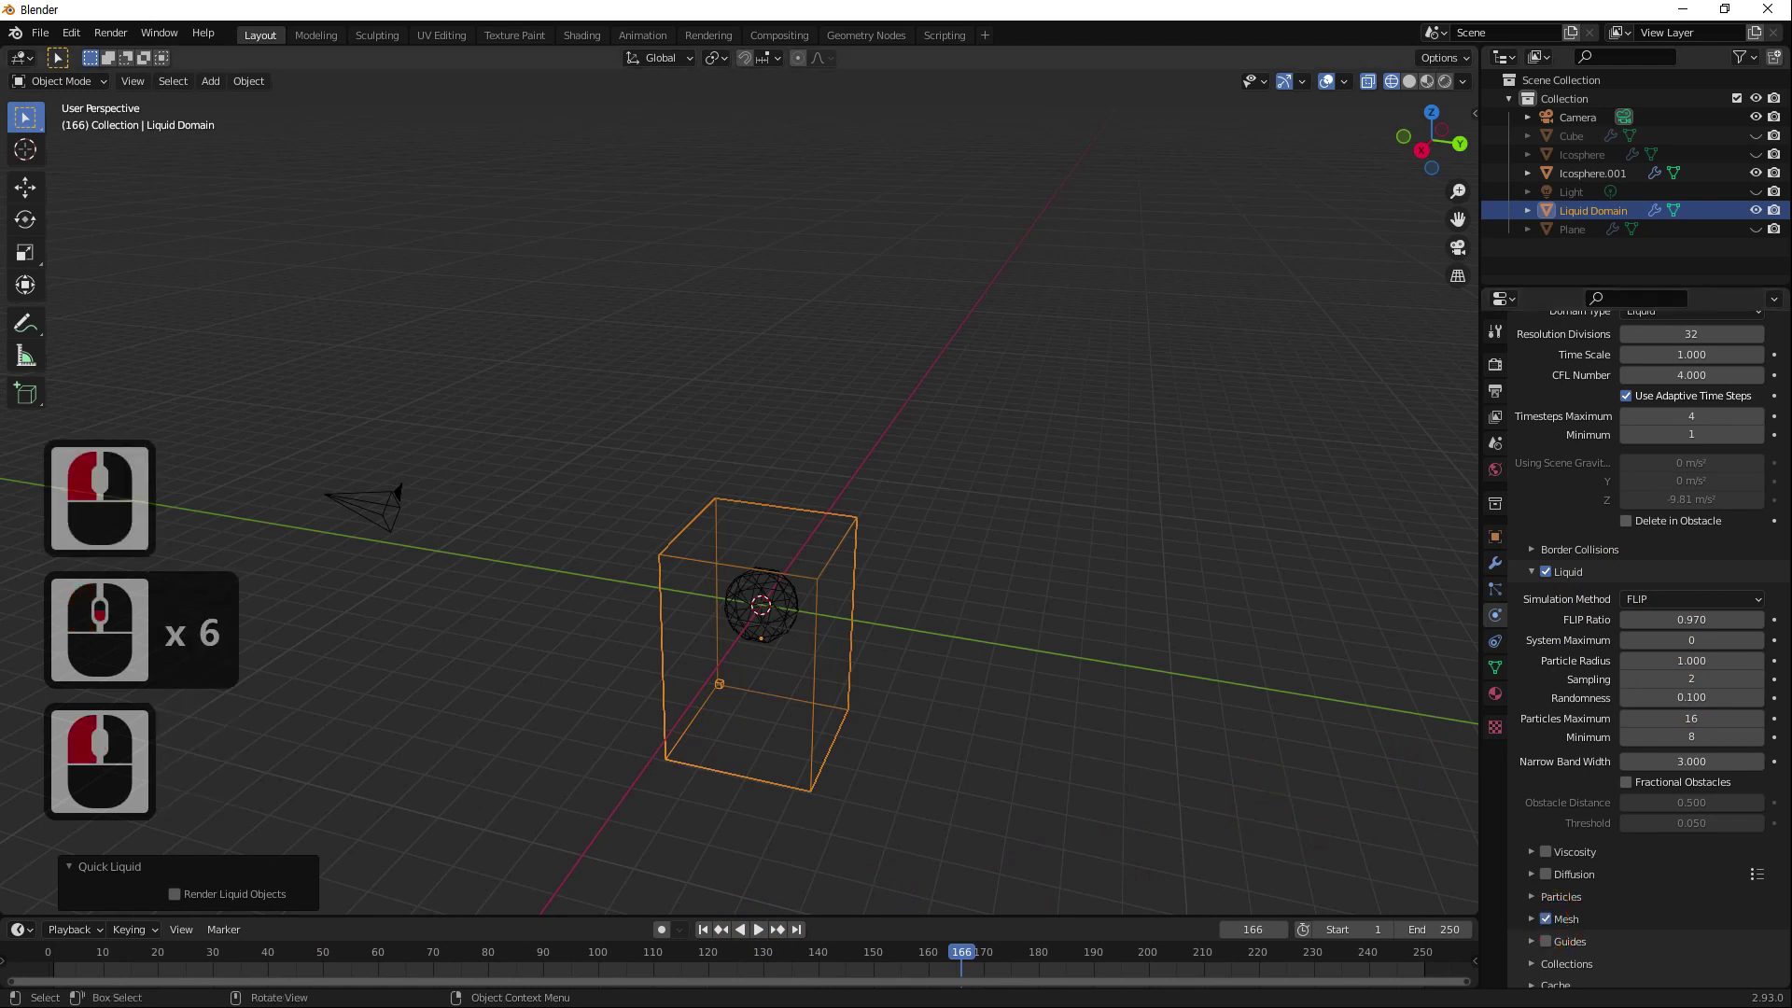
Play the meshed liquid simulation to frame 49 and show it in Material Preview shading.
click(758, 930)
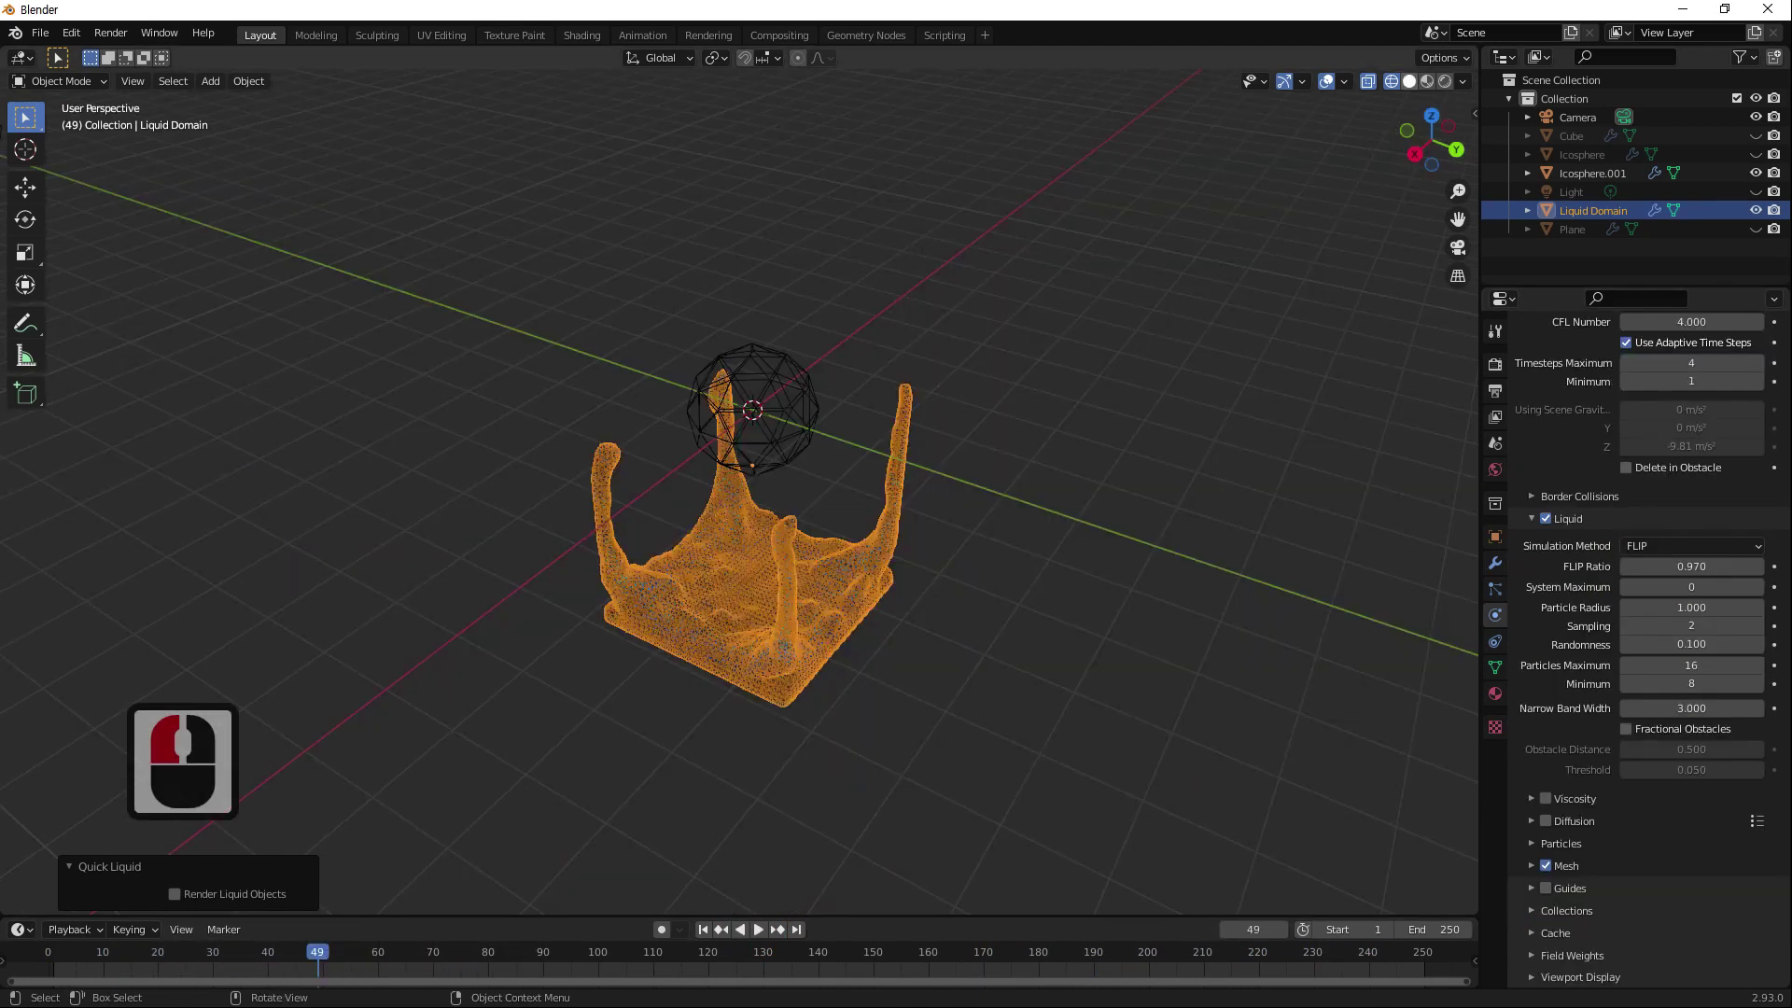
click(1410, 81)
click(1426, 81)
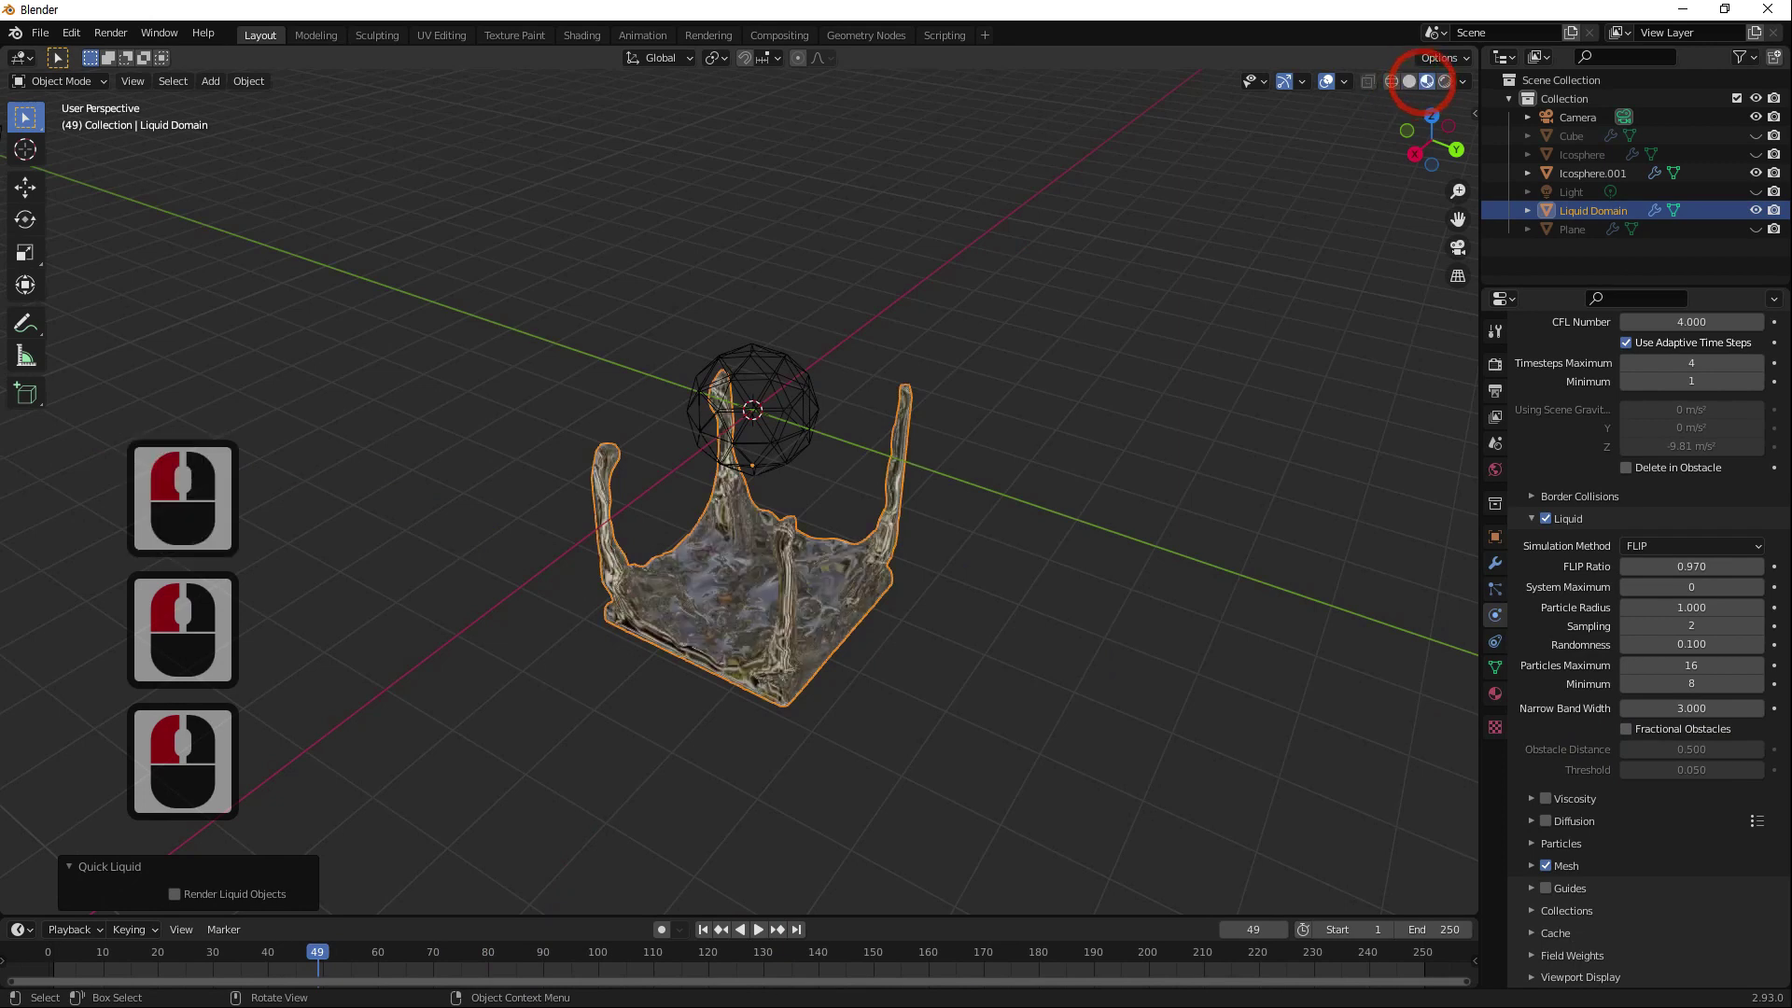